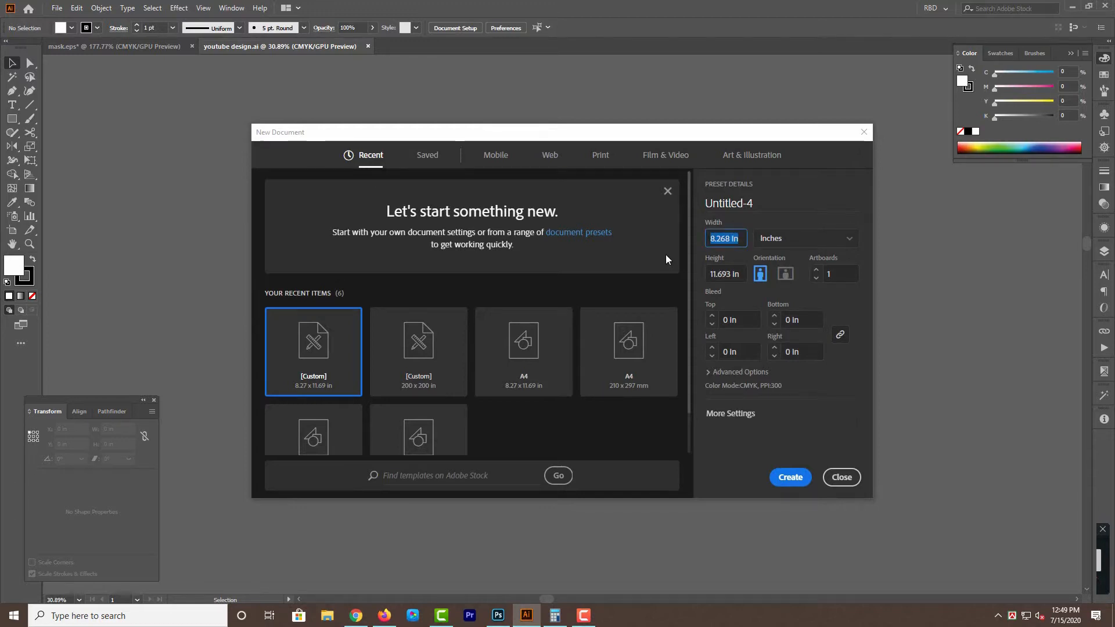
Create a new document 30 in wide and 20 in high.
text(30)
key(Tab)
text(3)
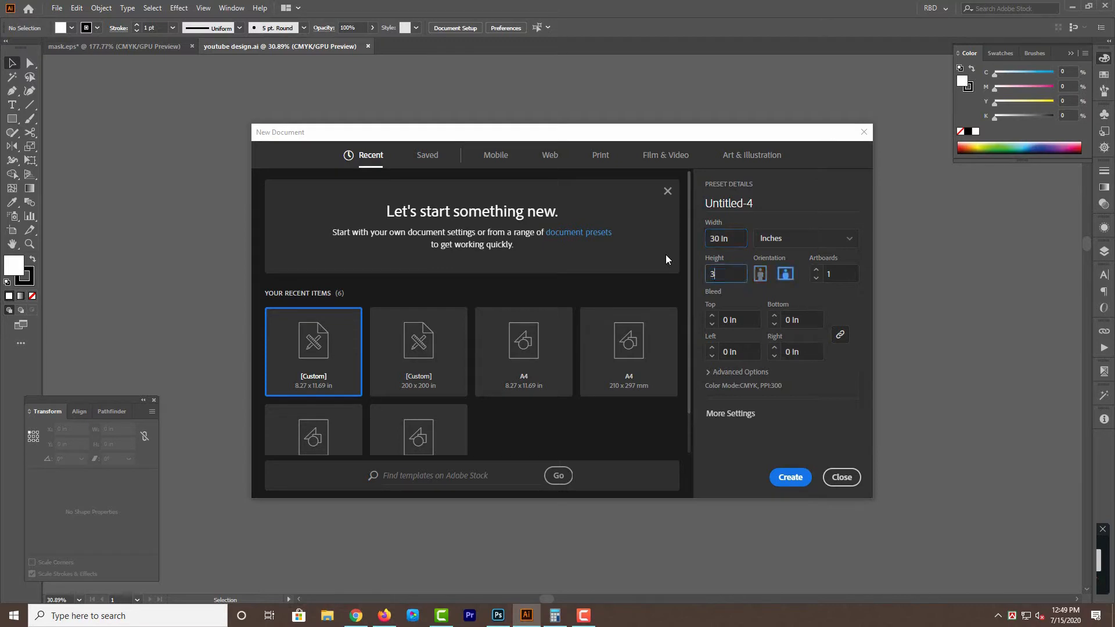
key(BackSpace)
text(20)
click(784, 479)
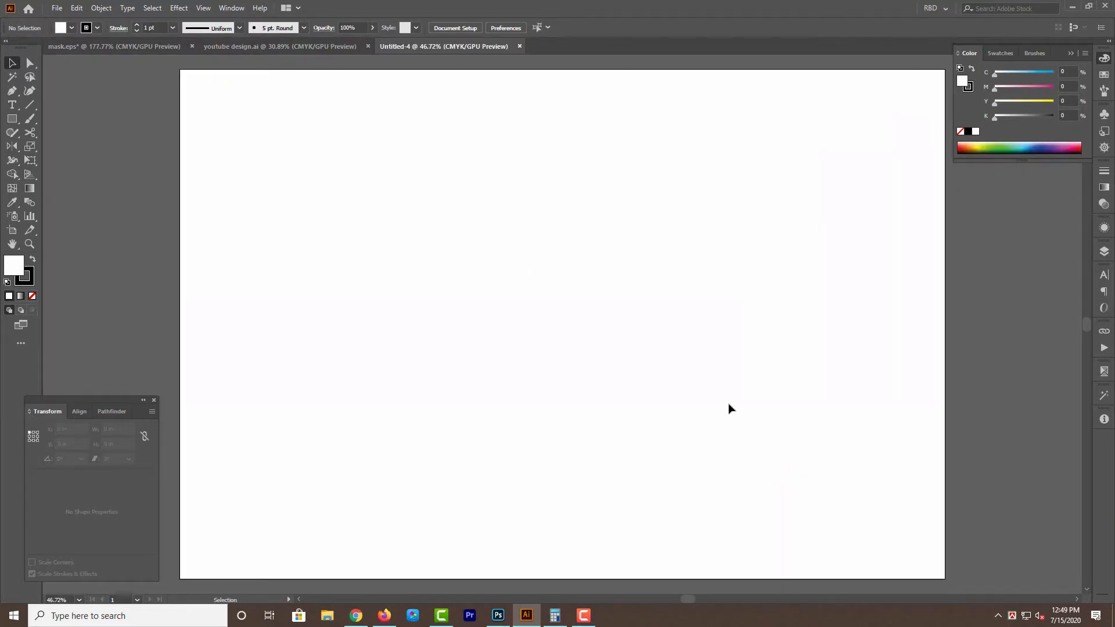
Open the "mask fill" and "mask" images together from the Desktop.
click(56, 10)
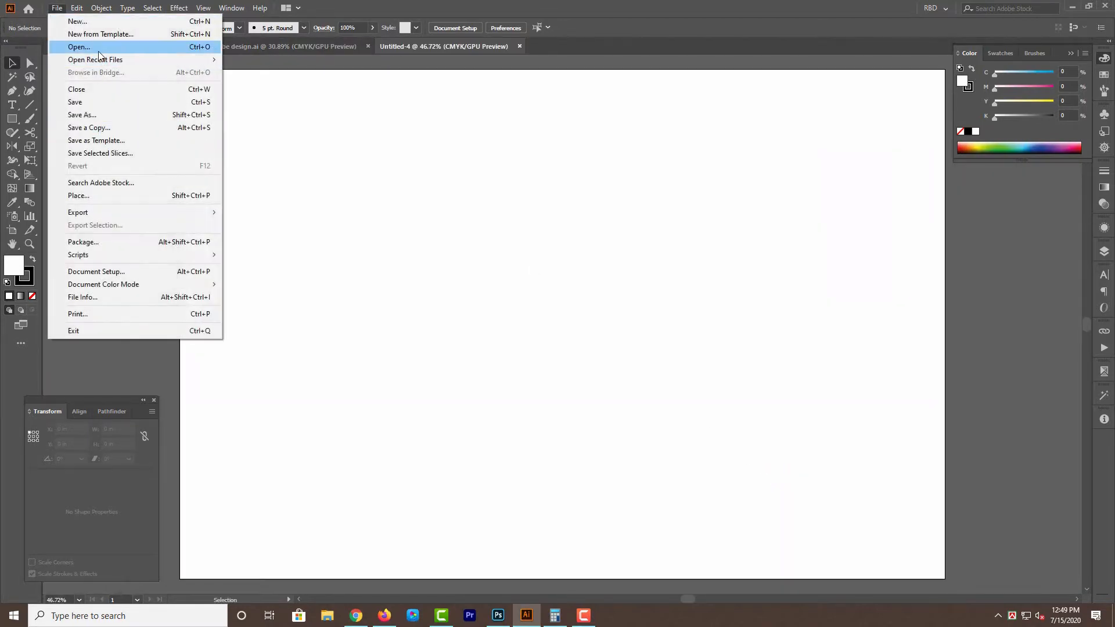
click(92, 44)
scroll(464, 349, down, 3)
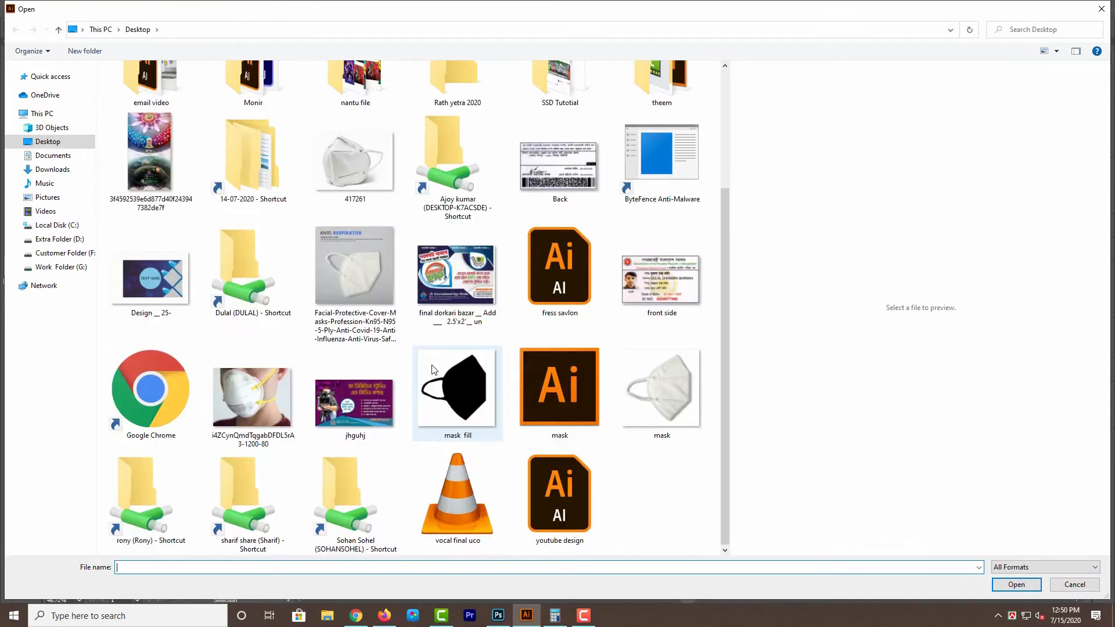
click(476, 398)
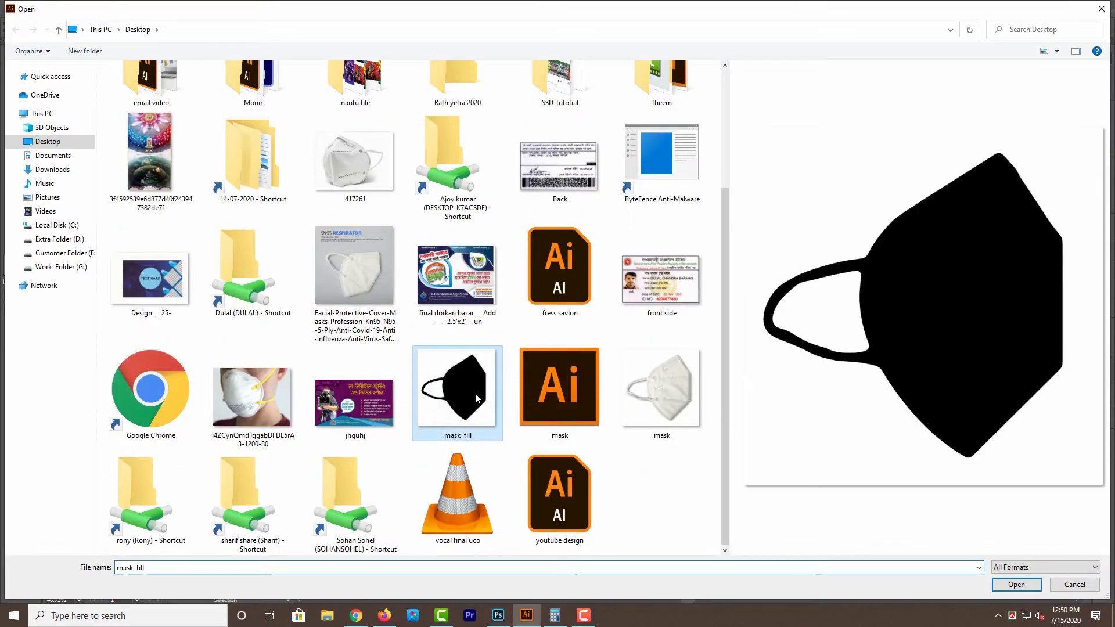
ctrl+click(677, 403)
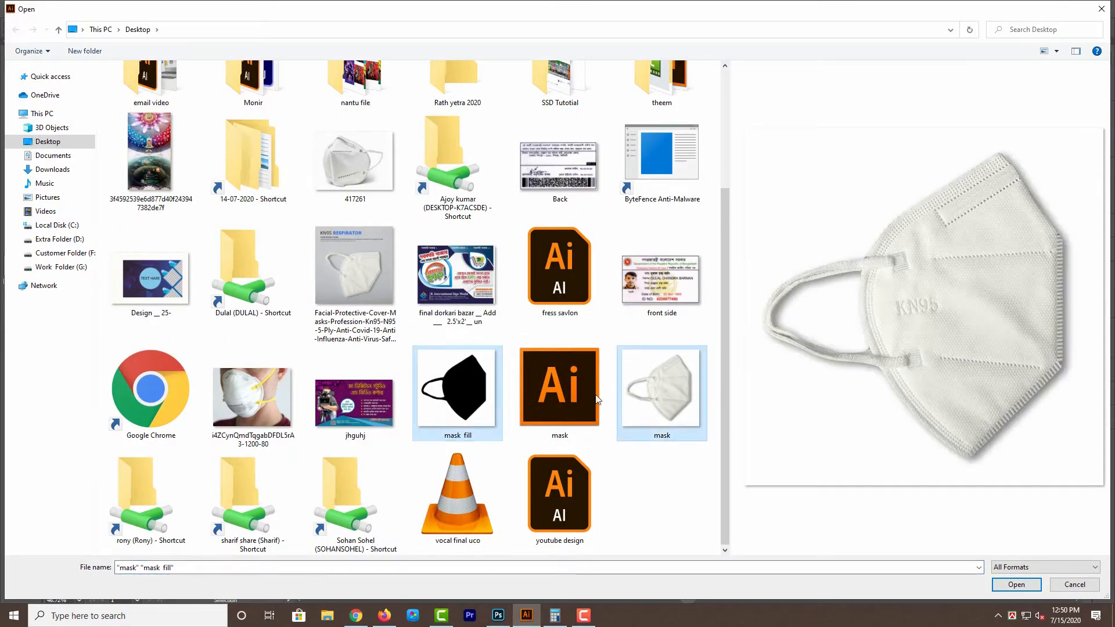
click(1015, 584)
click(572, 442)
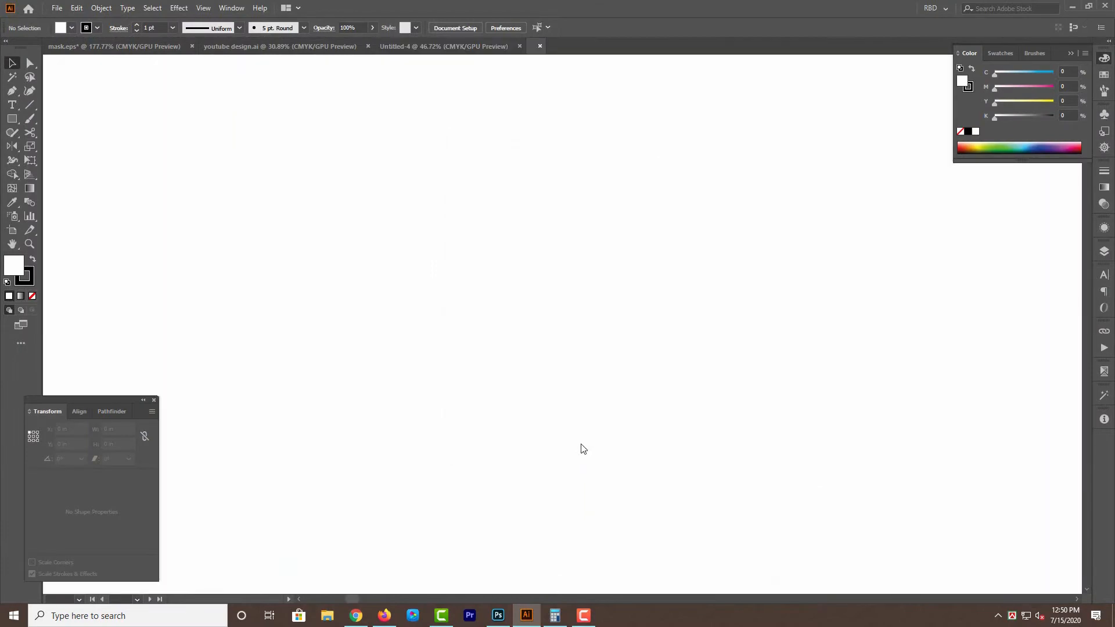
click(588, 441)
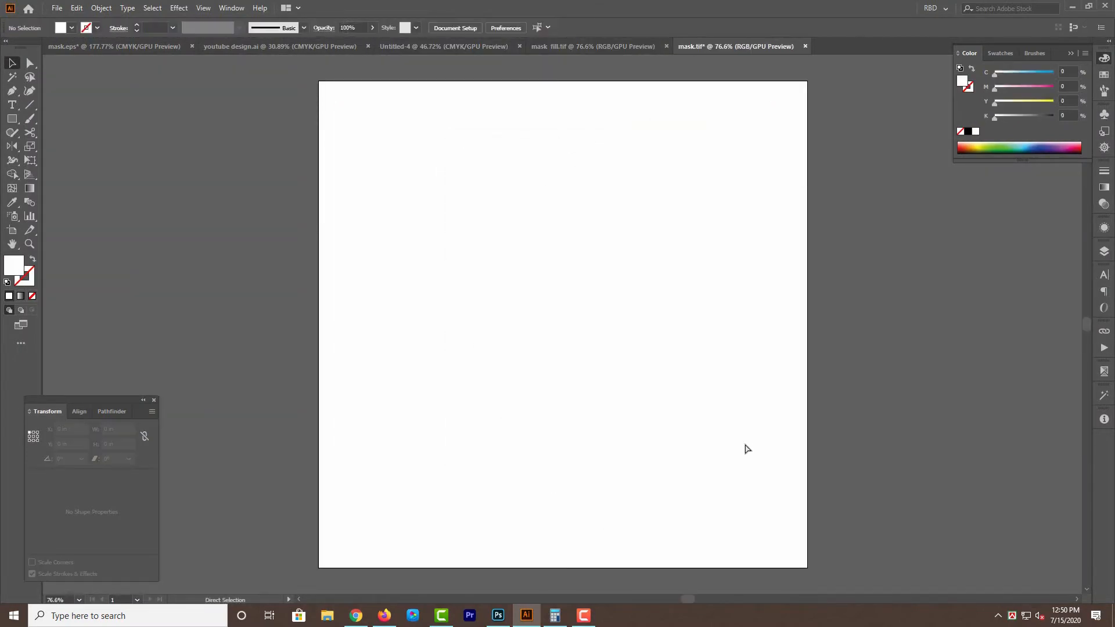
Close the emptied mask.tif without saving its changes.
key(ctrl+w)
key(Tab)
key(Return)
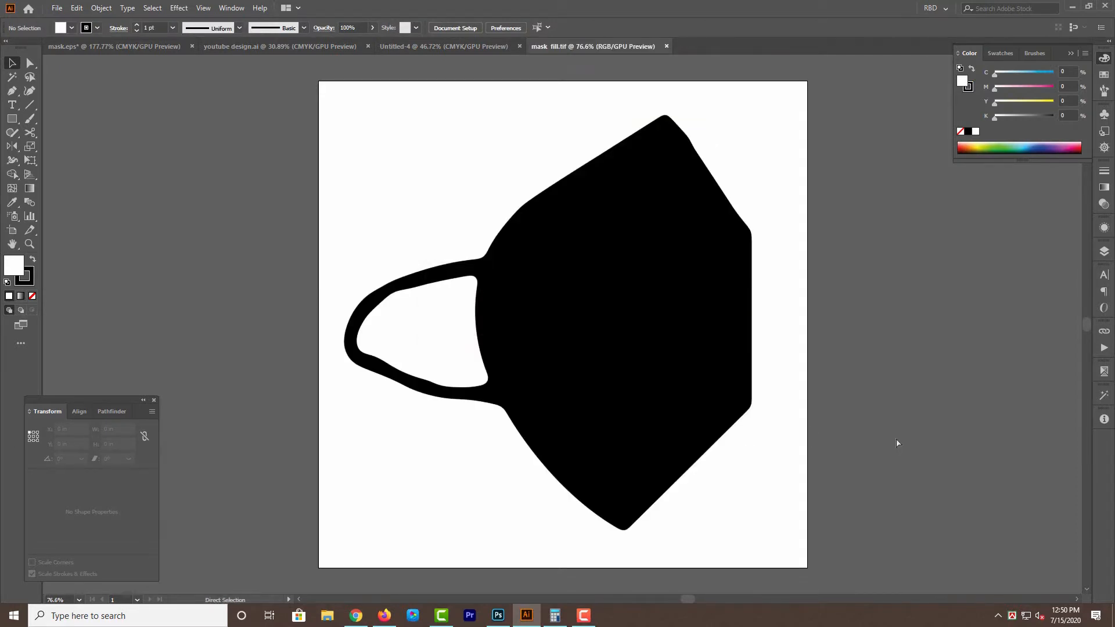
Paste the mask photo into the mask fill document, cut both images, and close the file without saving.
key(ctrl+v)
key(ctrl+a)
key(ctrl+x)
key(ctrl+w)
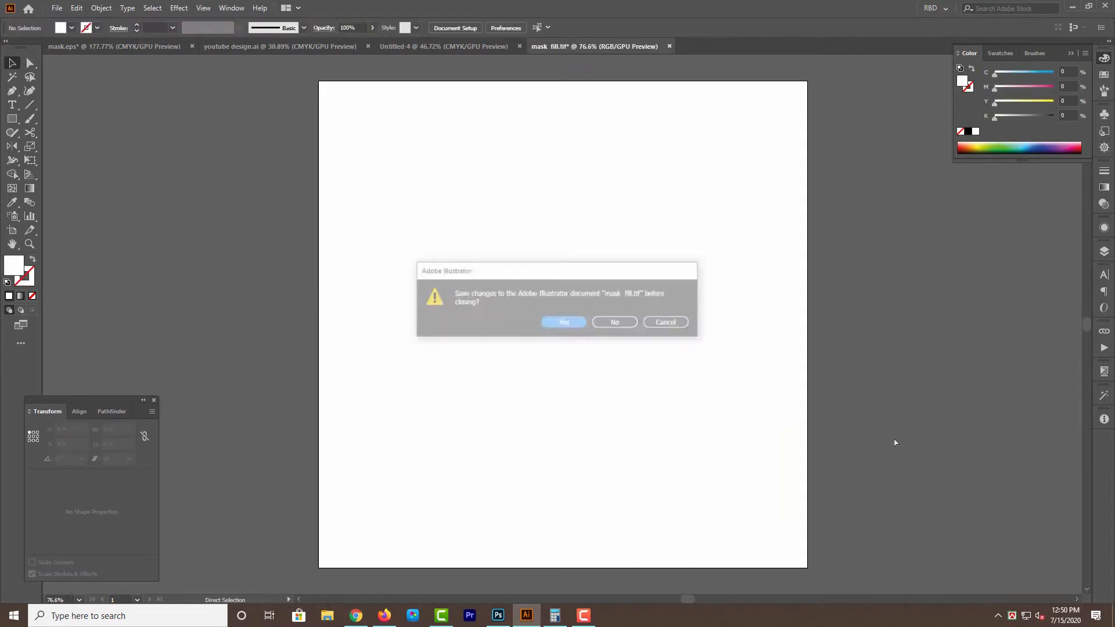
key(Tab)
key(Return)
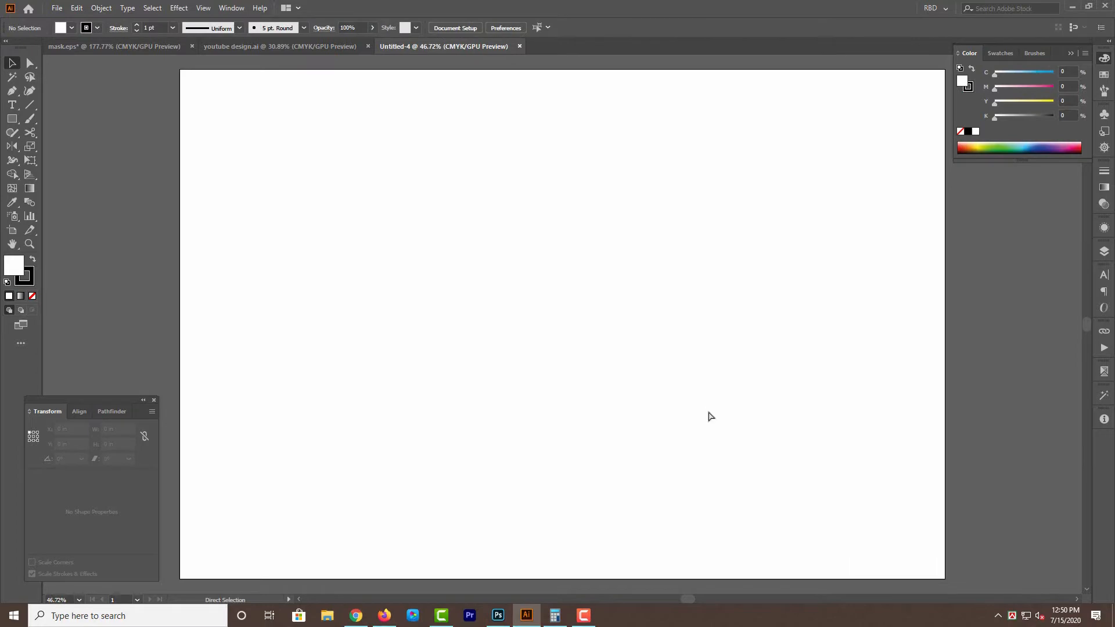
Paste both mask images into the 30 × 20 in document and align them by their horizontal and vertical centers.
key(ctrl+v)
click(491, 28)
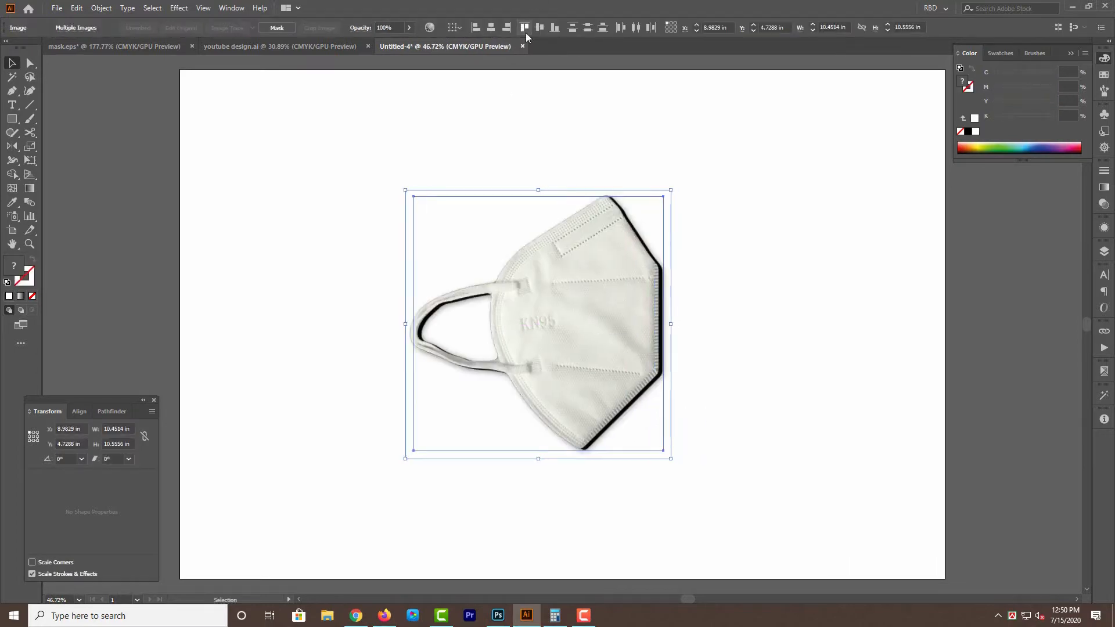
click(539, 28)
click(793, 286)
Nudge the black mask silhouette up and left until it lines up behind the white mask photo.
drag(631, 315, 722, 339)
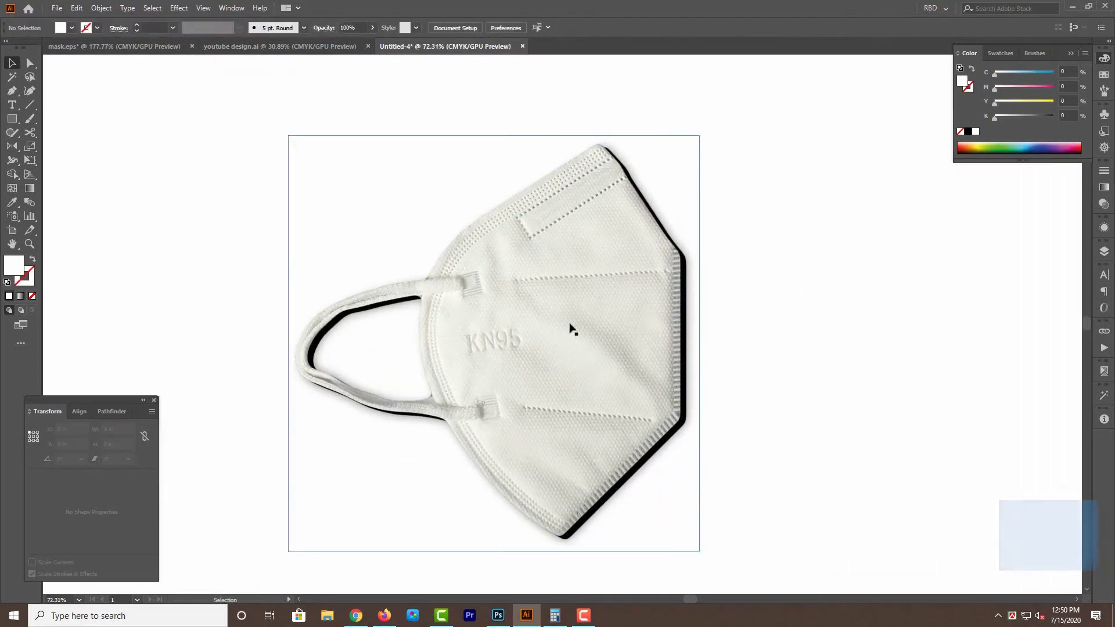
click(570, 329)
click(824, 301)
drag(632, 177, 665, 254)
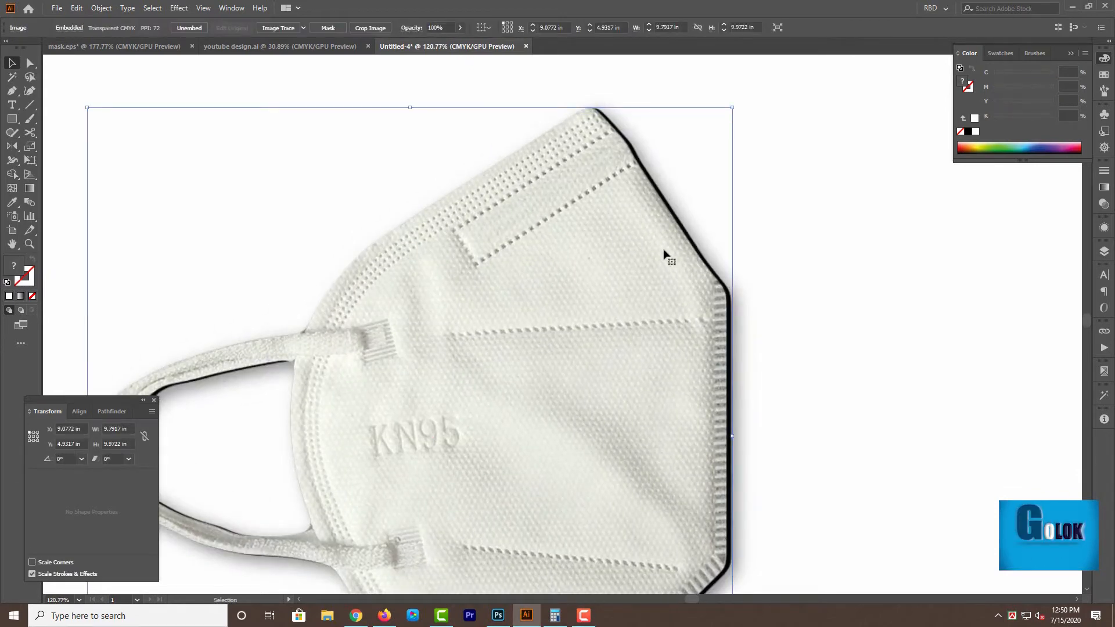
key(Up)
key(Left)
key(Left)
key(Left)
key(Left)
key(Left)
key(Left)
key(Left)
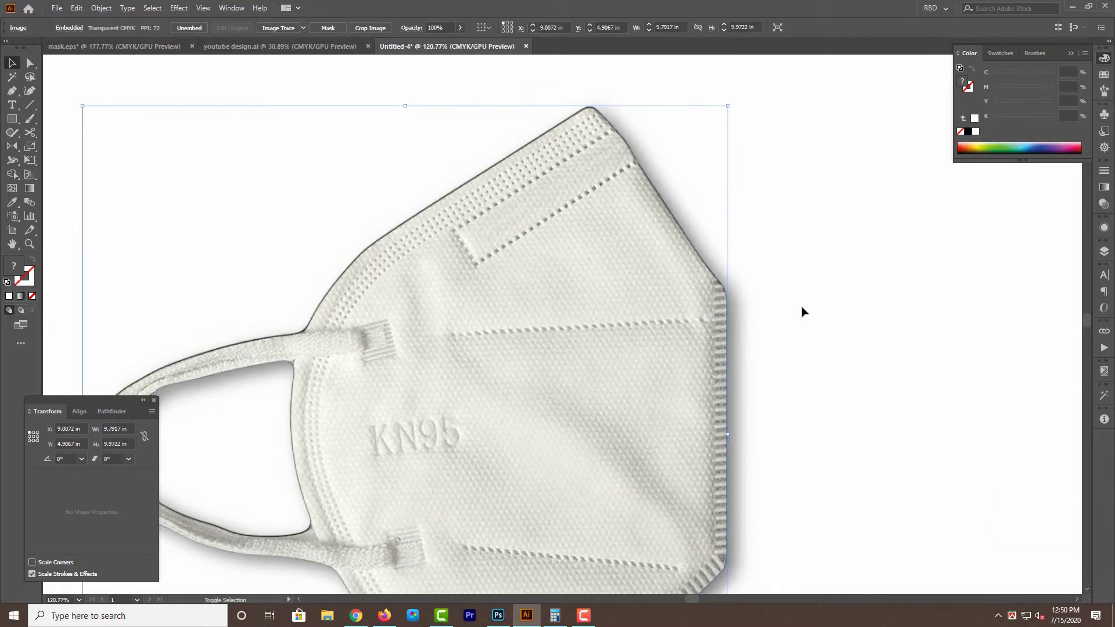
key(Down)
key(Right)
key(Left)
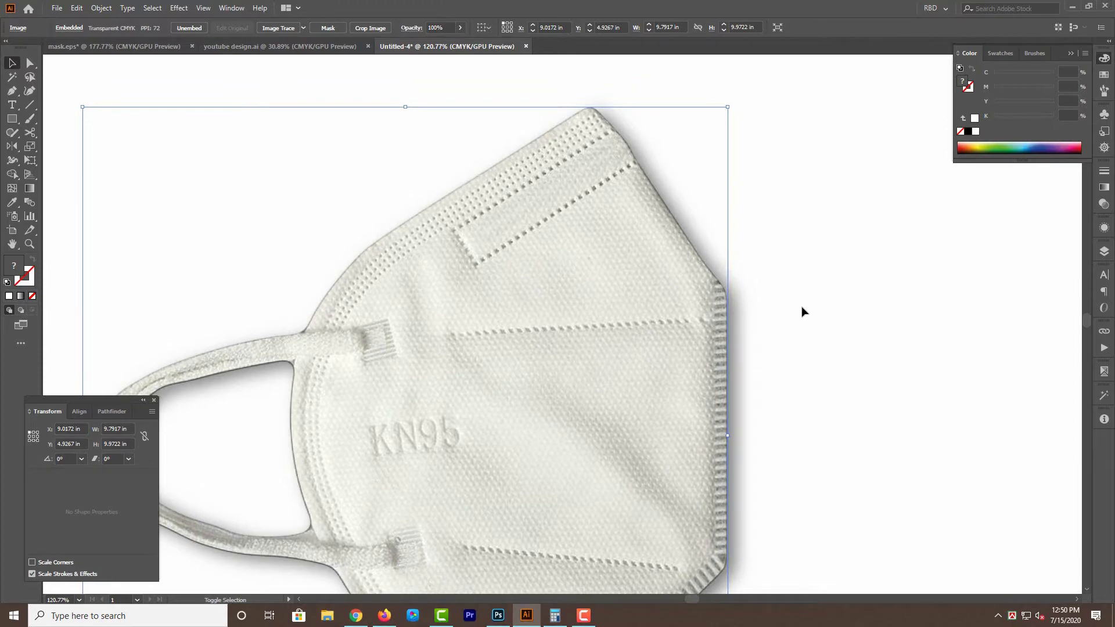
key(Up)
key(Right)
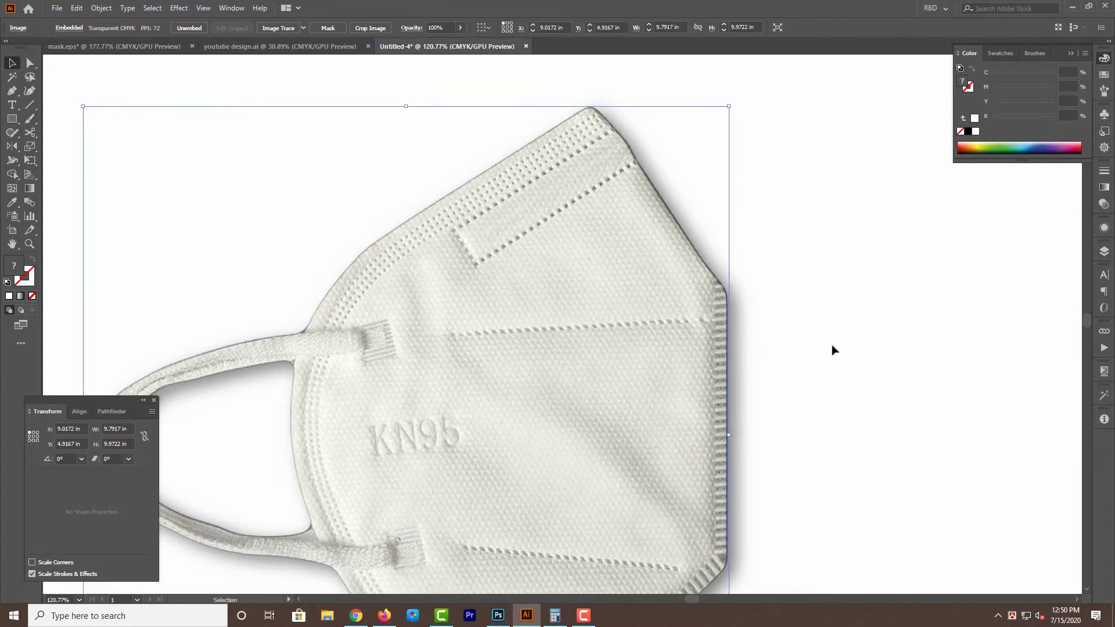
Select both mask images and move them together toward the left part of the artboard.
click(824, 335)
key(ctrl+minus)
key(ctrl+minus)
key(ctrl+minus)
key(ctrl+a)
click(797, 360)
drag(796, 373, 803, 326)
drag(767, 245, 404, 409)
drag(522, 348, 418, 323)
Create a 15 × 8 in rectangle and place it over the mask images.
click(60, 124)
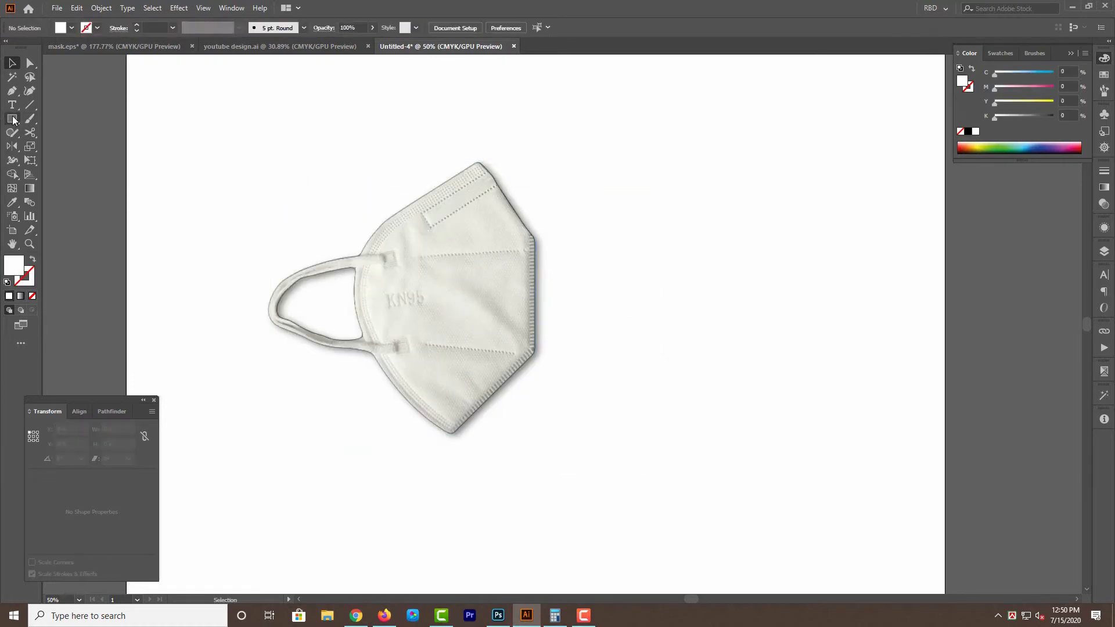
click(632, 279)
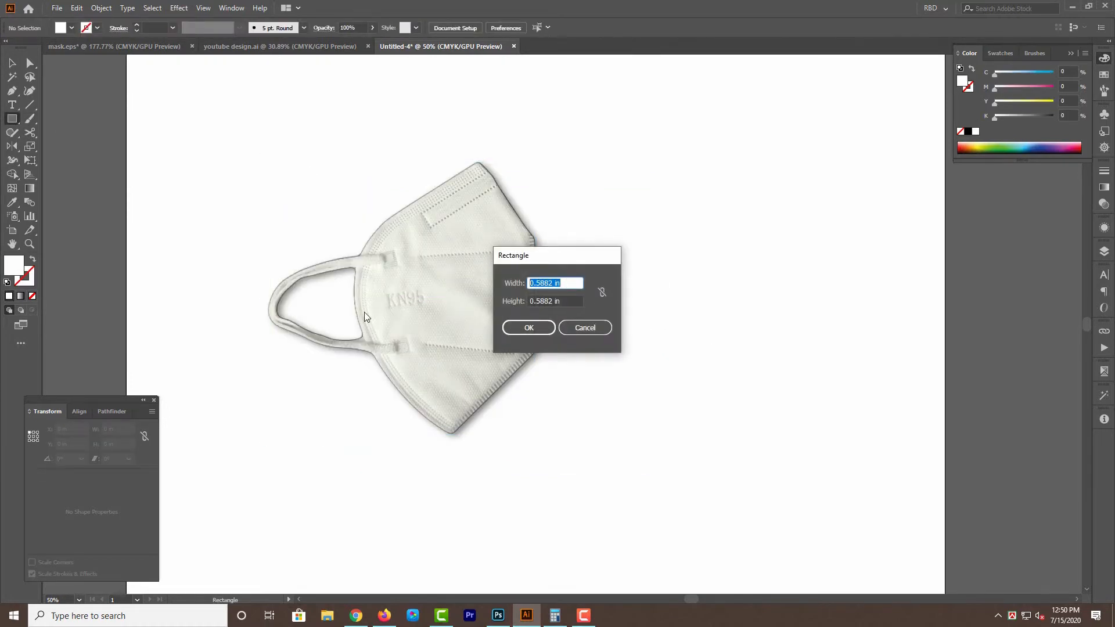
text(15)
key(Tab)
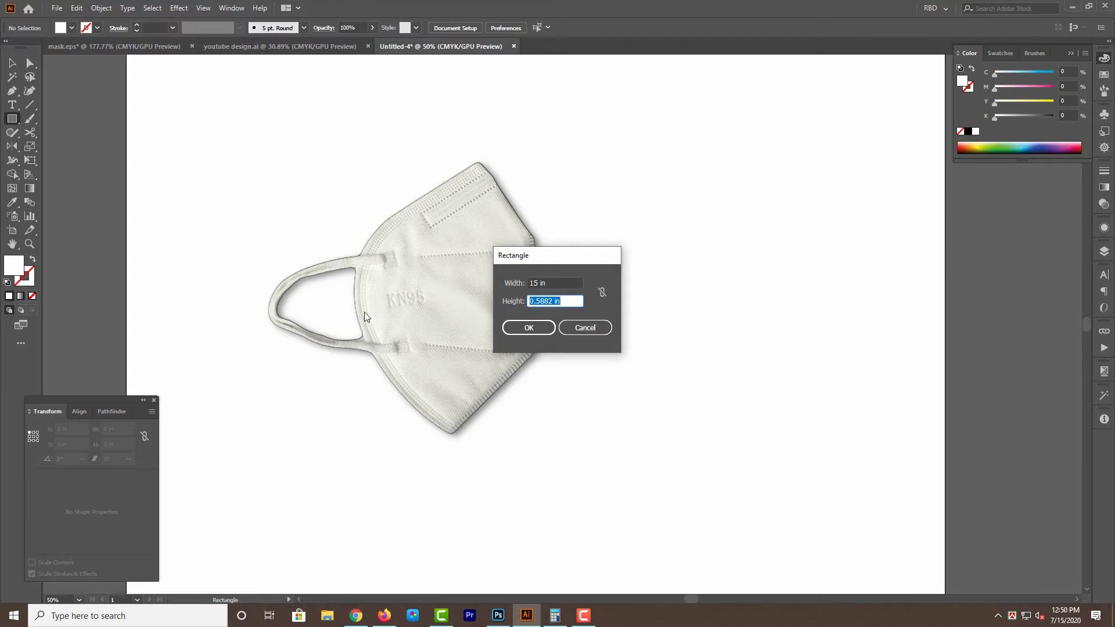
text(8)
key(Return)
key(v)
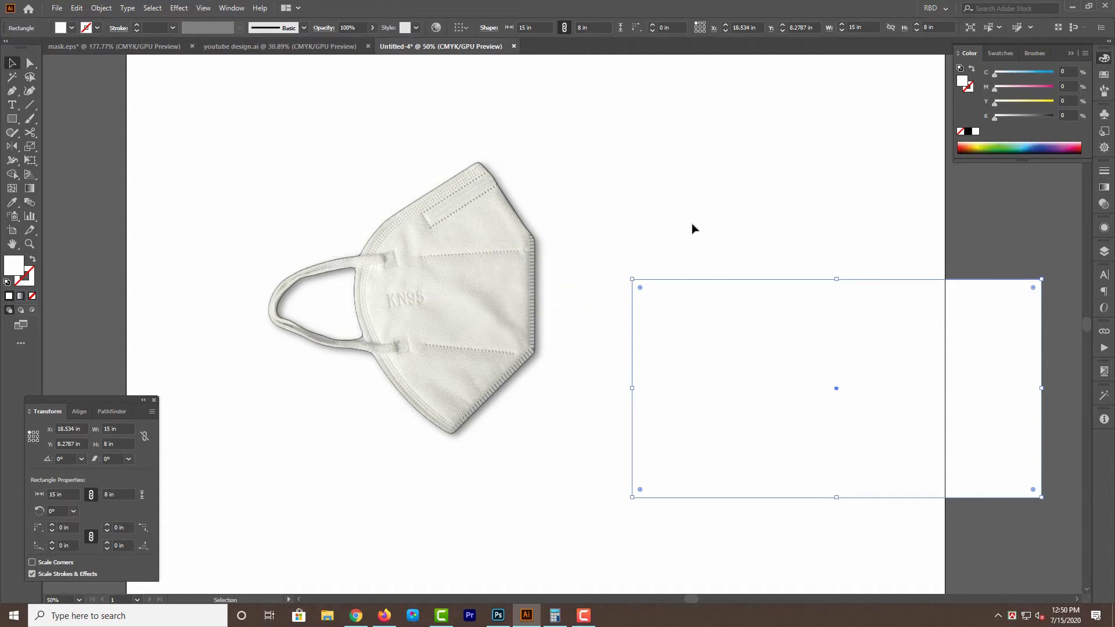
drag(809, 358, 450, 268)
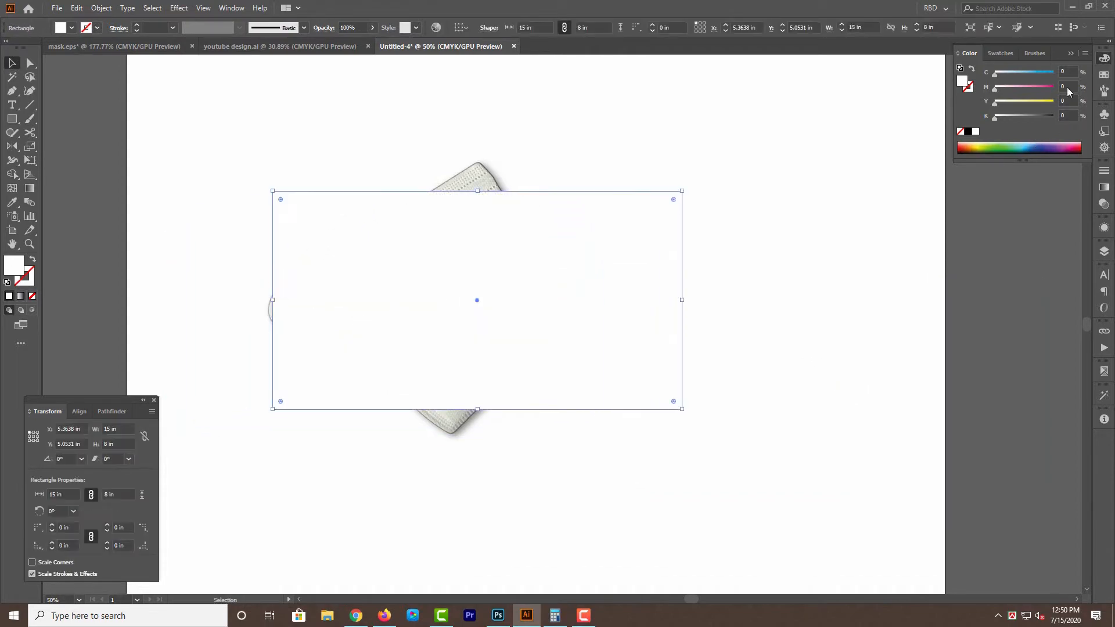
text(30)
key(Tab)
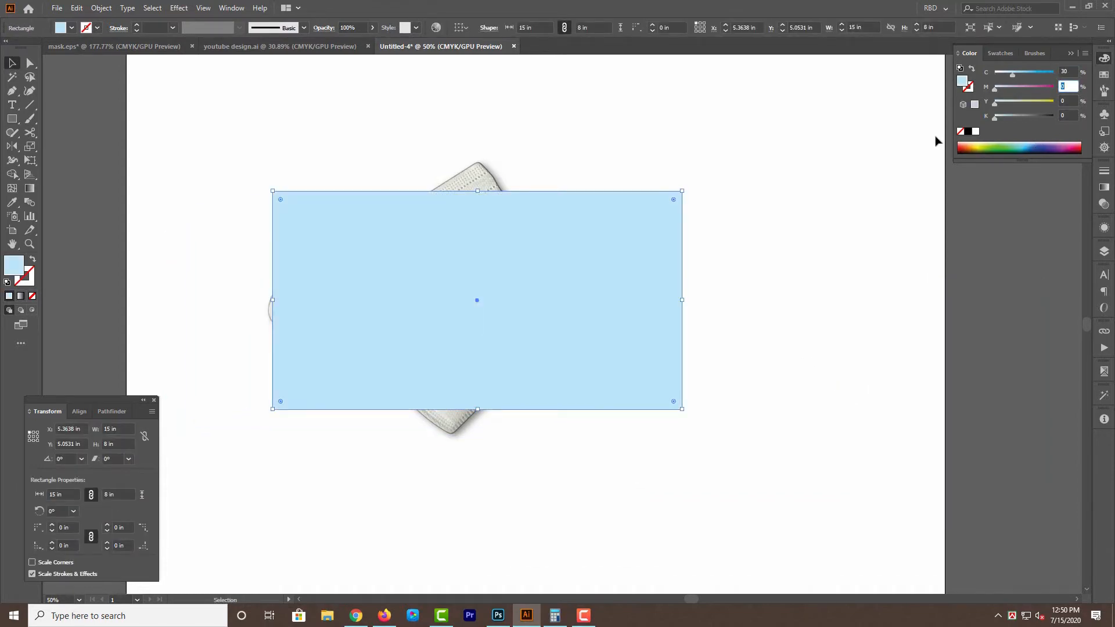
text(30)
key(Tab)
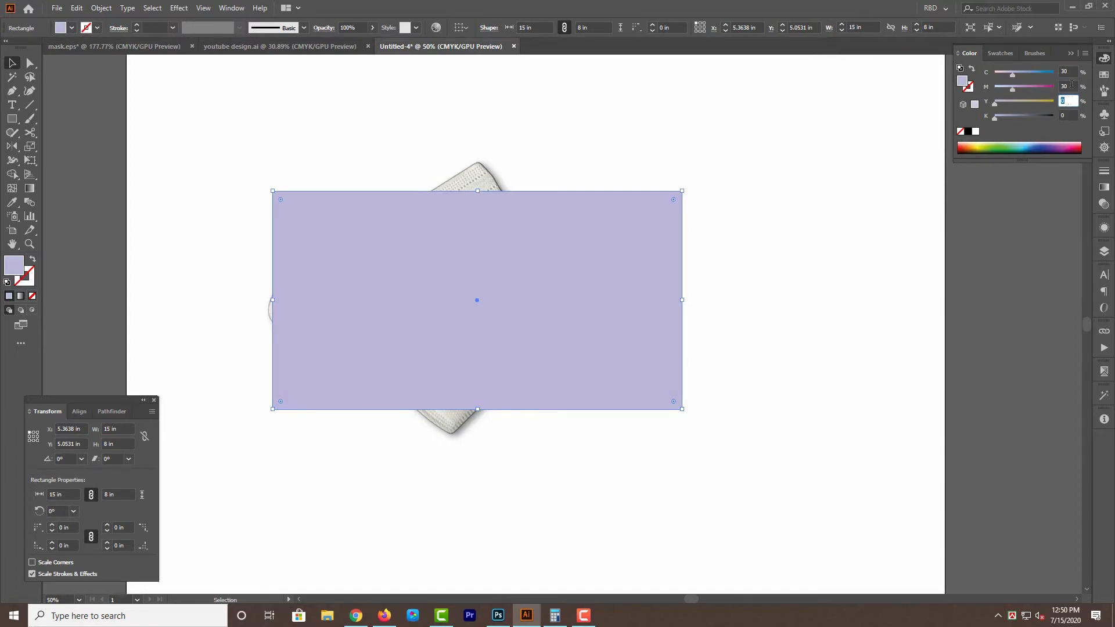
key(Tab)
text(0)
key(Tab)
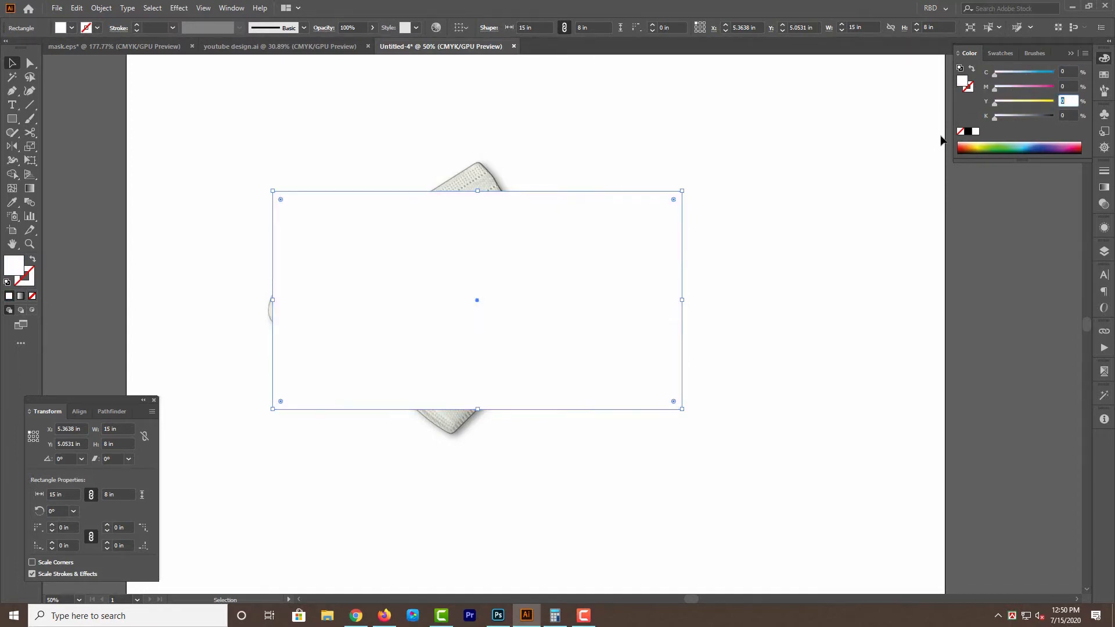
Set the rectangle's fill to a light gray of 15% black.
text(25)
key(Return)
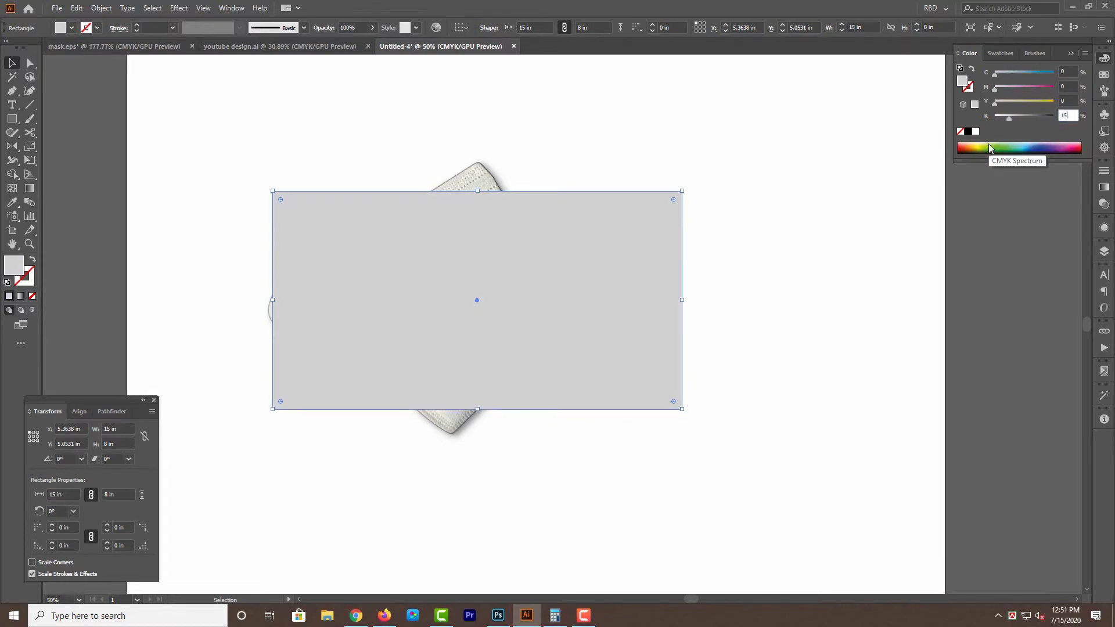
text(15)
key(Return)
Shift the gray rectangle slightly up and left over the mask, send it to the back, and deselect it.
drag(610, 316, 592, 284)
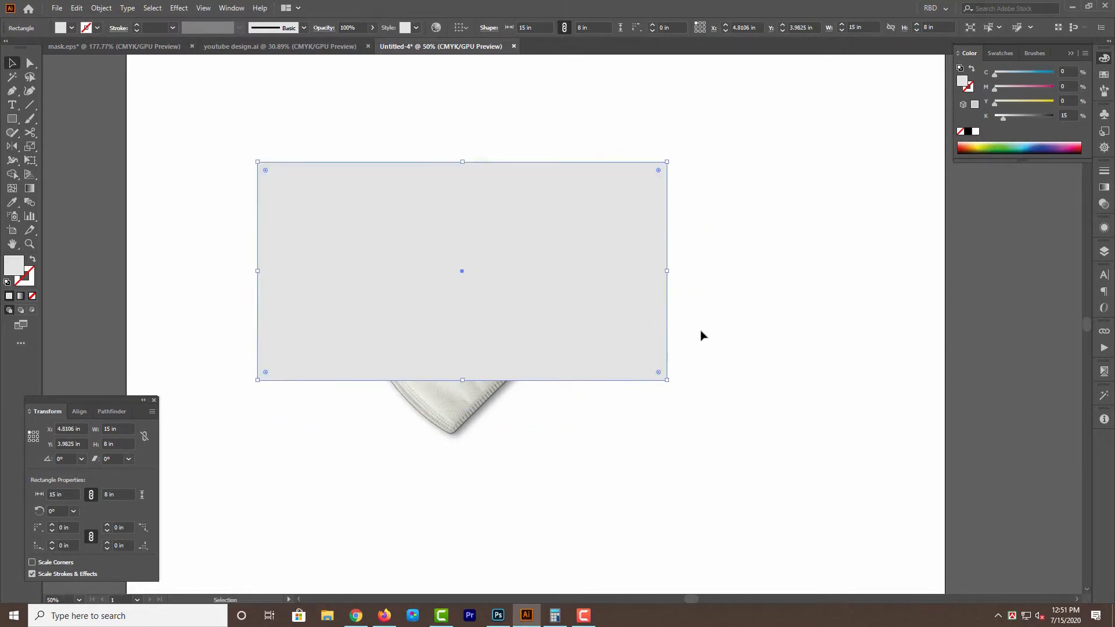
key(ctrl+shift+[)
drag(754, 361, 772, 402)
click(765, 394)
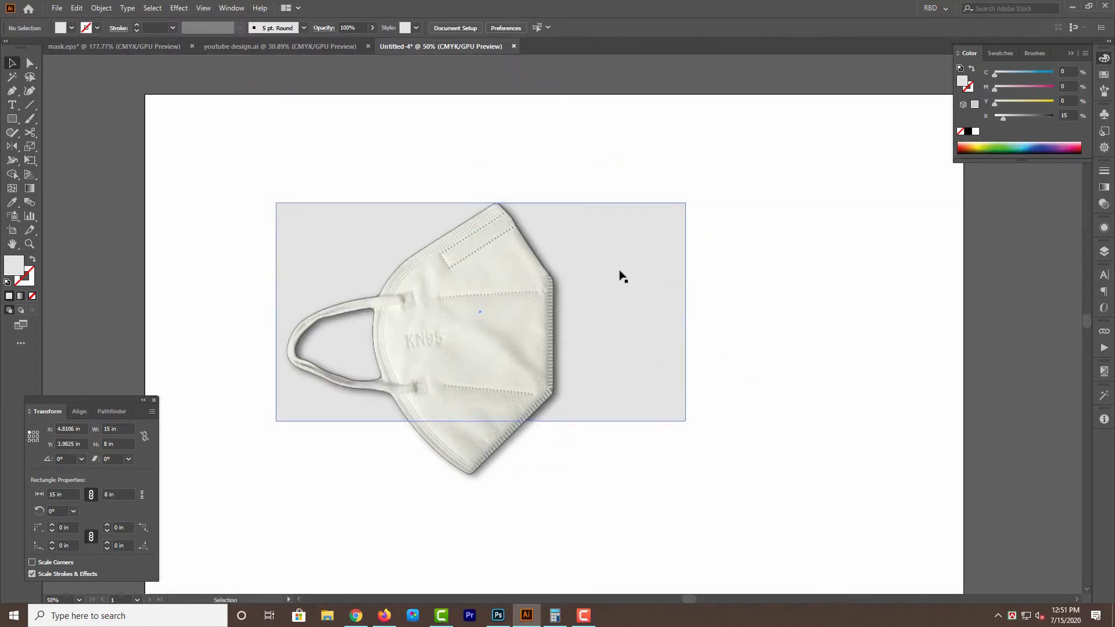
click(633, 319)
key(ctrl+shift+a)
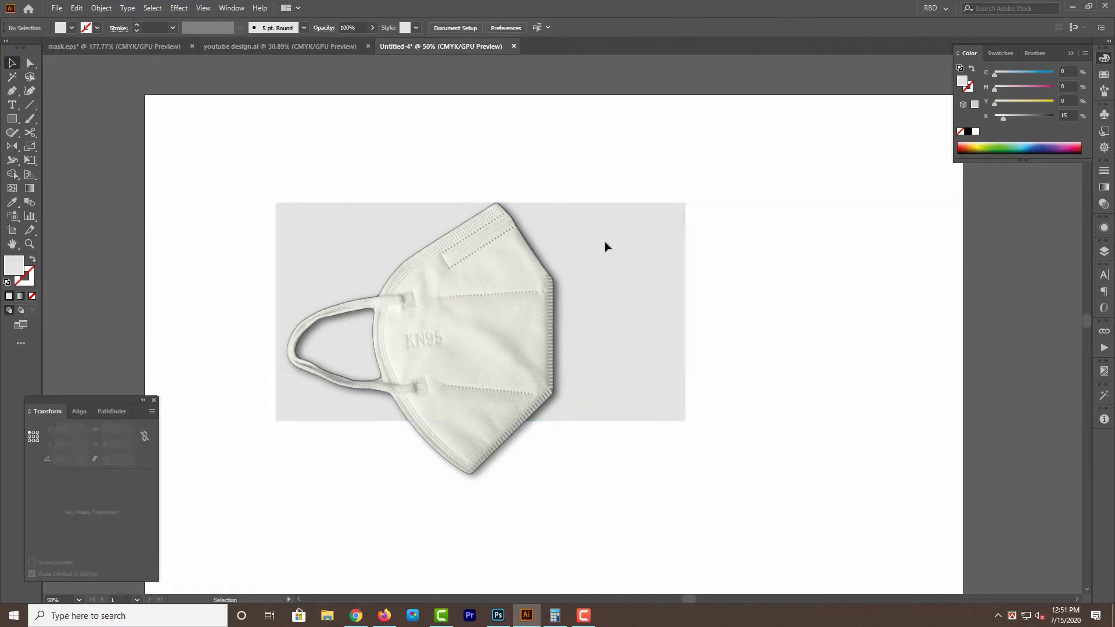
Scale both mask images together to about 6.26 × 6.35 in and fit them inside the left half of the gray rectangle.
click(458, 373)
drag(562, 340, 453, 341)
drag(410, 345, 417, 322)
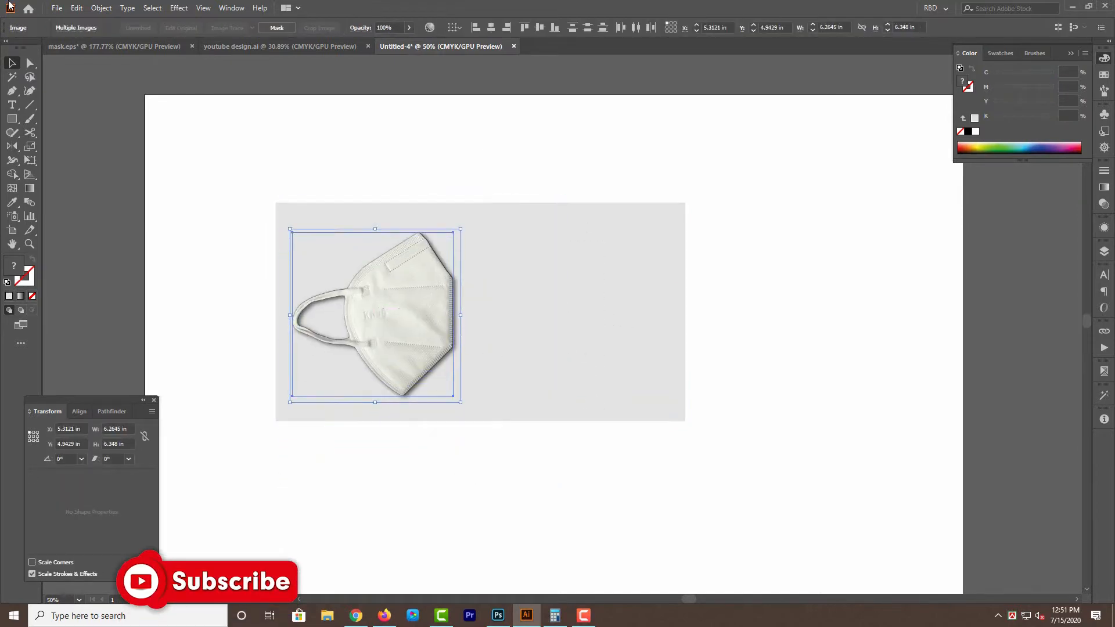
Open the Desktop photo of a person wearing an N95 mask, i4ZCynQmdTqgabDFDL5rA3-1200-80.
click(64, 9)
click(78, 47)
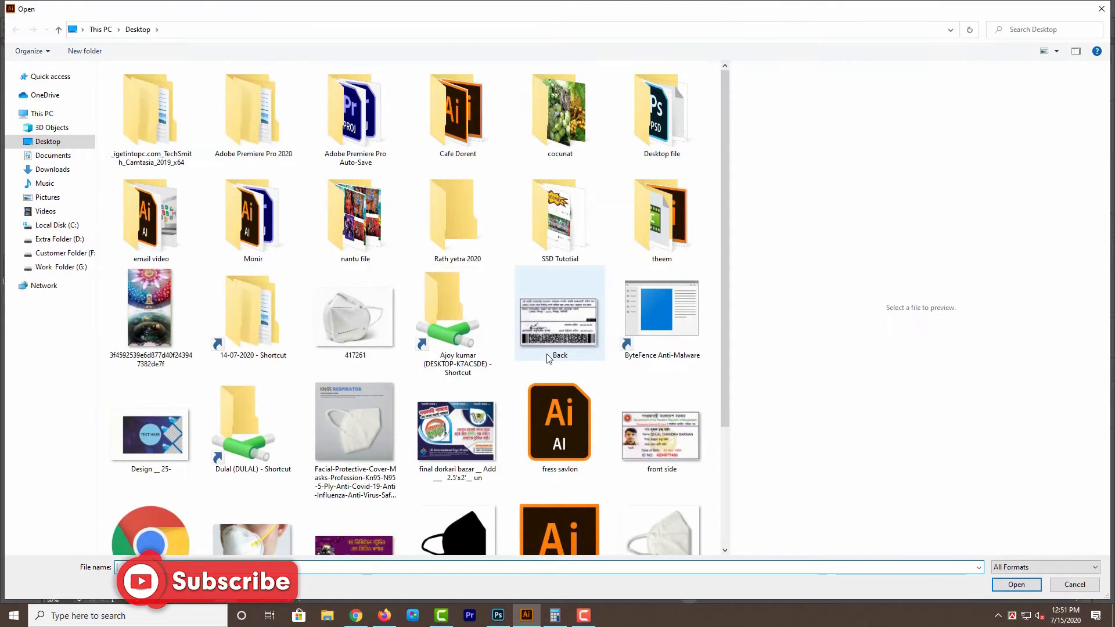
scroll(541, 354, down, 3)
double_click(270, 391)
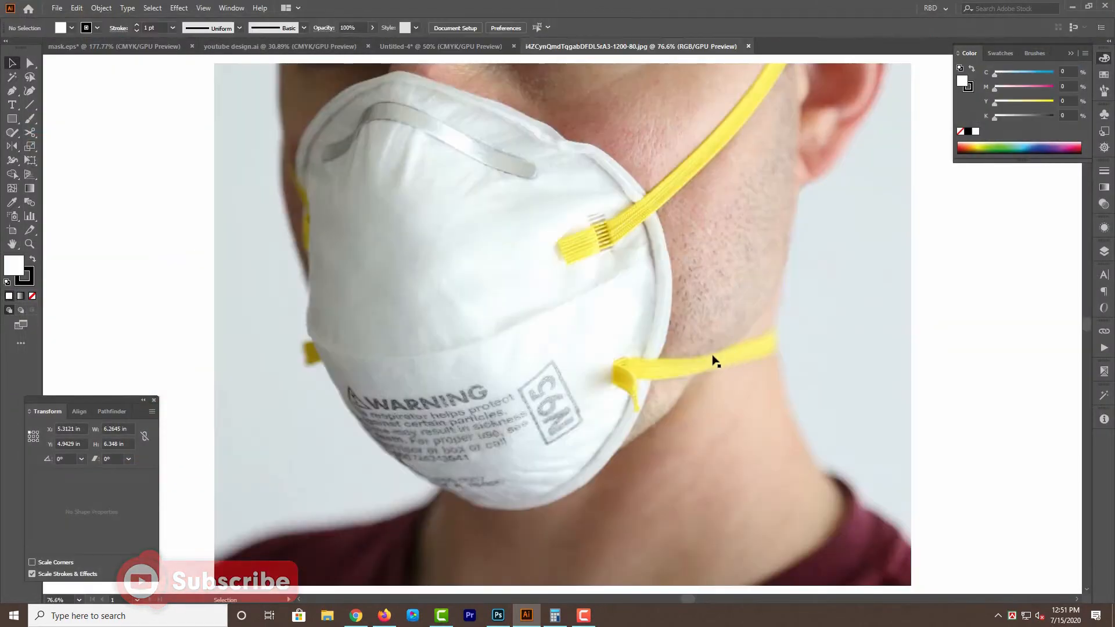
Cut the N95 mask photo from its file, close that file without saving, and paste the photo into the mask layout.
click(710, 361)
key(ctrl+x)
key(ctrl+w)
key(n)
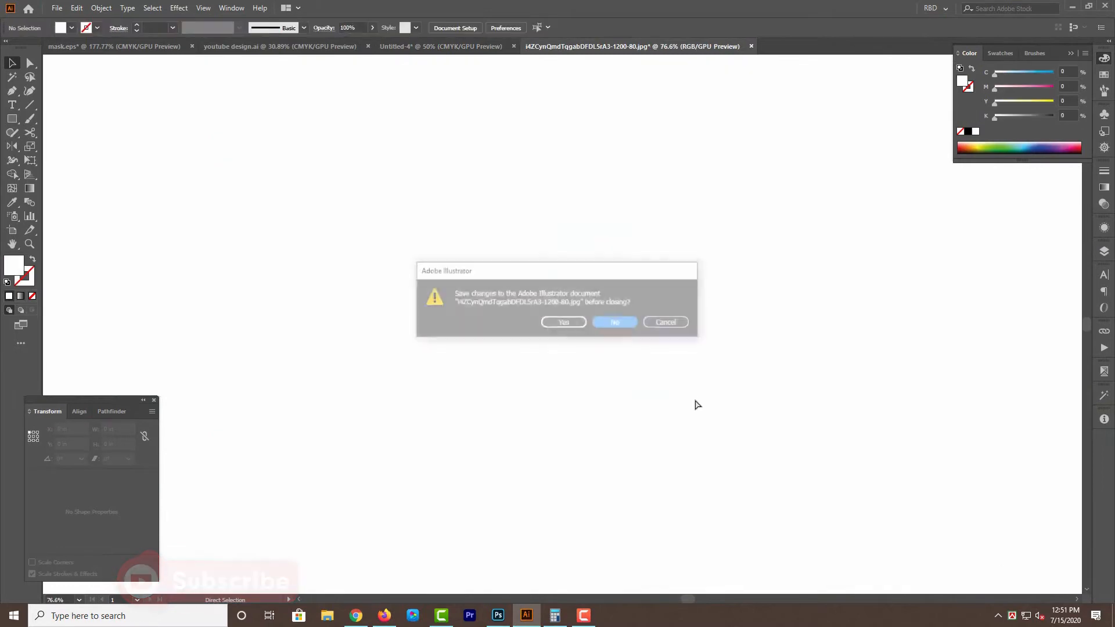
key(ctrl+v)
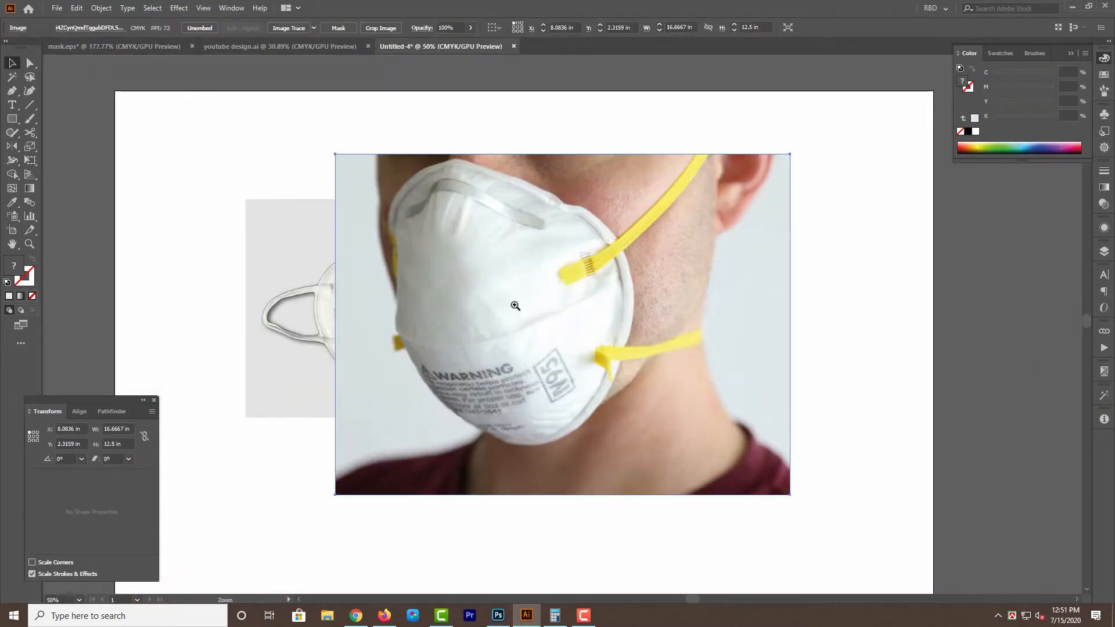
Scale the N95 photo down and place it on the gray rectangle just right of the KN95 mask.
drag(864, 332, 631, 330)
click(513, 333)
drag(514, 333, 761, 423)
drag(751, 387, 690, 302)
scroll(607, 295, up, 3)
drag(866, 301, 816, 303)
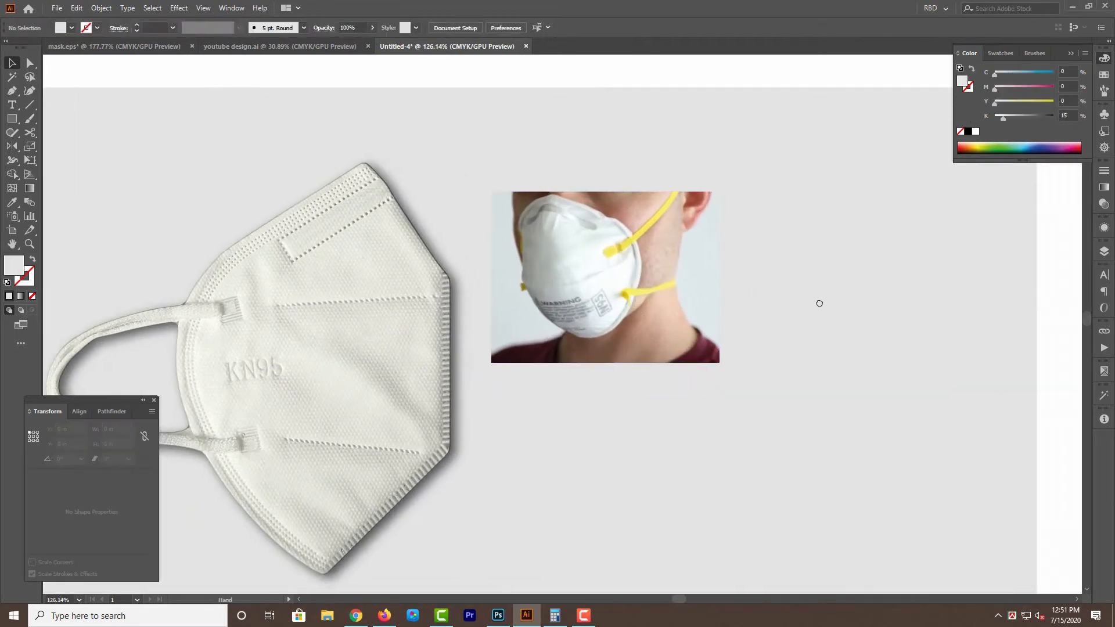
Mirror the N95 photo horizontally so the wearer faces the opposite way, keeping its place beside the KN95 mask.
scroll(772, 293, up, 1)
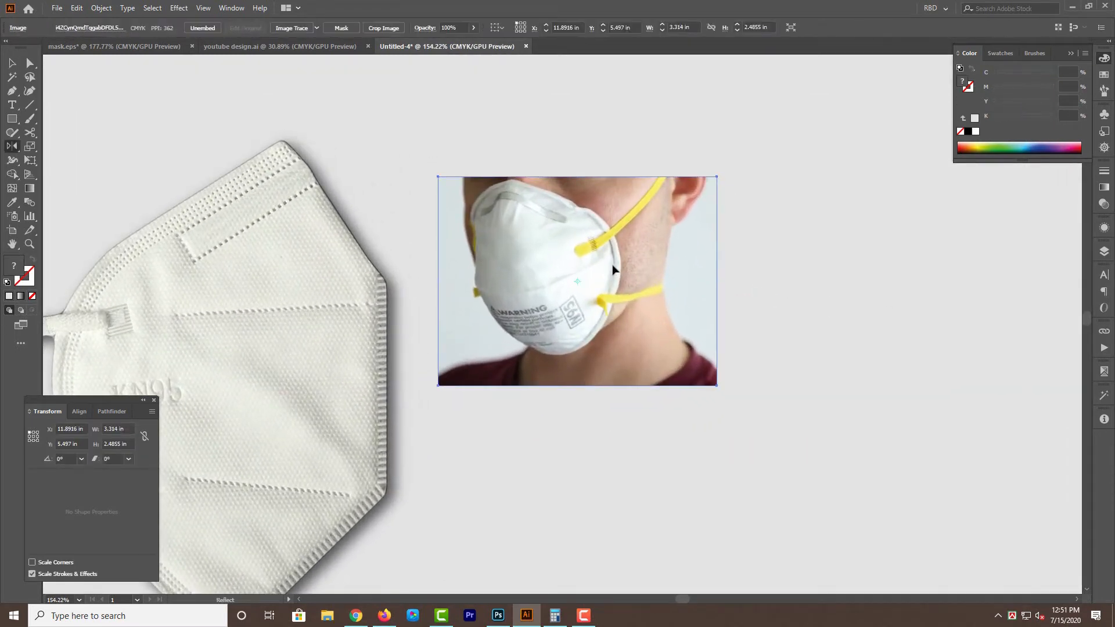
drag(612, 265, 657, 266)
key(v)
right_click(657, 266)
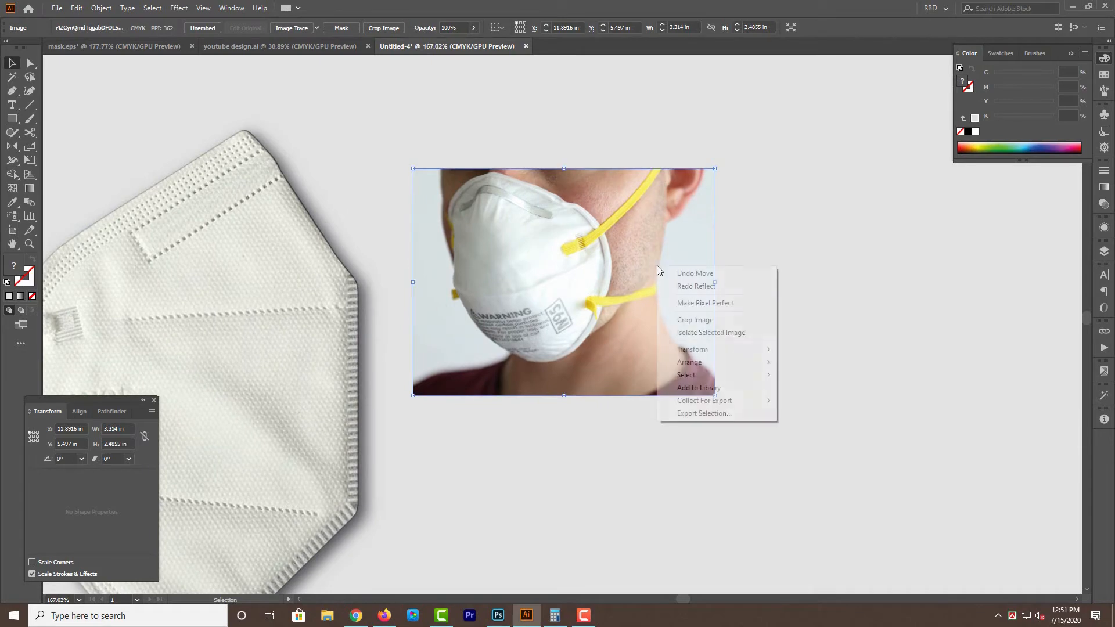
mouse_move(702, 366)
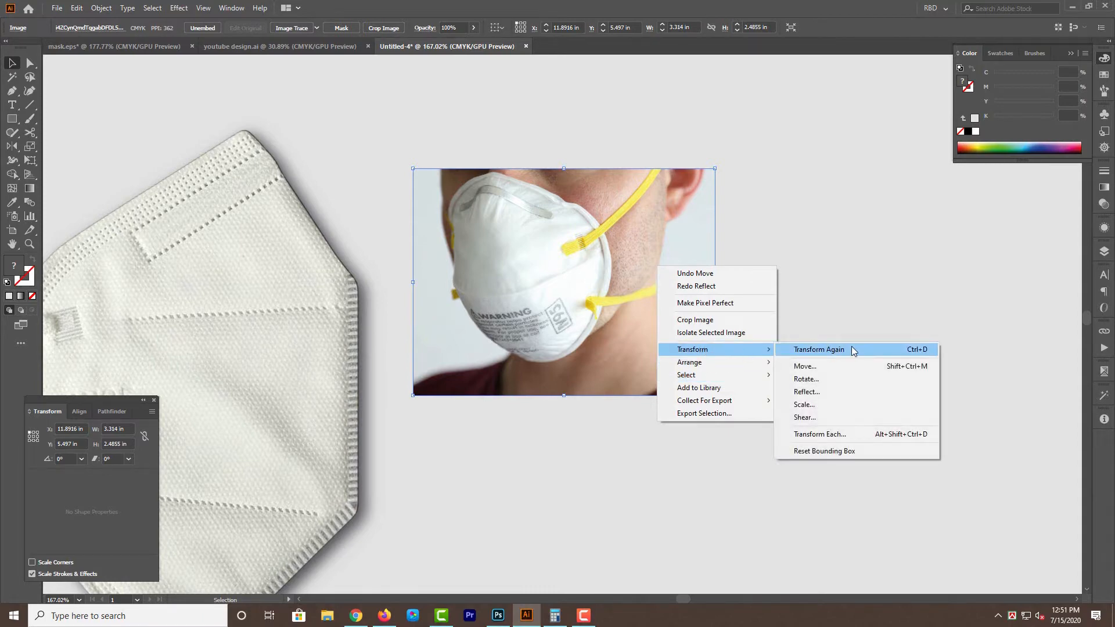
click(812, 393)
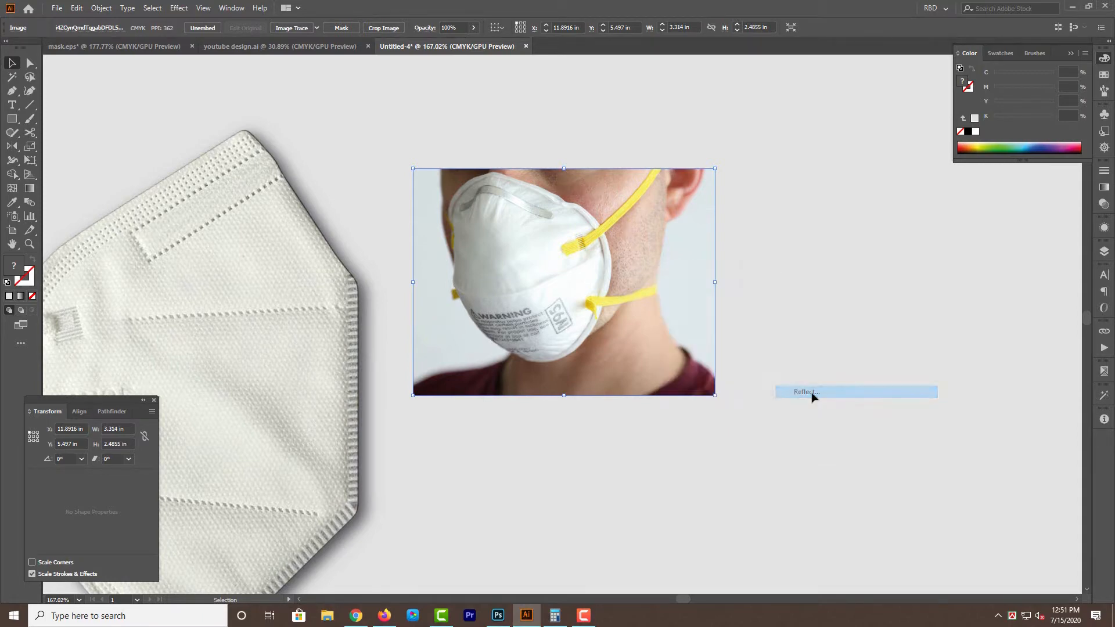
click(834, 378)
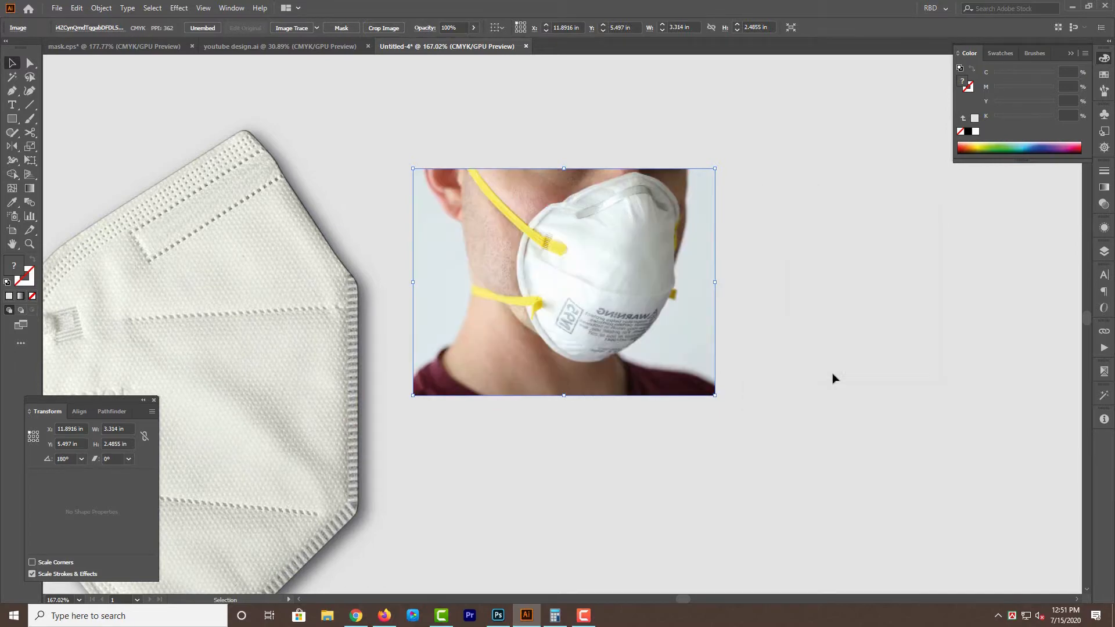
click(832, 379)
Draw a circle about 2.4 in in diameter over the face in the N95 photo with the Ellipse tool.
scroll(695, 321, up, 1)
scroll(695, 321, up, 1)
drag(695, 321, 720, 354)
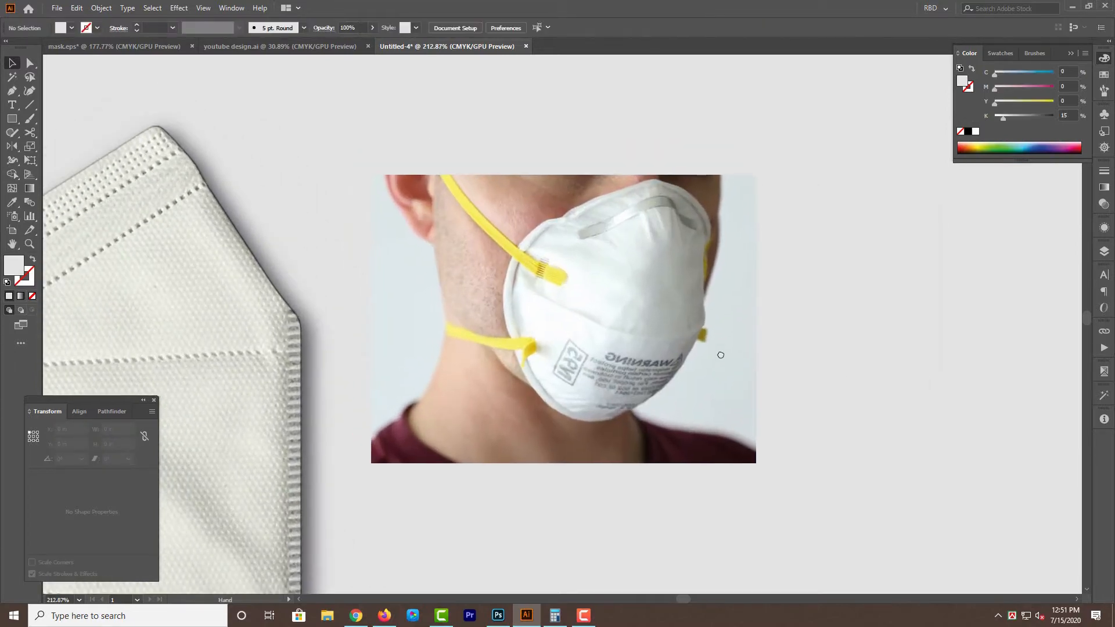
key(l)
right_click(14, 121)
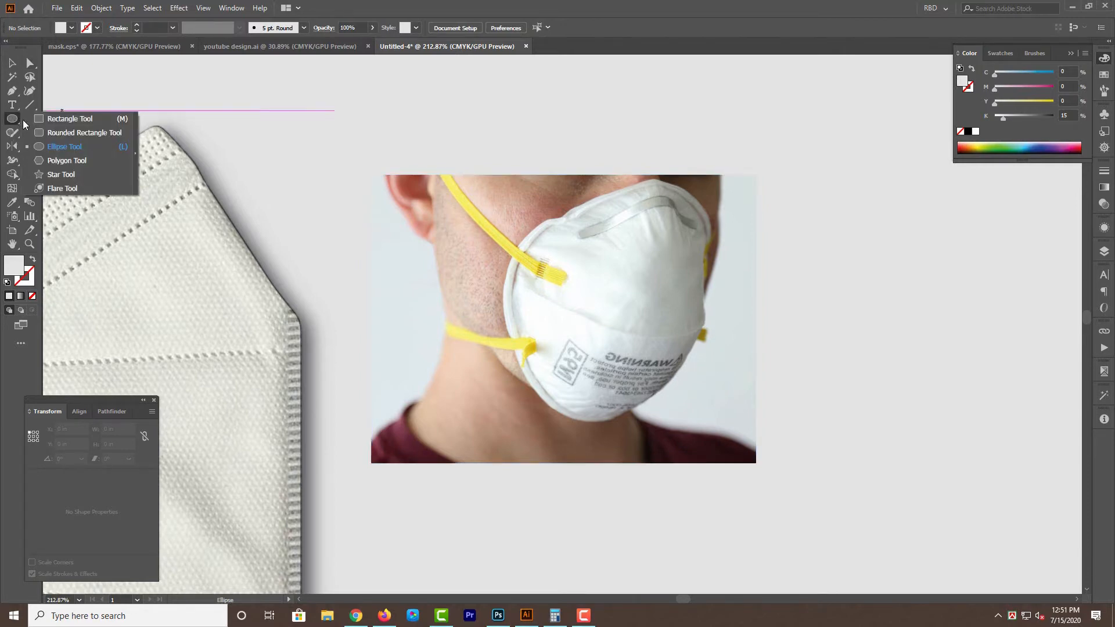
click(66, 148)
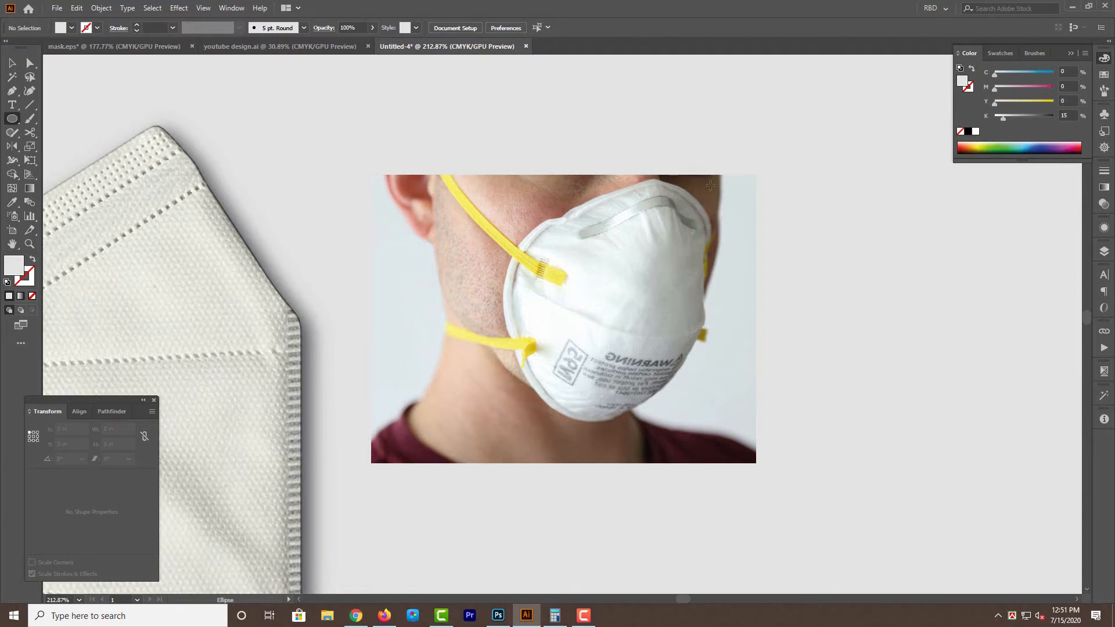
drag(464, 199, 707, 373)
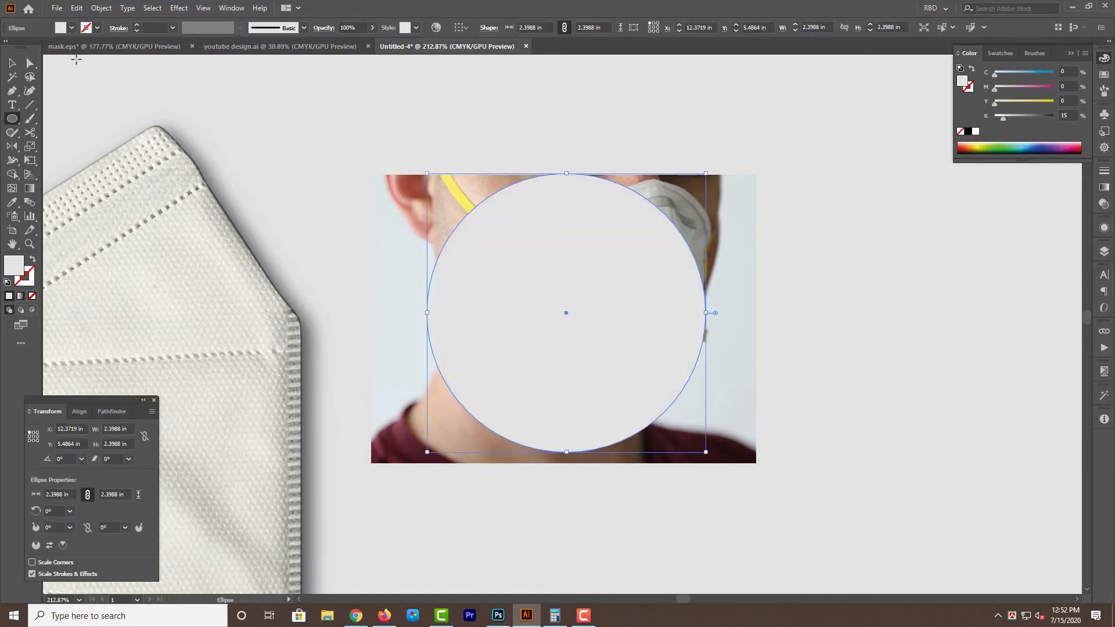
Pull the circle's right anchor point outward to form an egg shape about 2.81 in wide.
key(a)
click(706, 313)
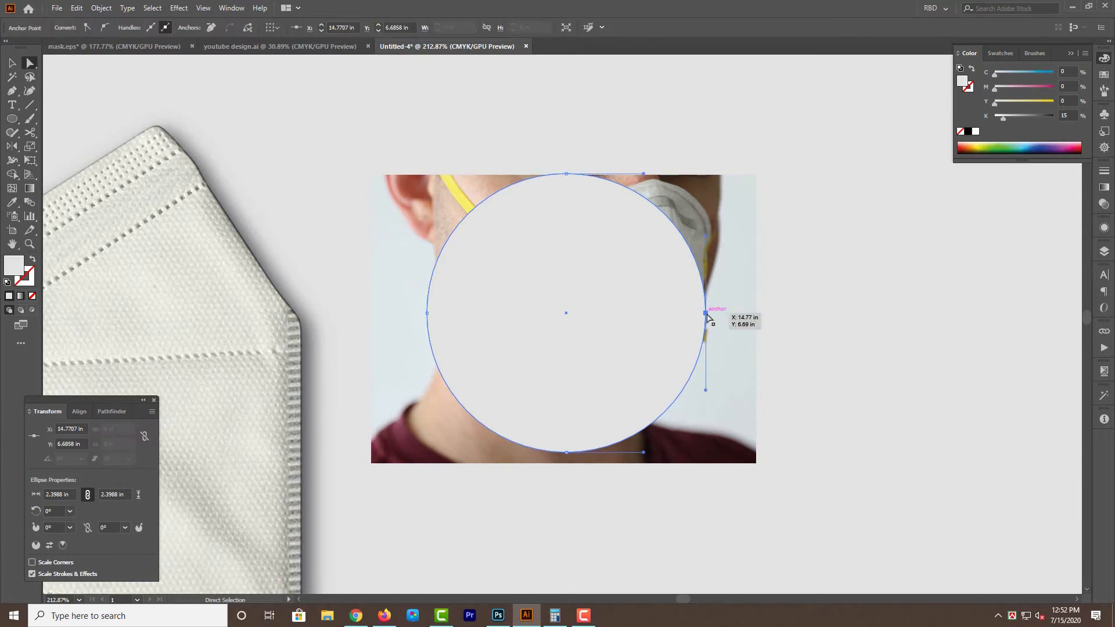
drag(706, 314, 749, 315)
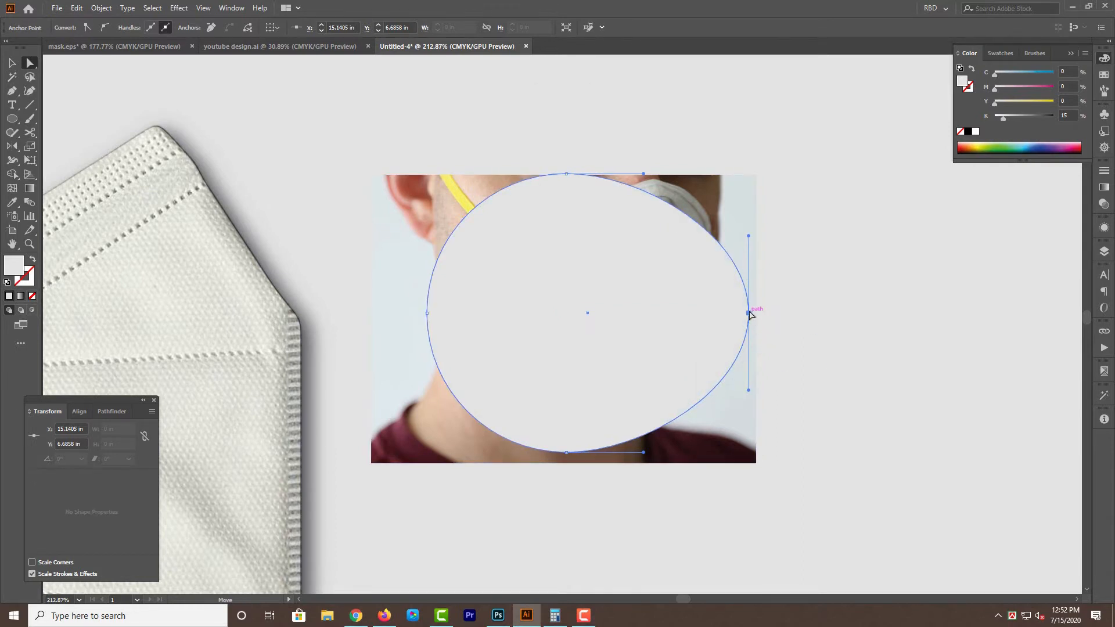
drag(749, 312, 757, 311)
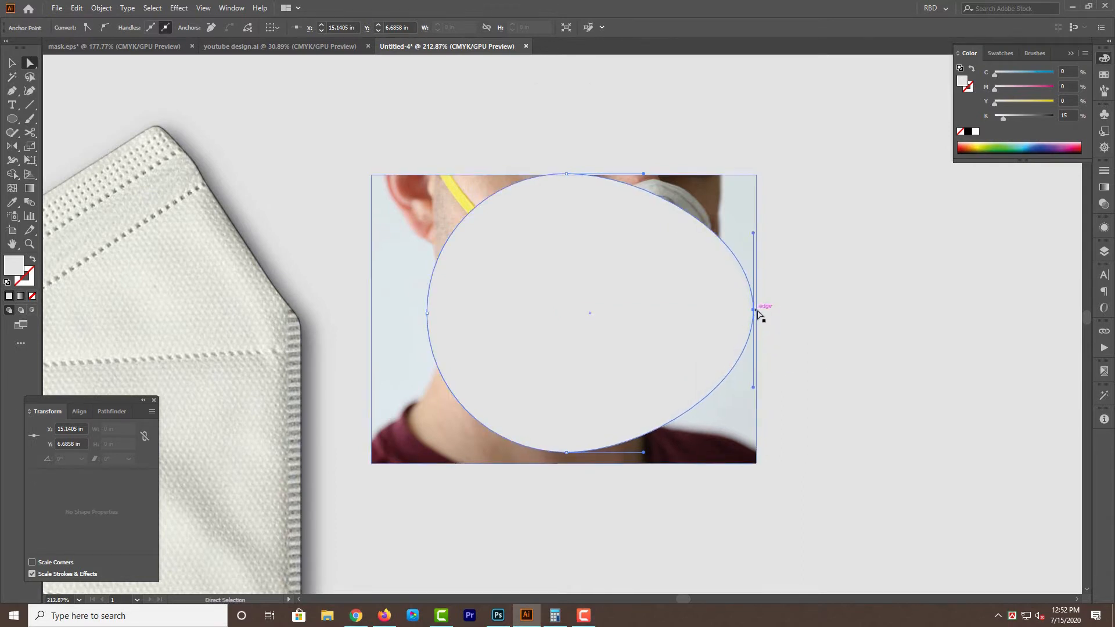
key(v)
click(850, 348)
drag(870, 407, 844, 417)
Adjust the egg shape over the N95 mask and clip the photo with it.
click(629, 317)
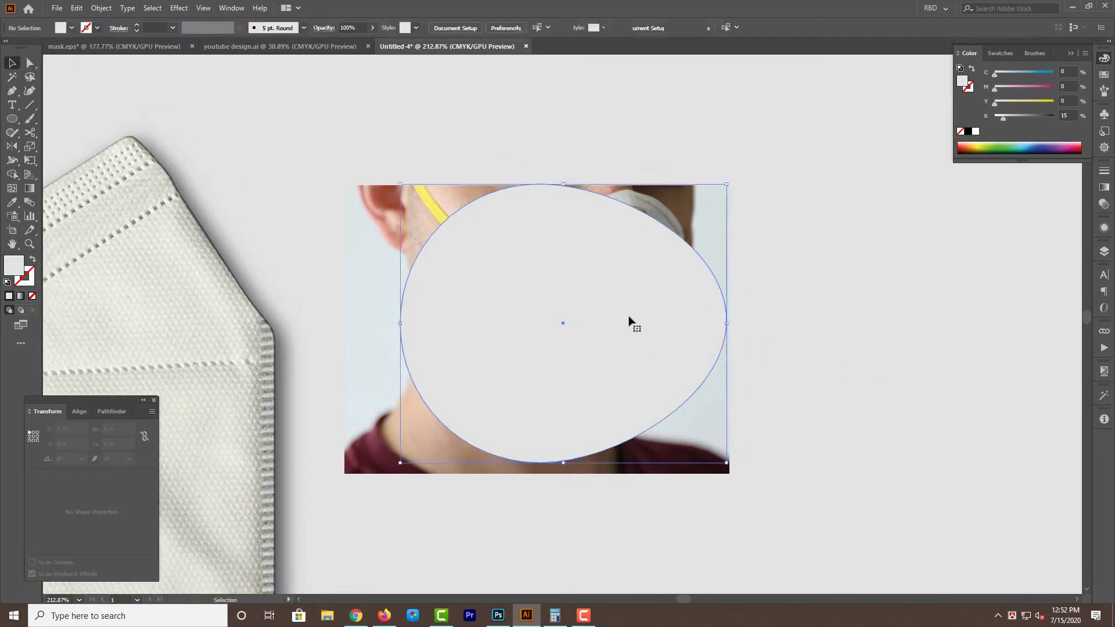
scroll(573, 300, down, 1)
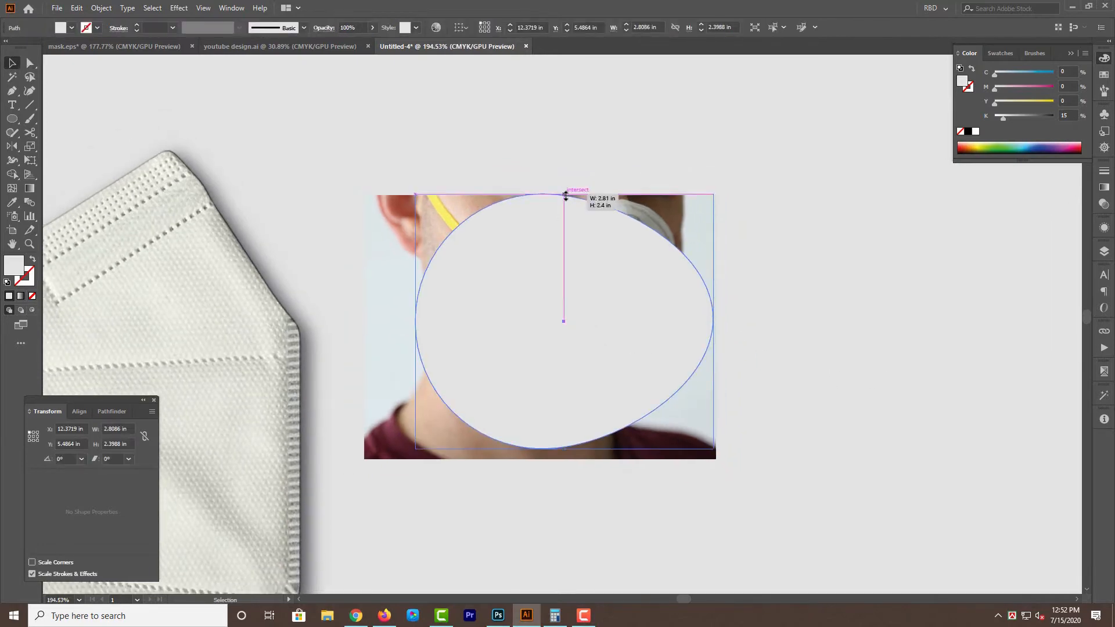
scroll(528, 266, up, 4)
drag(531, 311, 505, 311)
drag(796, 366, 802, 366)
drag(644, 376, 738, 354)
drag(742, 358, 738, 359)
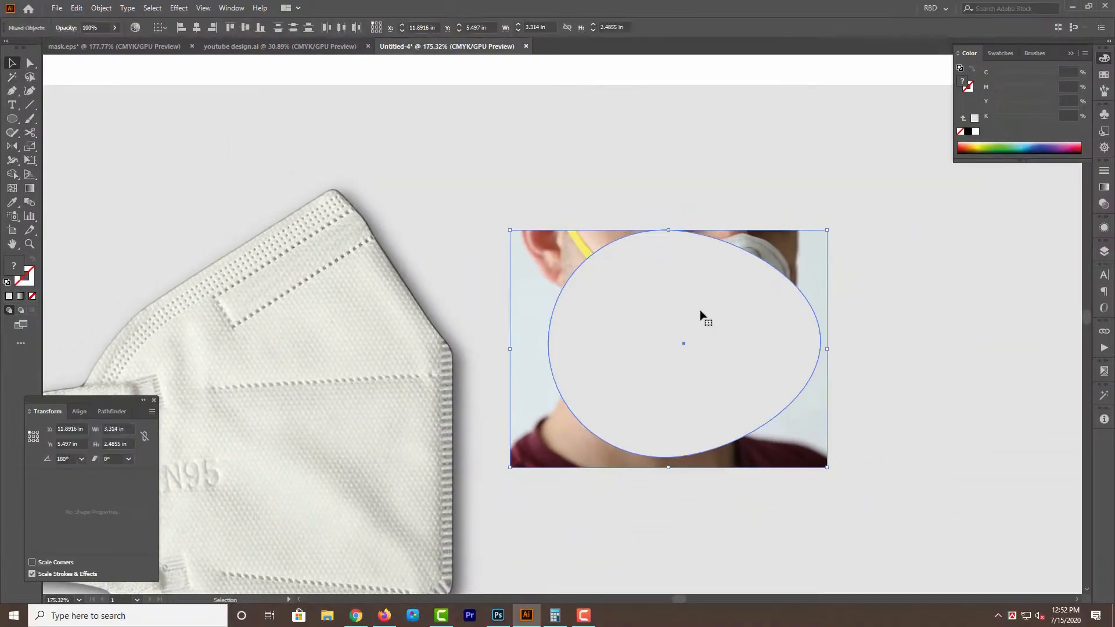
key(ctrl+7)
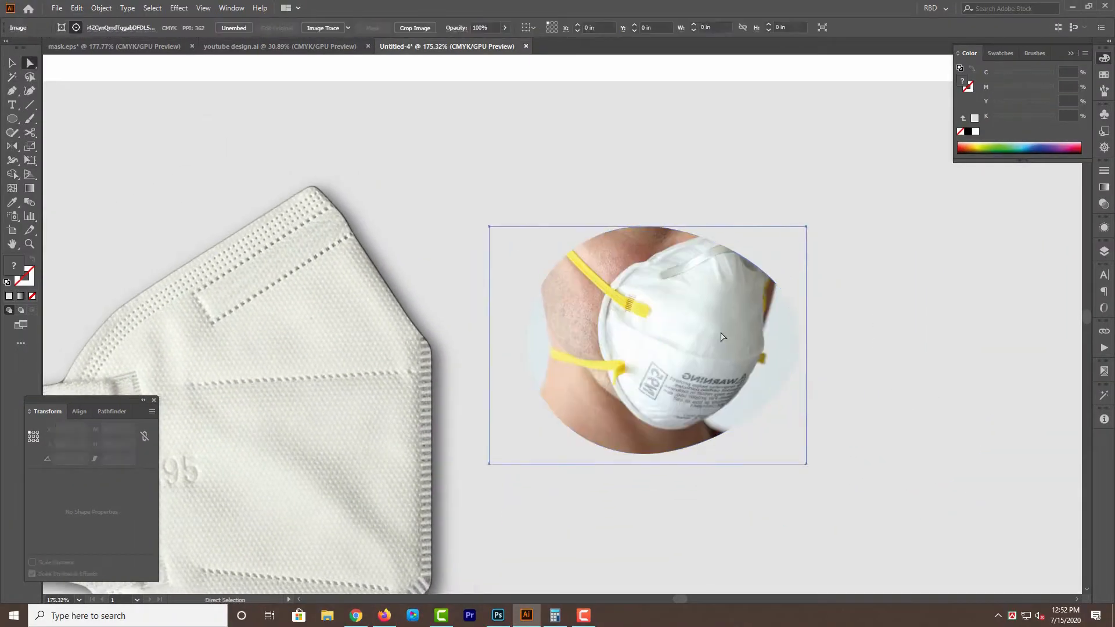
Shift the photo inside the egg-shaped clip and scale it to about 3.3 × 2.48 in to frame the mask.
drag(721, 337, 708, 337)
key(v)
drag(476, 464, 488, 456)
drag(793, 342, 804, 342)
drag(649, 346, 655, 347)
drag(651, 223, 651, 225)
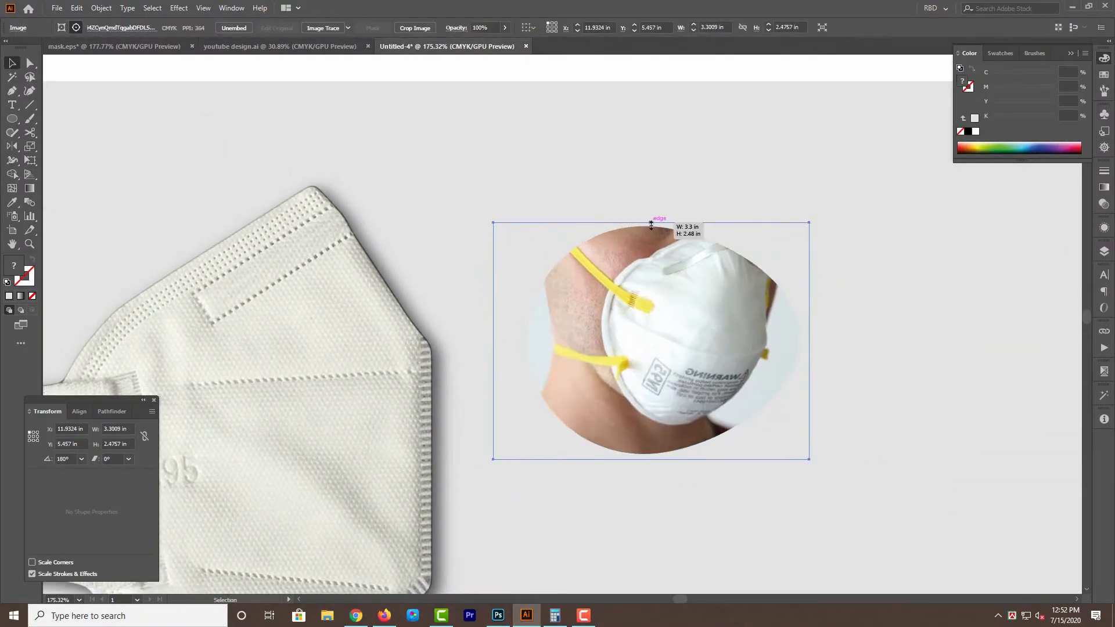
Mirror the clipped N95 photo horizontally and place it overlapping the upper right edge of the KN95 mask.
click(656, 180)
scroll(617, 311, down, 1)
drag(617, 311, 540, 301)
scroll(651, 290, down, 3)
key(o)
scroll(652, 284, up, 3)
drag(679, 290, 616, 309)
drag(616, 309, 601, 263)
drag(699, 282, 665, 306)
click(57, 8)
mouse_move(77, 8)
Release the N95 photo's clipping mask and back the photo with an egg-shaped copy filled C30 M25 Y25 K5.
click(562, 236)
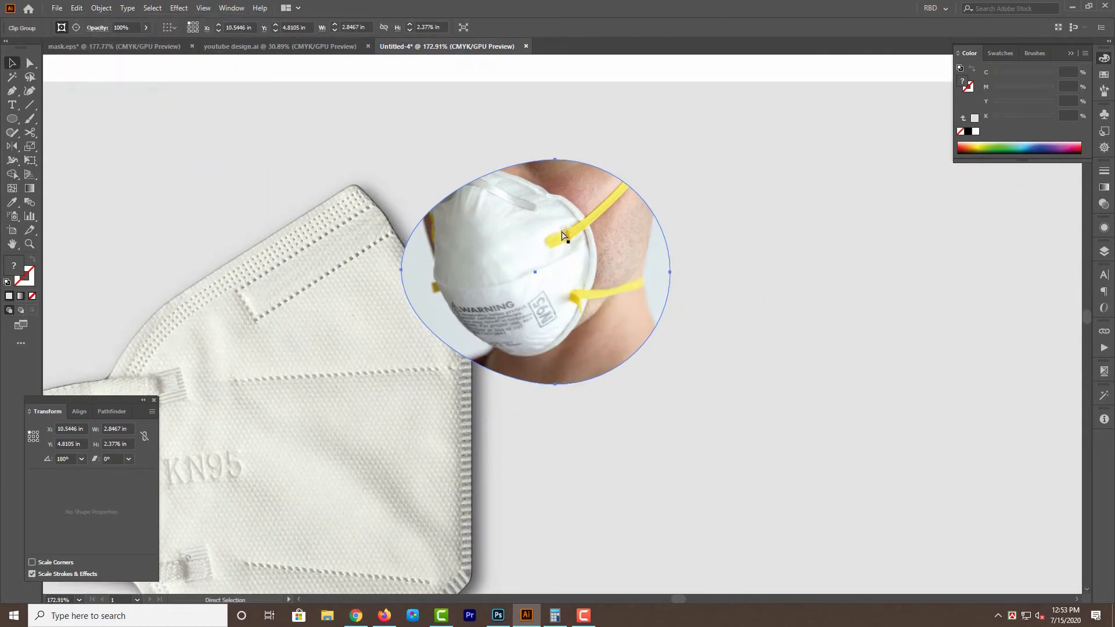
key(ctrl+alt+7)
click(738, 232)
click(650, 230)
key(Delete)
drag(649, 230, 697, 255)
click(975, 131)
click(771, 318)
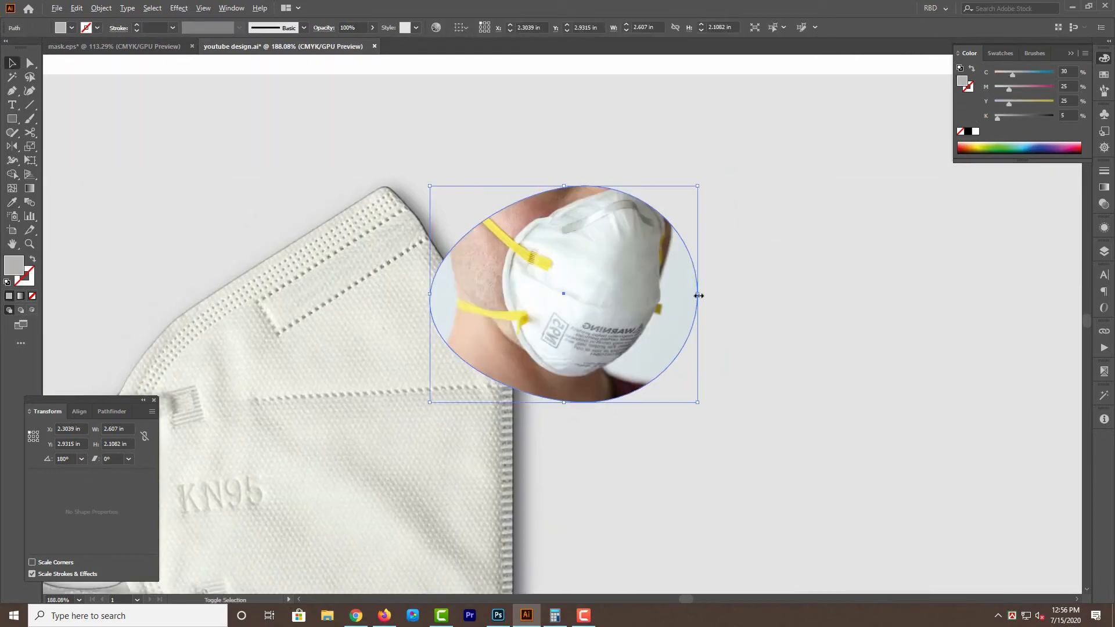
Enlarge an egg-shaped copy behind the photo to about 3.13 × 2.43 in and fill it white as an outer border.
drag(708, 284, 719, 283)
drag(526, 135, 525, 130)
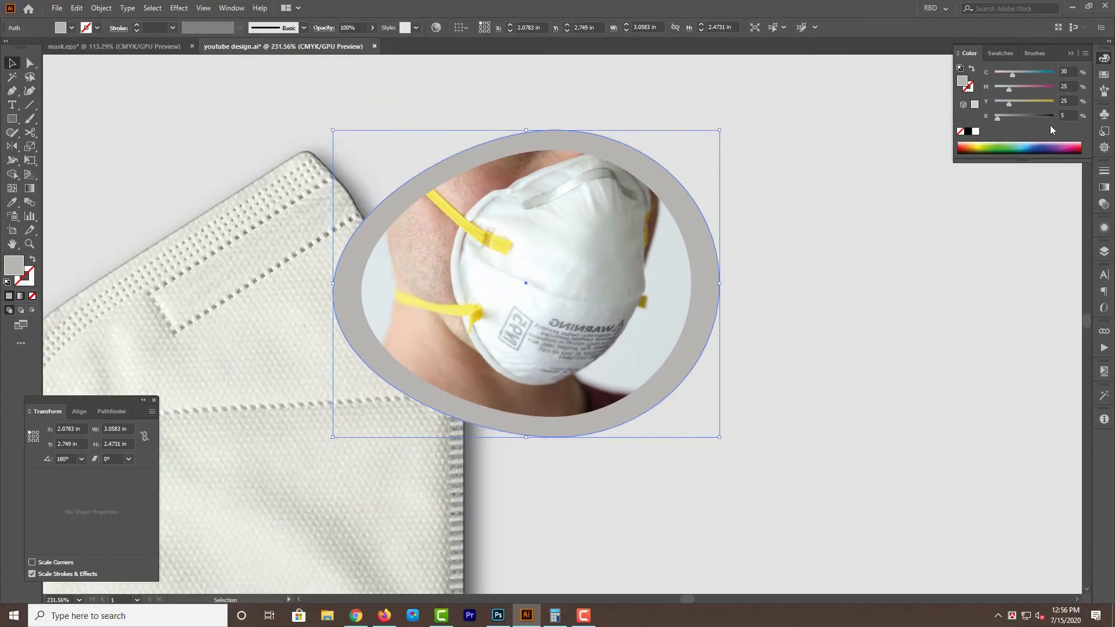
click(975, 132)
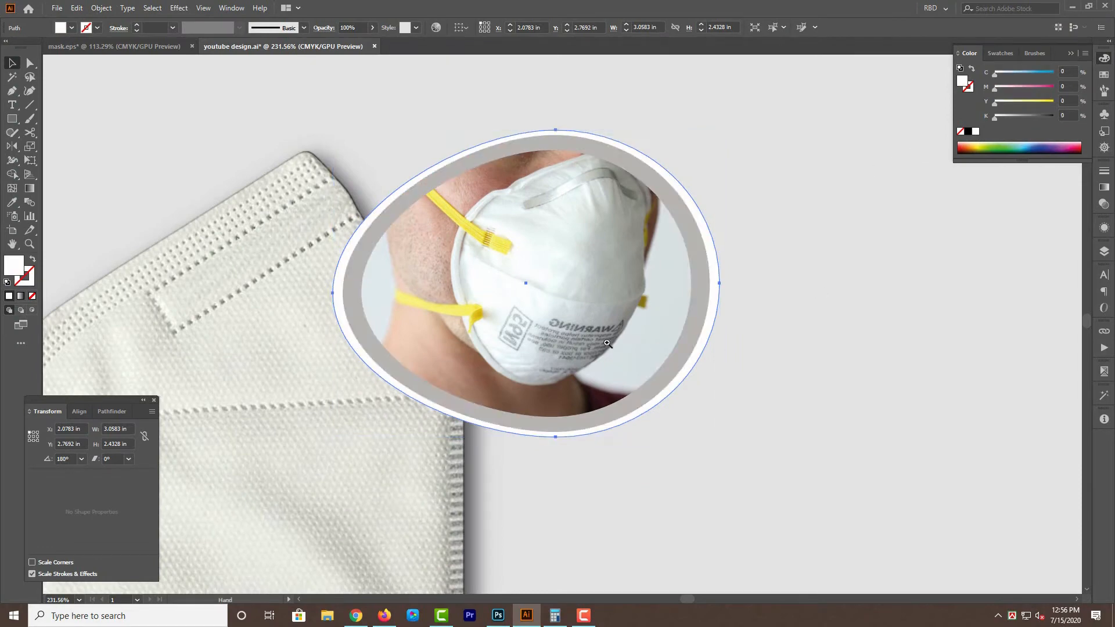
drag(607, 343, 657, 336)
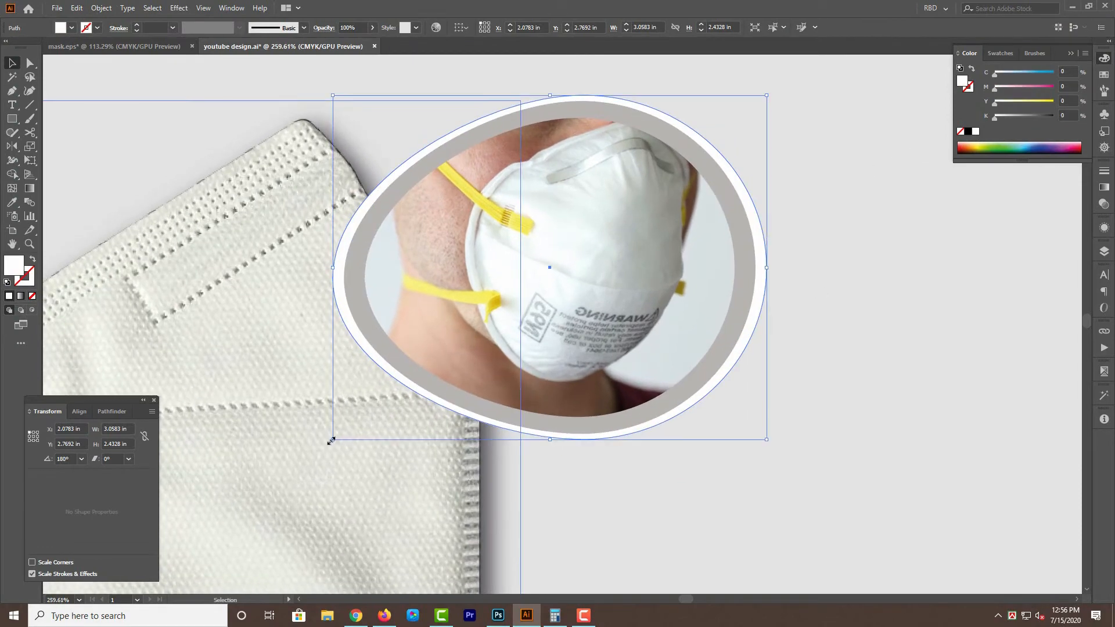
drag(331, 439, 323, 440)
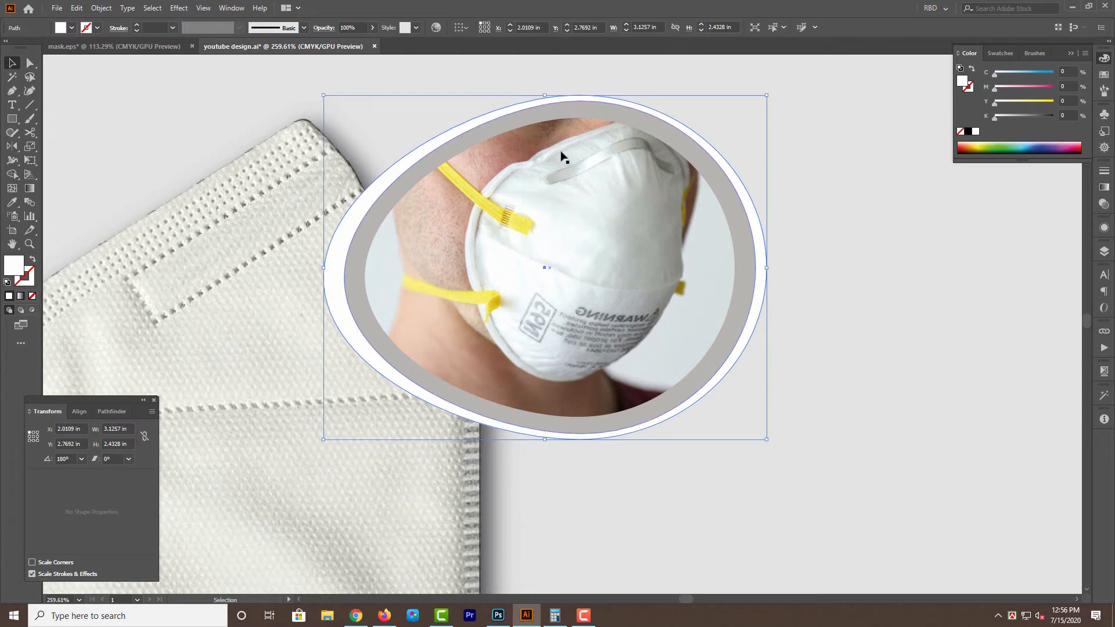
drag(713, 325, 640, 271)
click(732, 274)
drag(694, 274, 576, 241)
drag(555, 380, 589, 395)
click(990, 389)
Lock the gray background rectangle.
drag(976, 363, 940, 373)
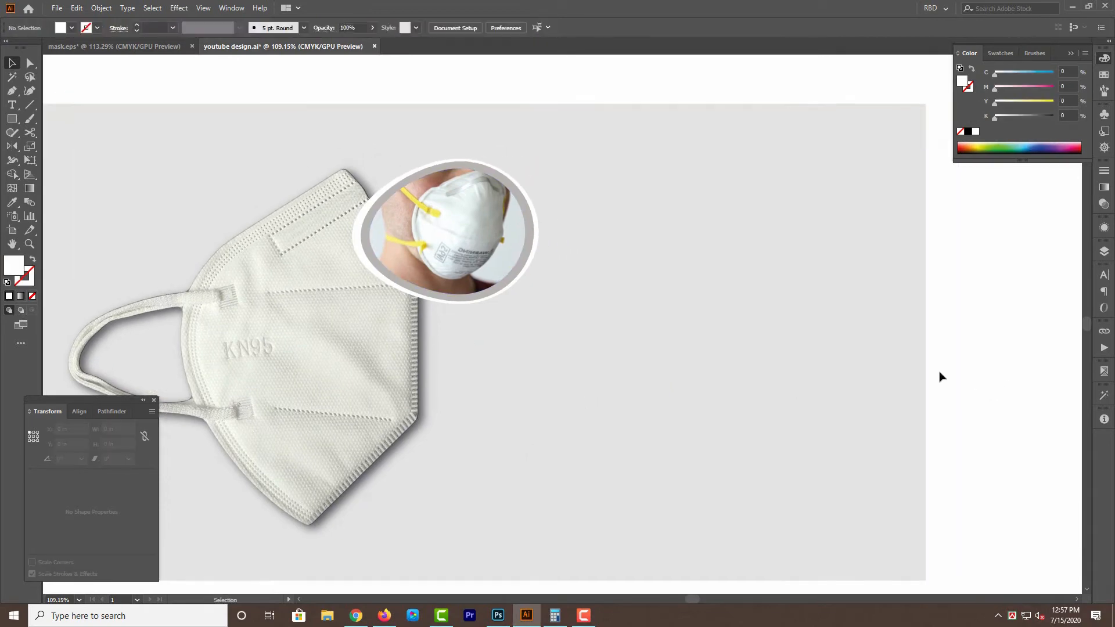
click(788, 327)
key(ctrl+2)
Add the two headline lines "মাস্ক ছাড়া সম্পূর্ণ" and "প্রবেশ নিষেধ" in large KongshoMJ Bold below the egg-framed photo.
drag(491, 365, 522, 323)
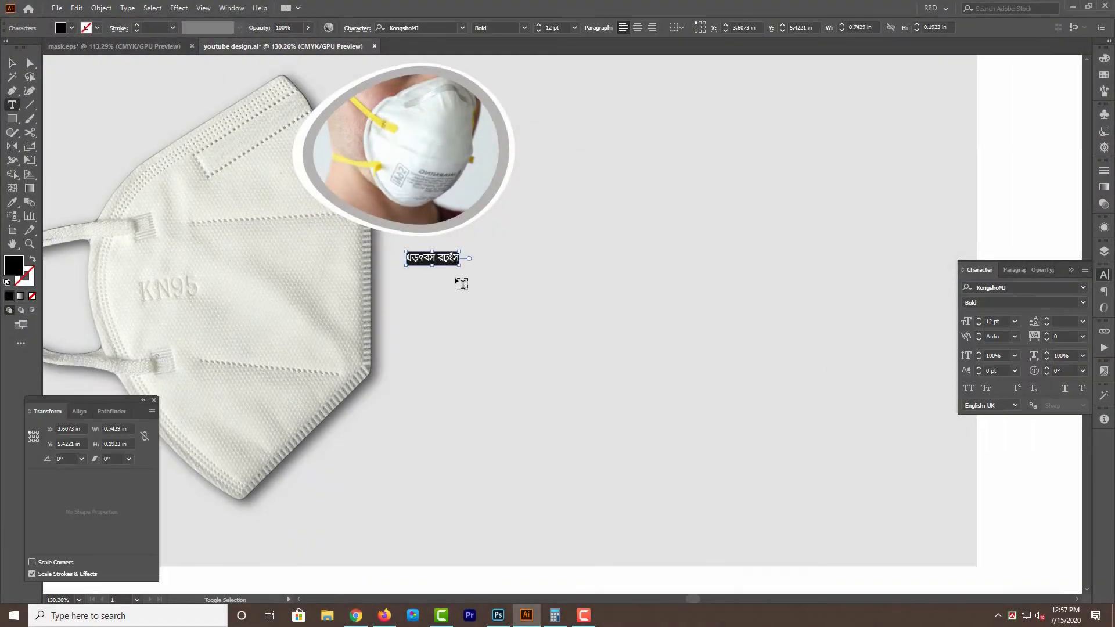
text(মাস্ক ছাড়া সম্পূর্ণ)
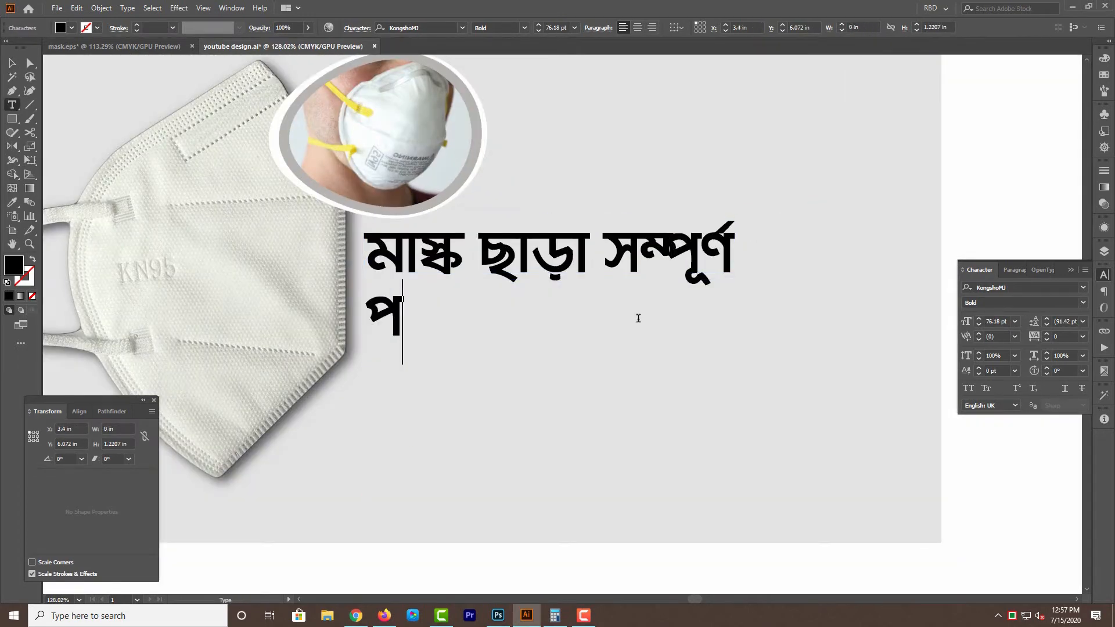
text(্রবেশ নিষেধ)
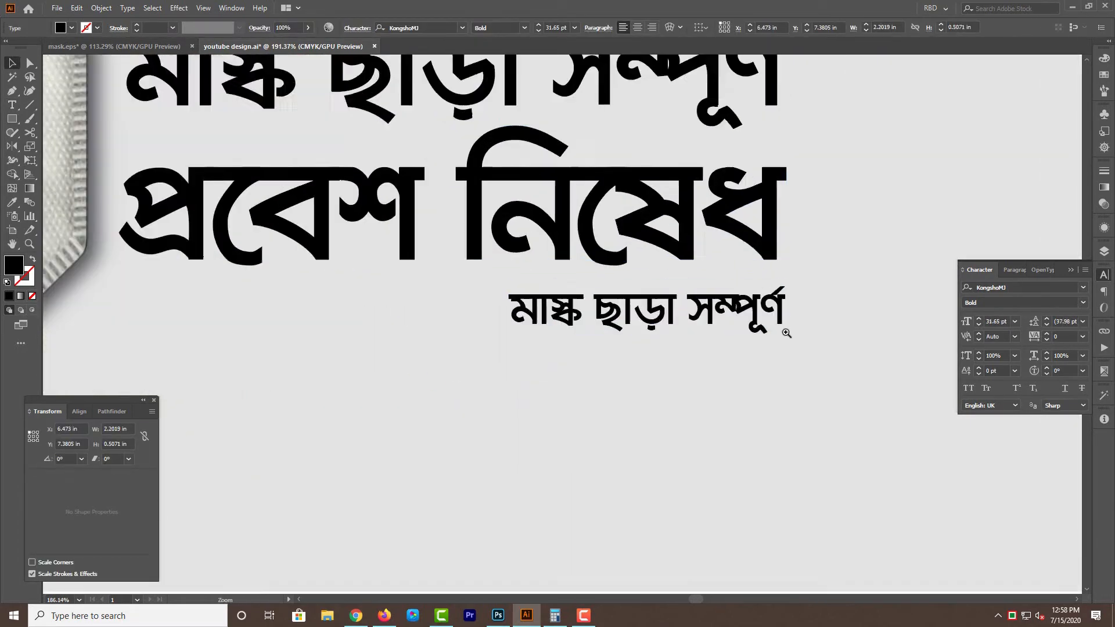
Add the smaller line "* আদেশক্রমে কর্তৃপক্ষ" at 28.31 pt under the headline, aligned to its right edge.
text(*)
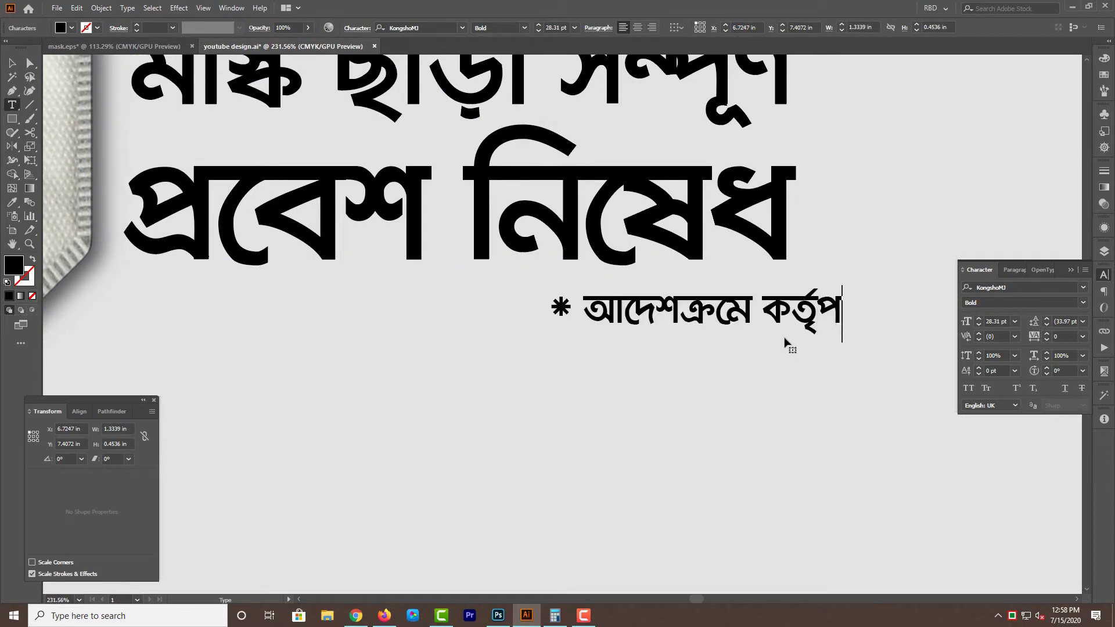
text(ক্ষ)
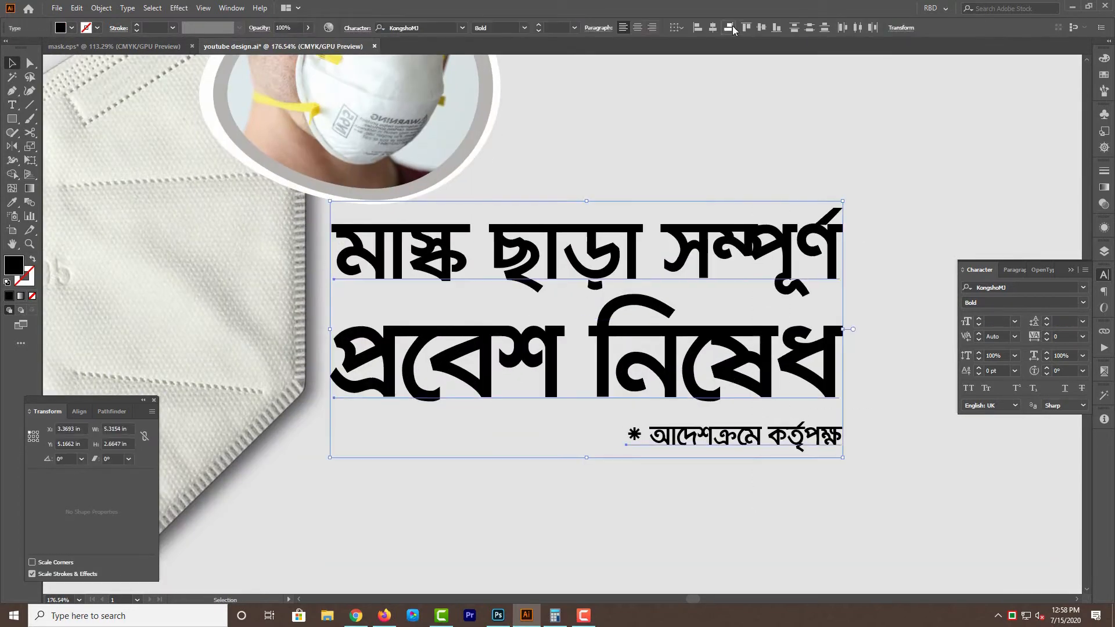
Fill the first headline line with C100 M30 Y30 K5 and the second with C0 M75 Y100 K0.
drag(753, 344, 754, 337)
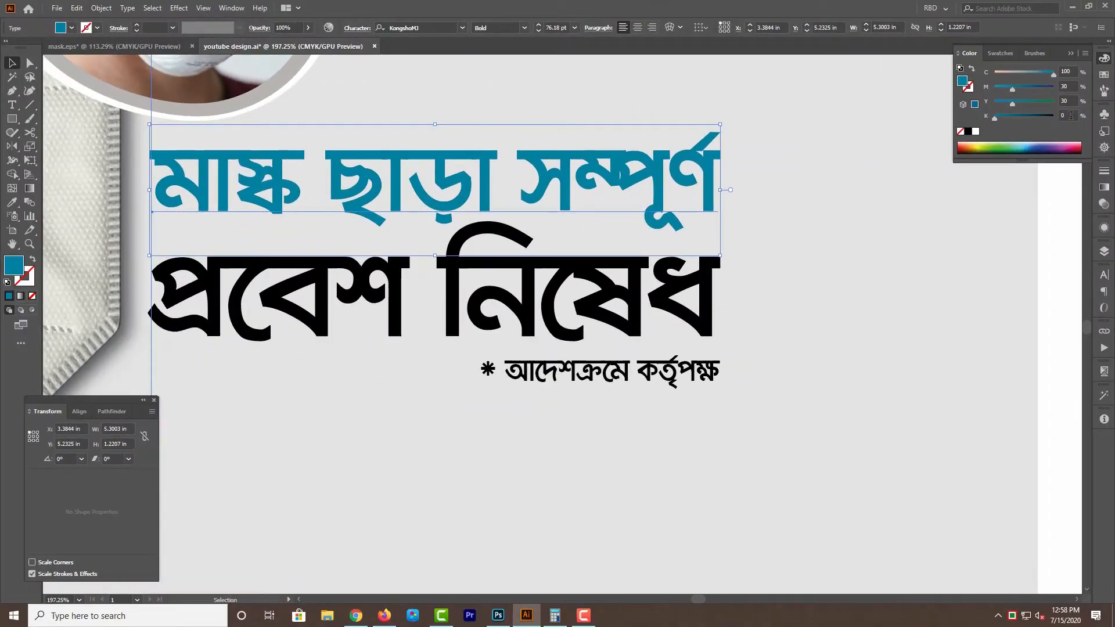
scroll(793, 301, down, 1)
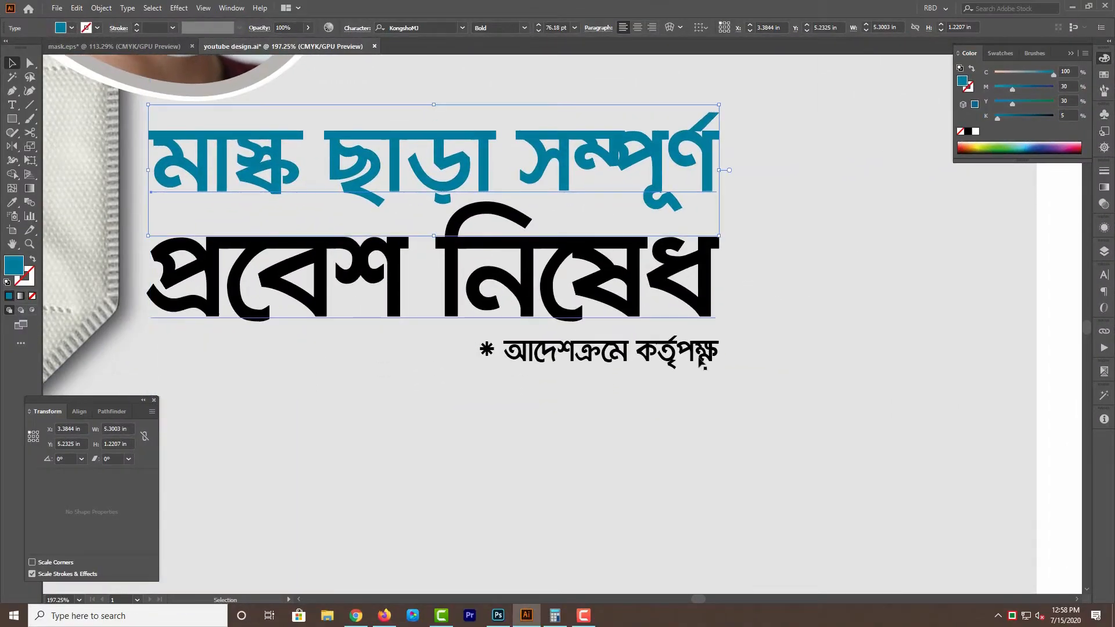
click(702, 372)
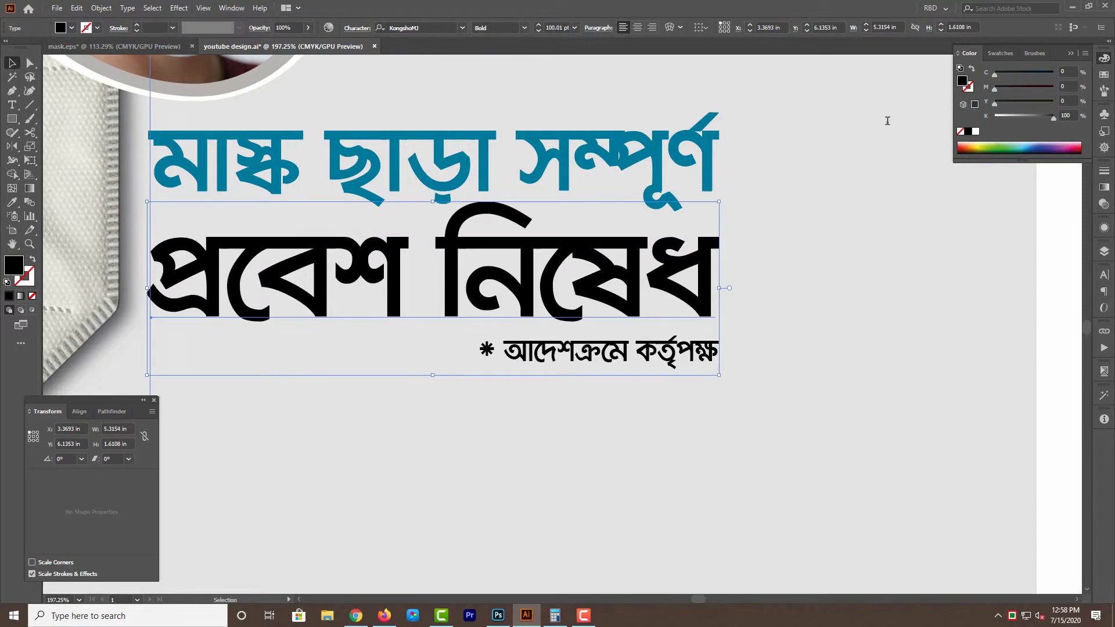
key(Return)
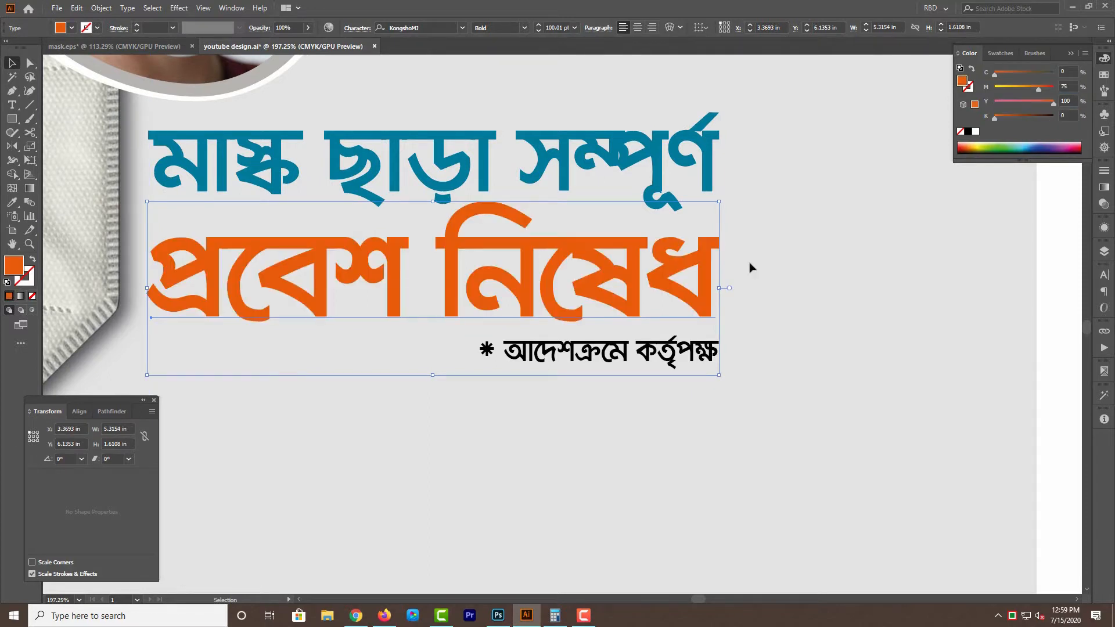
Fill the smaller line "* আদেশক্রমে কর্তৃপক্ষ" with C100 M30 Y0 K0.
scroll(749, 267, down, 1)
click(664, 367)
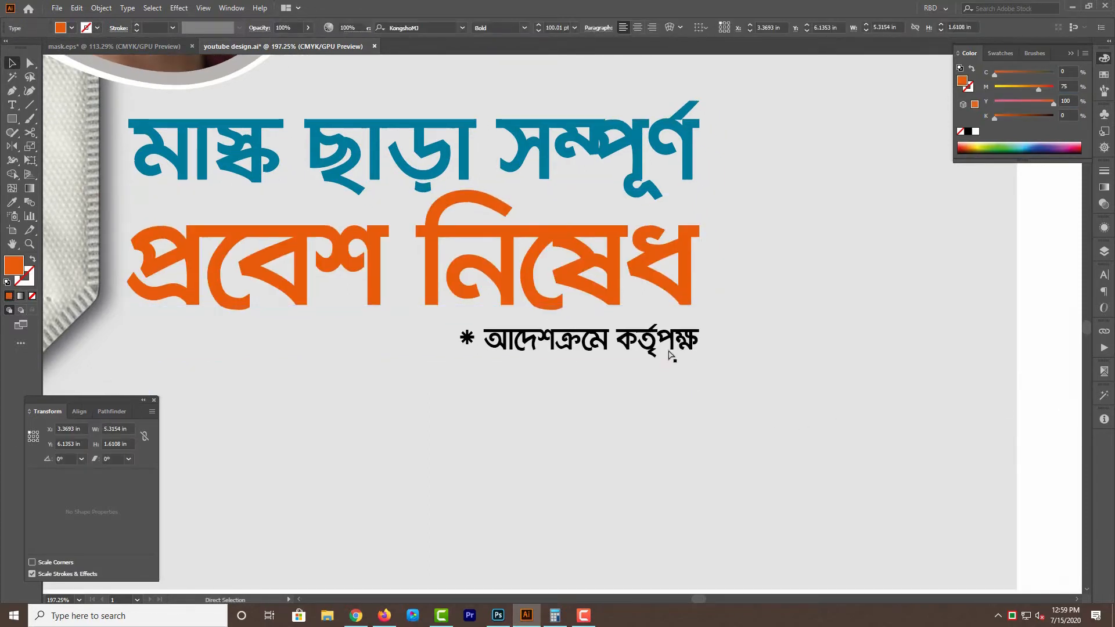
click(666, 338)
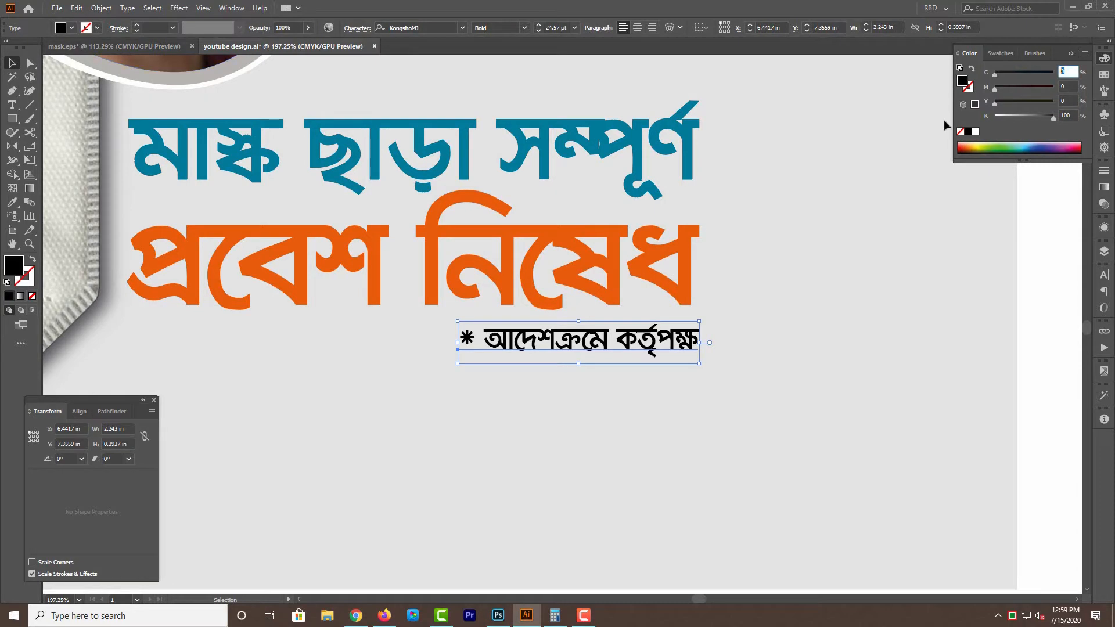
key(Tab)
text(0)
key(Tab)
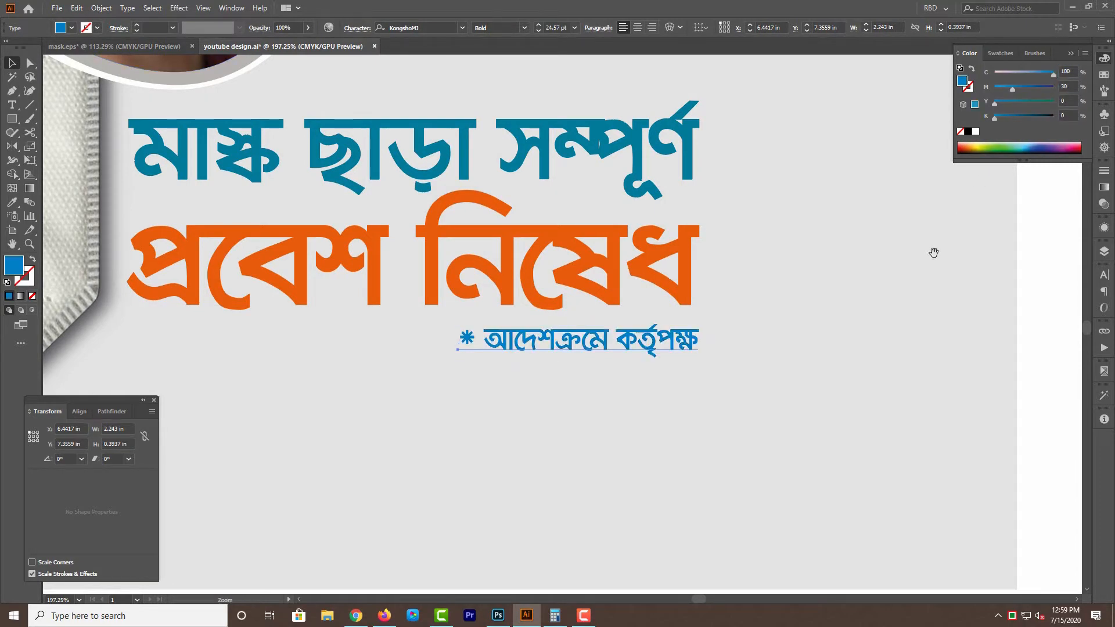
drag(769, 347, 792, 364)
drag(1060, 385, 1012, 390)
click(979, 398)
Hide the KN95 mask image and the N95 photo, and show both again.
key(ctrl+minus)
key(ctrl+minus)
drag(654, 284, 775, 321)
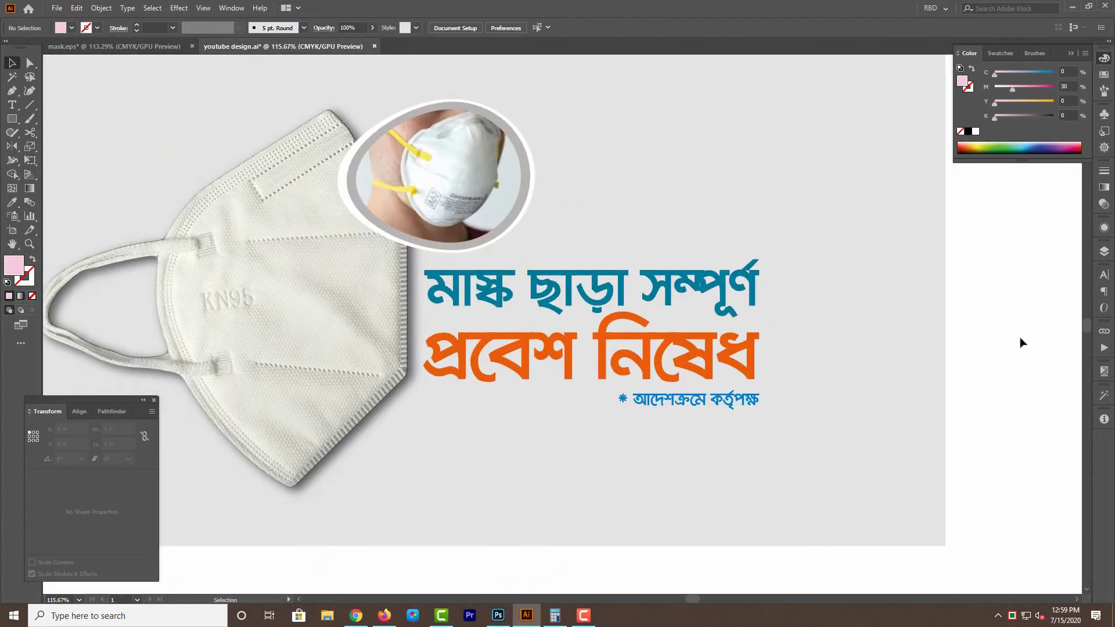
drag(1000, 320, 1019, 328)
click(360, 325)
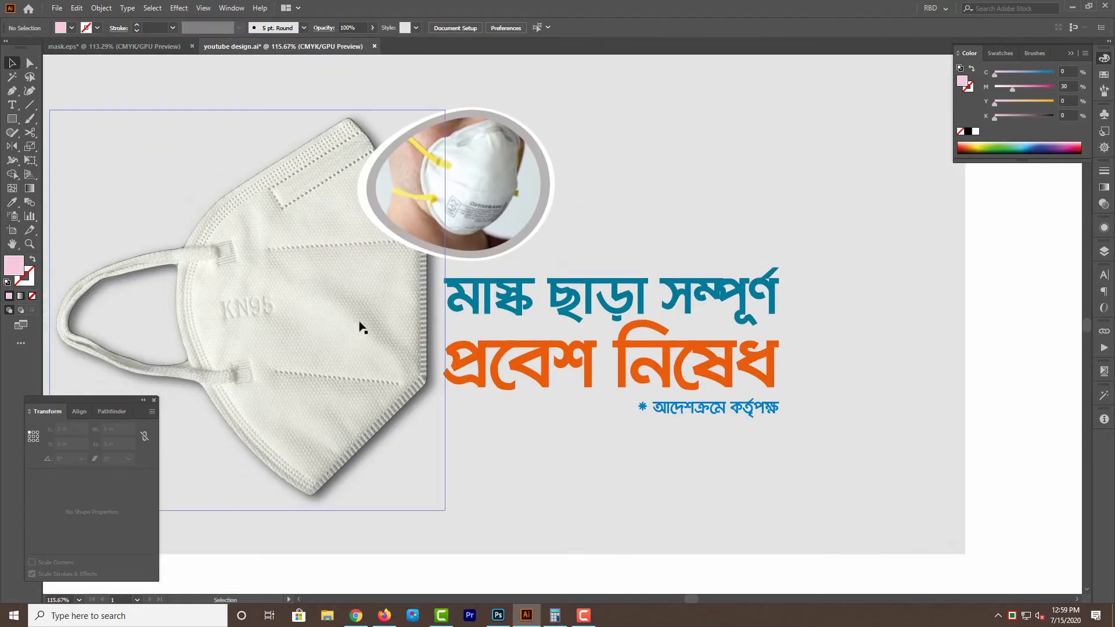
drag(360, 322, 434, 328)
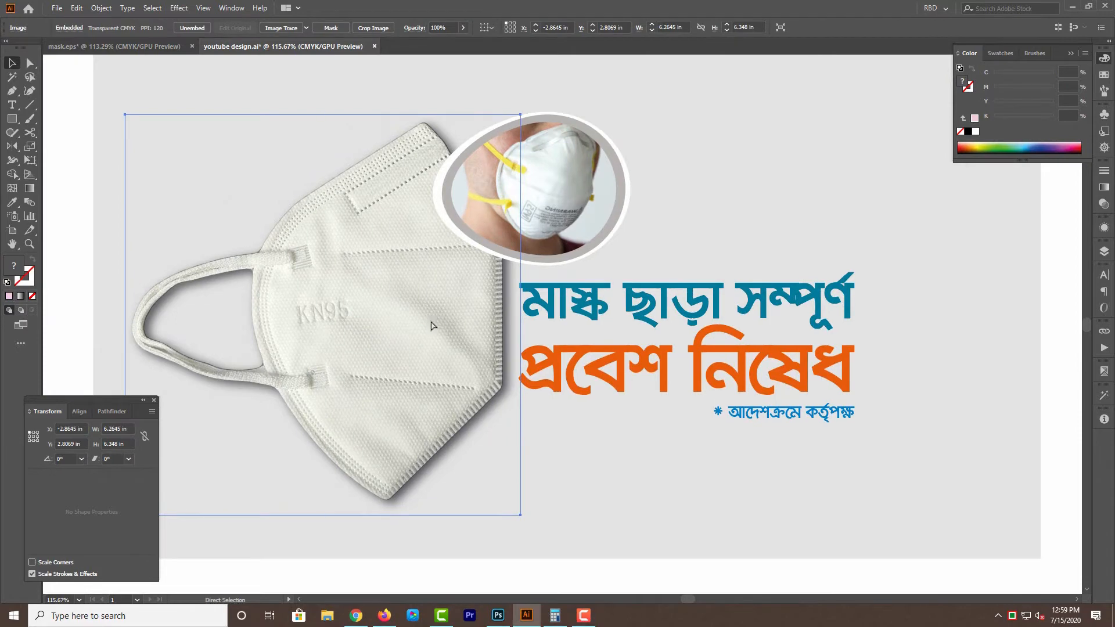
key(Delete)
click(589, 204)
key(ctrl+3)
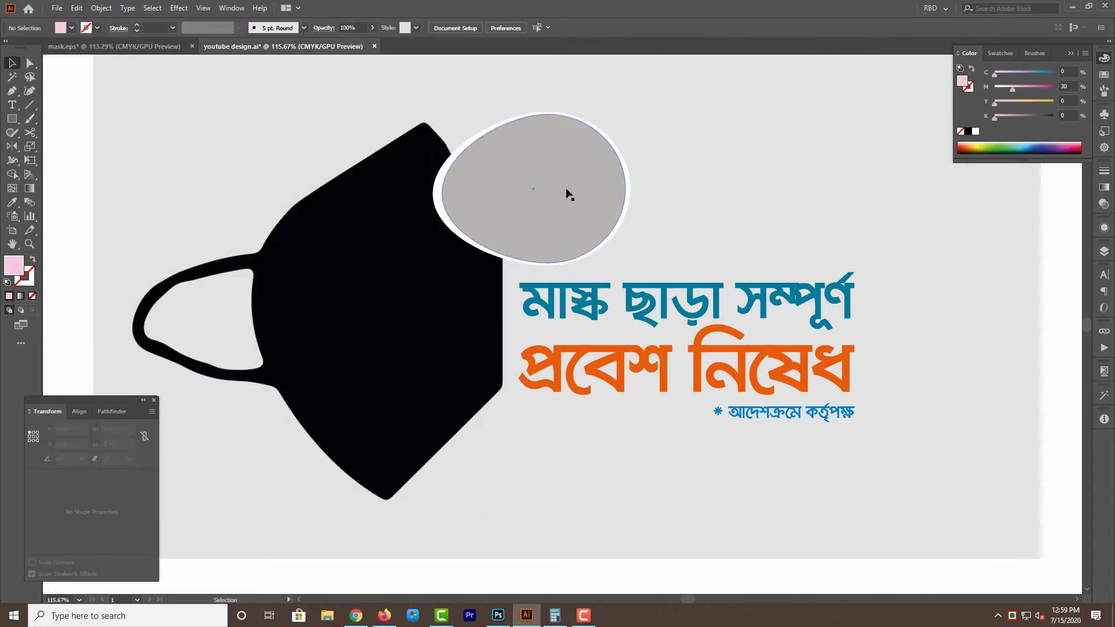
click(567, 192)
key(ctrl+alt+3)
drag(1007, 373, 886, 394)
click(1020, 380)
Group the N95 photo with the gray egg behind it.
click(417, 238)
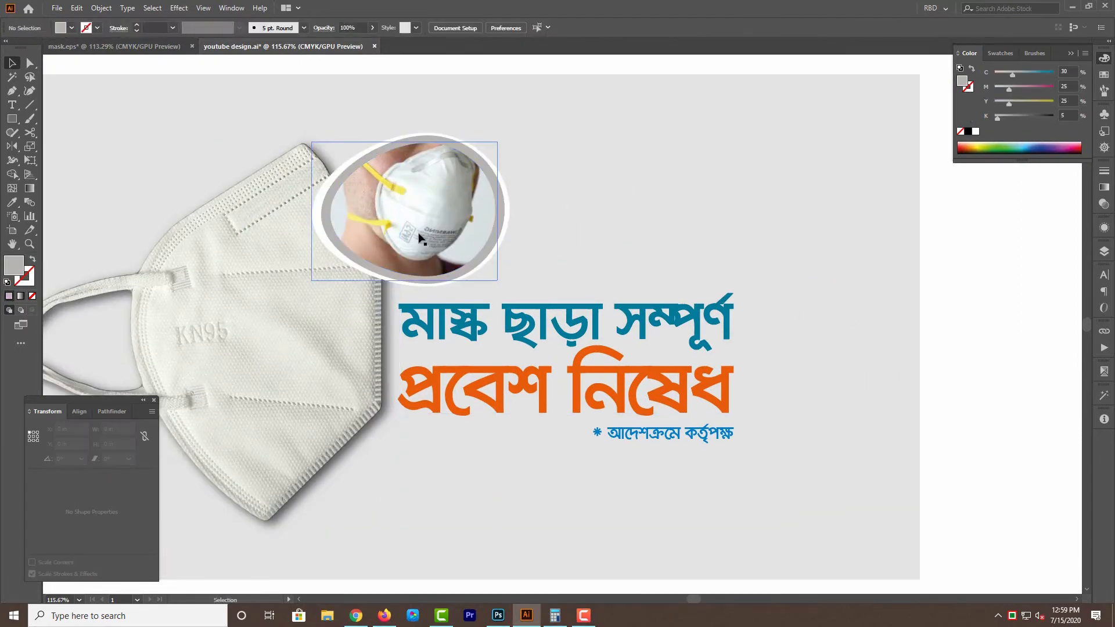
key(ctrl+3)
click(484, 259)
key(ctrl+alt+3)
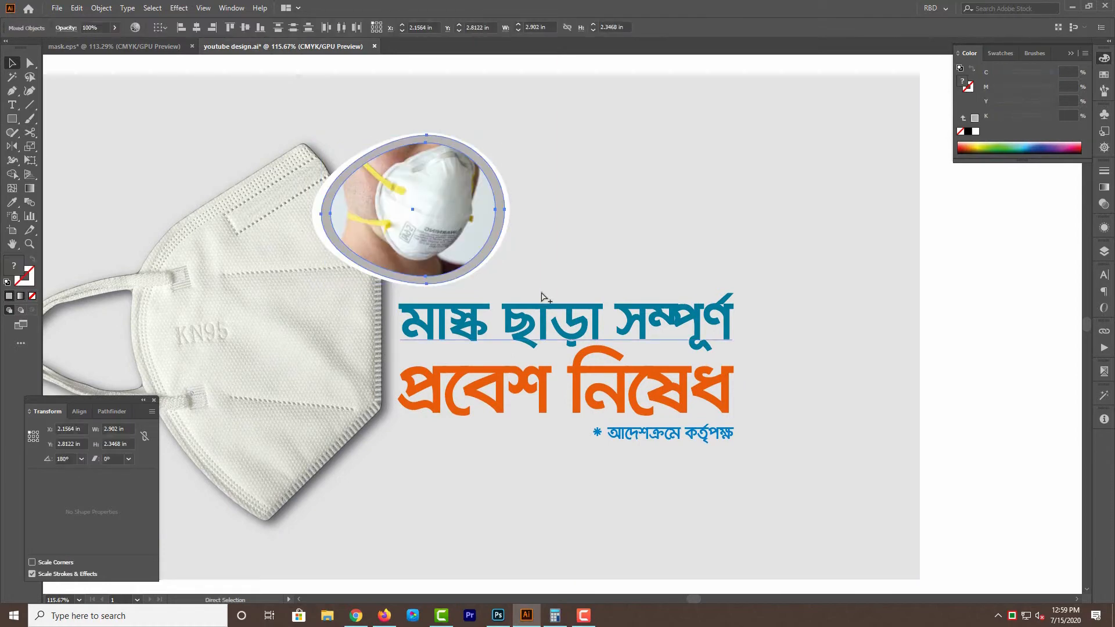
key(ctrl+g)
Hide the photo group to select the white outer egg beneath it, and show the group again.
key(ctrl+3)
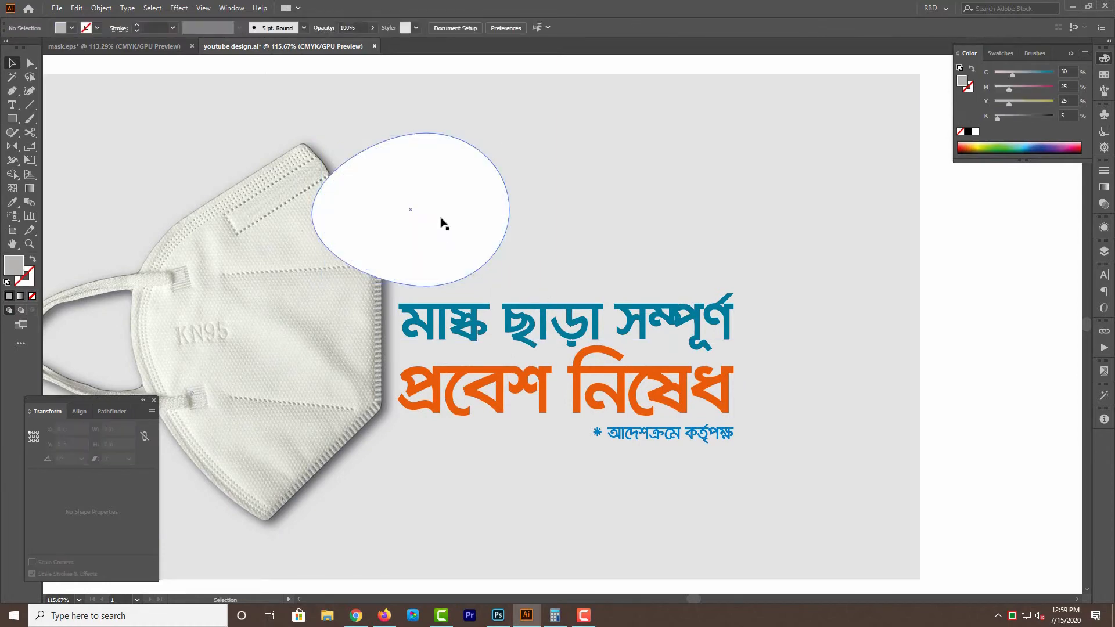
click(444, 223)
drag(444, 225, 503, 215)
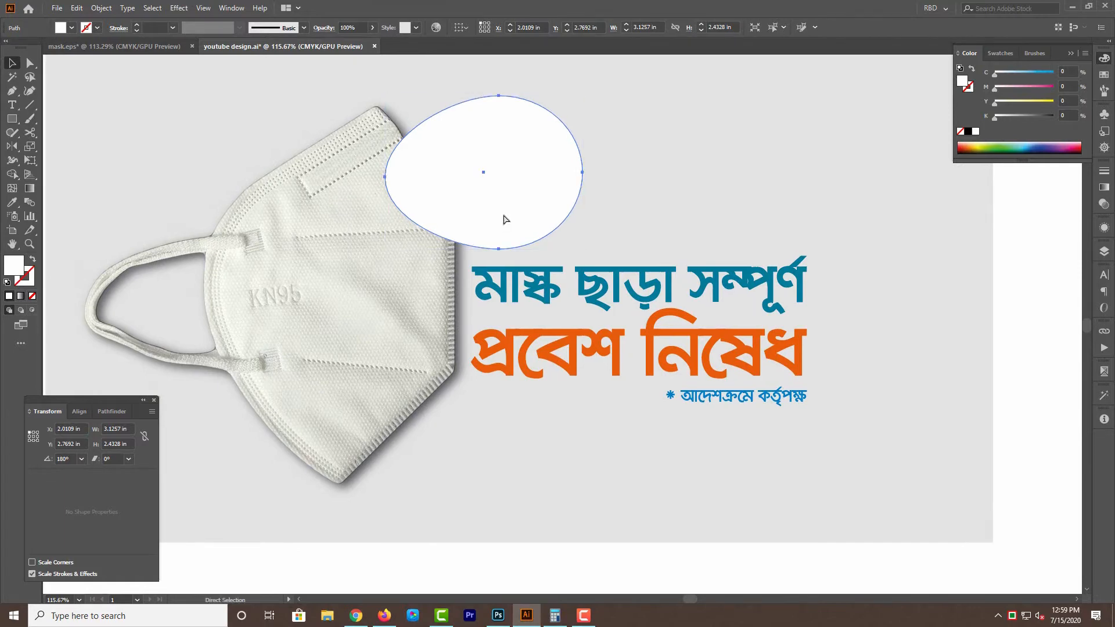
click(487, 250)
drag(568, 235, 489, 245)
click(968, 386)
key(ctrl+f)
drag(981, 393, 1007, 412)
click(1007, 412)
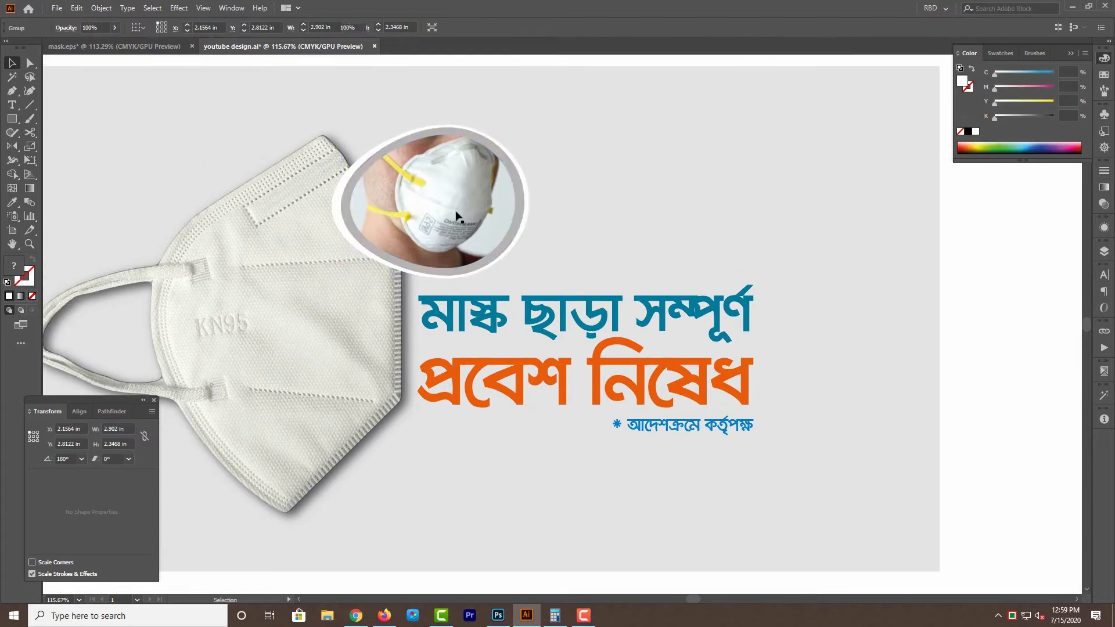
Ungroup the N95 photo and its gray egg.
click(455, 214)
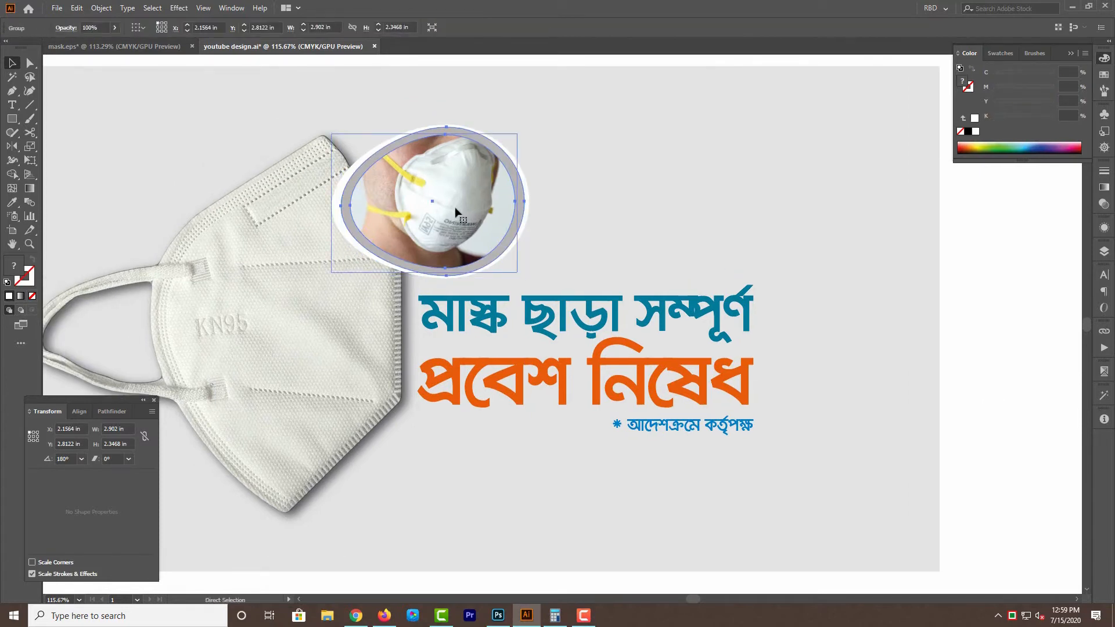
right_click(453, 201)
click(492, 299)
click(556, 241)
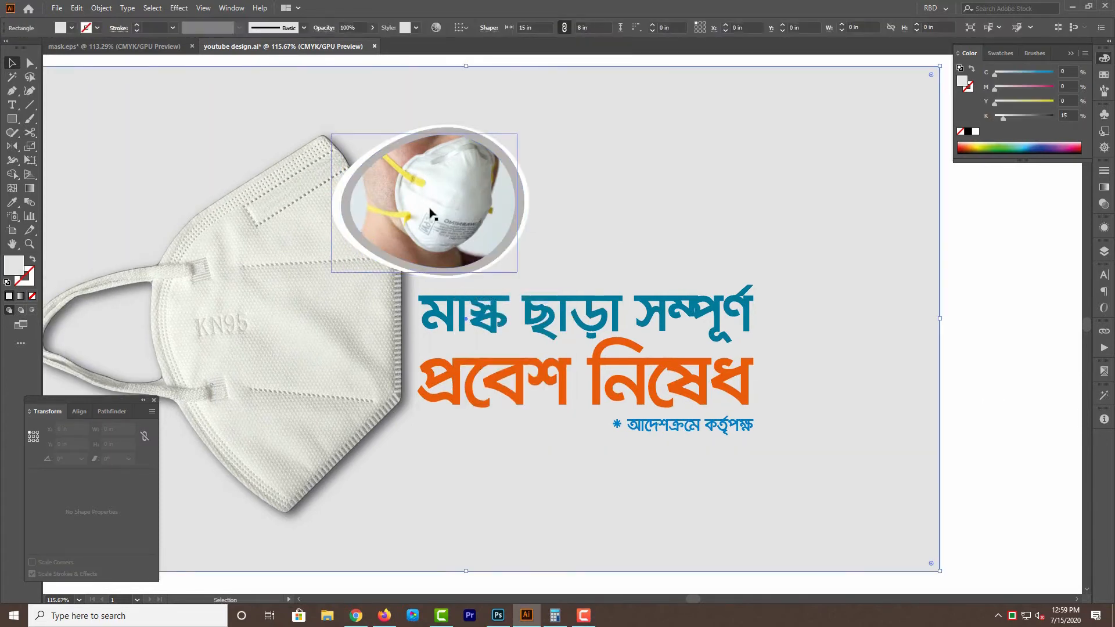
Hide the N95 photo and delete the white outer egg around the gray egg.
click(428, 210)
key(Delete)
click(457, 201)
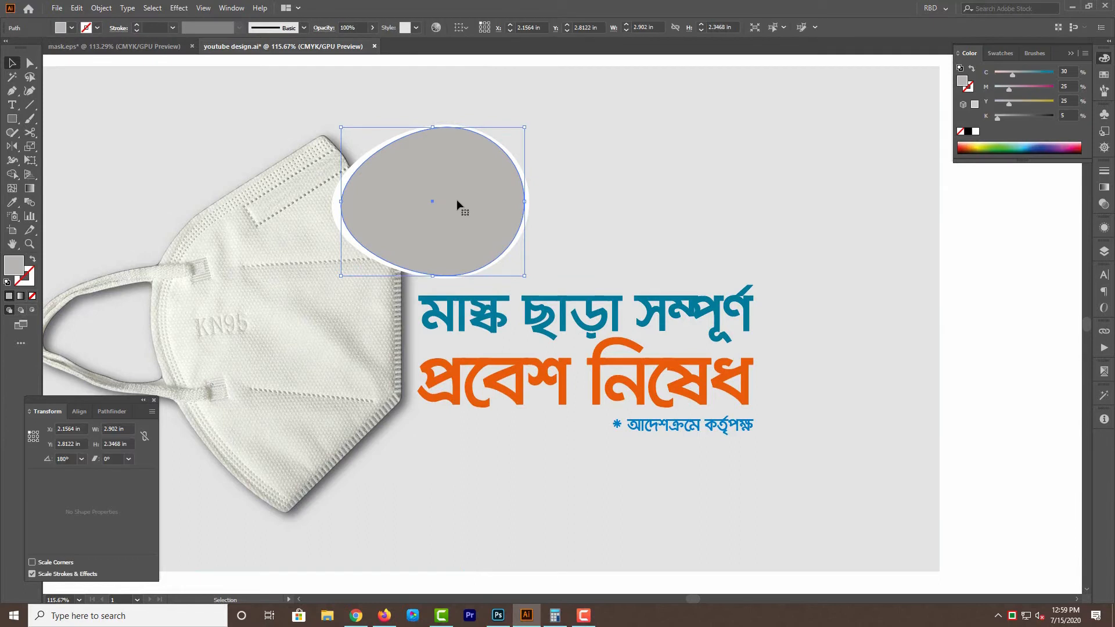
click(336, 188)
key(Delete)
Try moving the gray egg and the KN95 mask image aside, and undo both moves.
drag(422, 210, 492, 187)
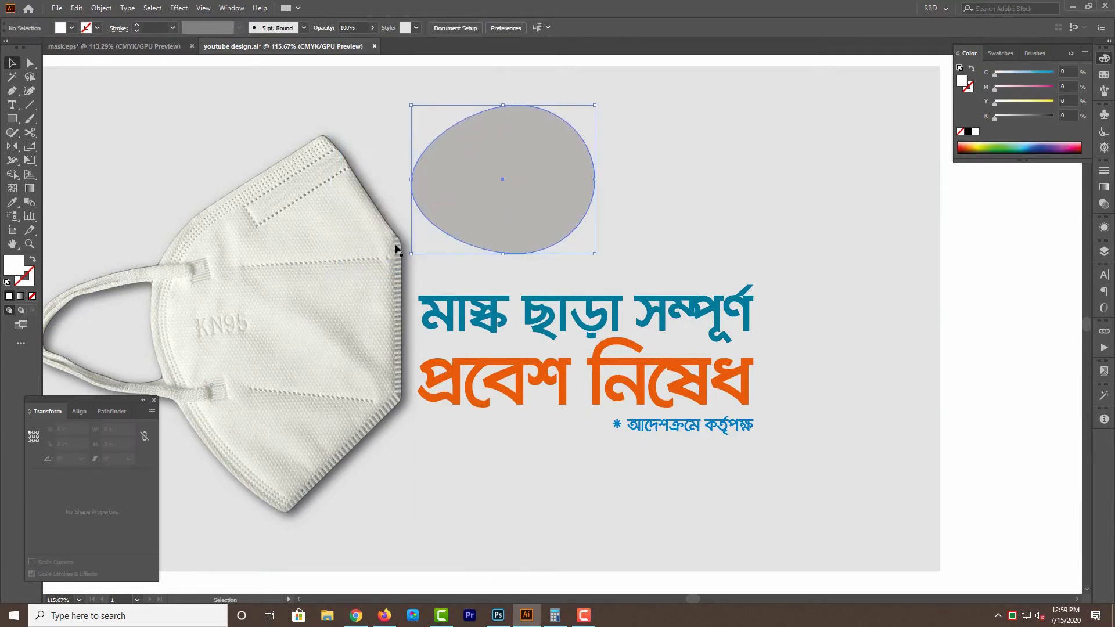
key(ctrl+z)
drag(483, 284, 618, 230)
click(435, 271)
drag(435, 267, 385, 301)
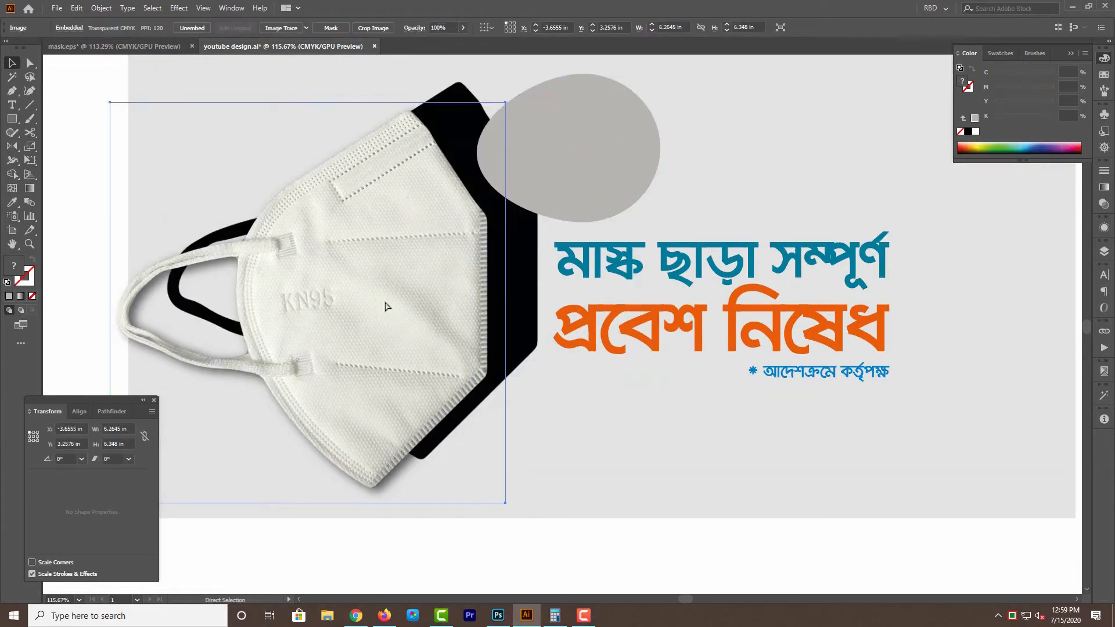
key(ctrl+z)
Show all hidden images and group the KN95 mask image with the gray-framed N95 photo.
key(Delete)
key(ctrl+z)
key(ctrl+z)
key(ctrl+z)
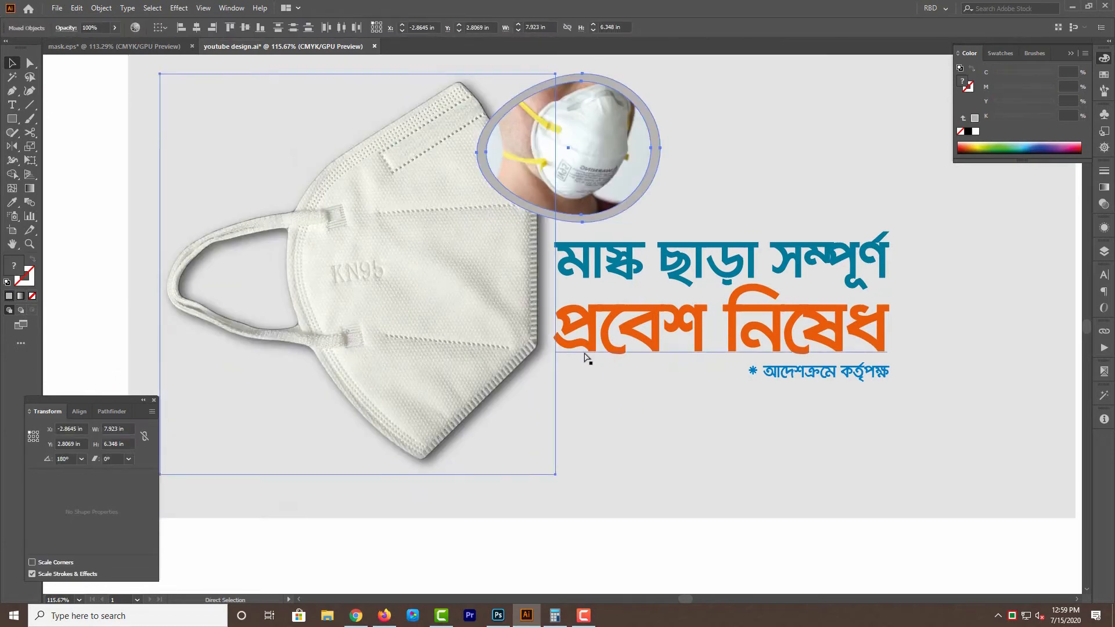
Lock the gray 15 × 8 in background rectangle.
key(ctrl+minus)
drag(615, 337, 209, 284)
ctrl+drag(449, 350, 541, 367)
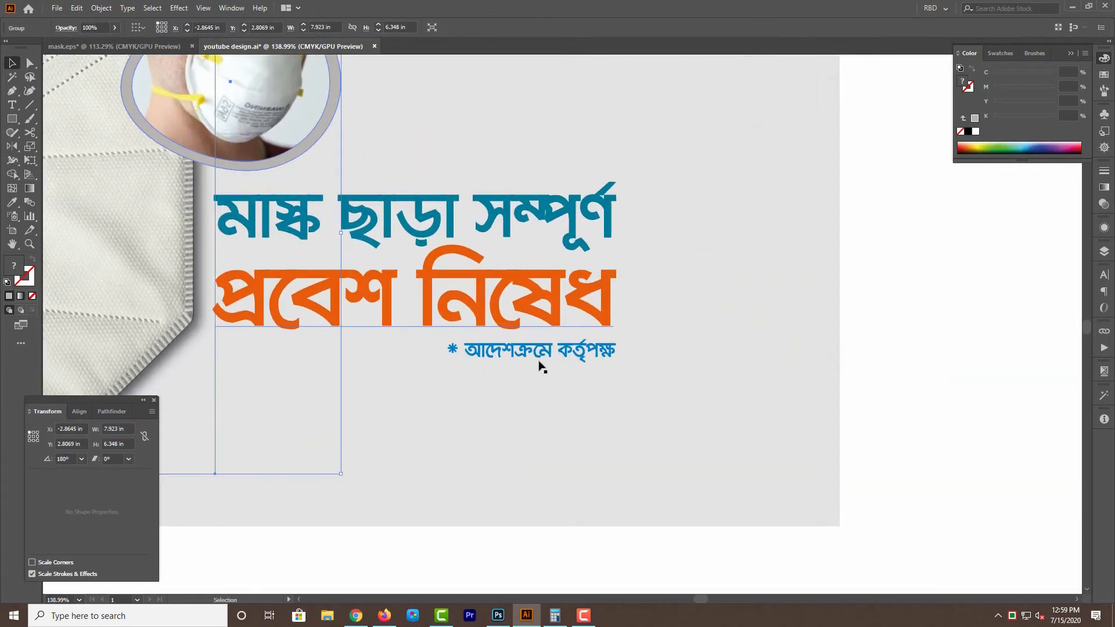
click(656, 256)
key(ctrl+2)
Scale the three text lines up together to about 5.98 × 2.83 in, keeping them beside the mask below the photo.
drag(670, 183, 492, 400)
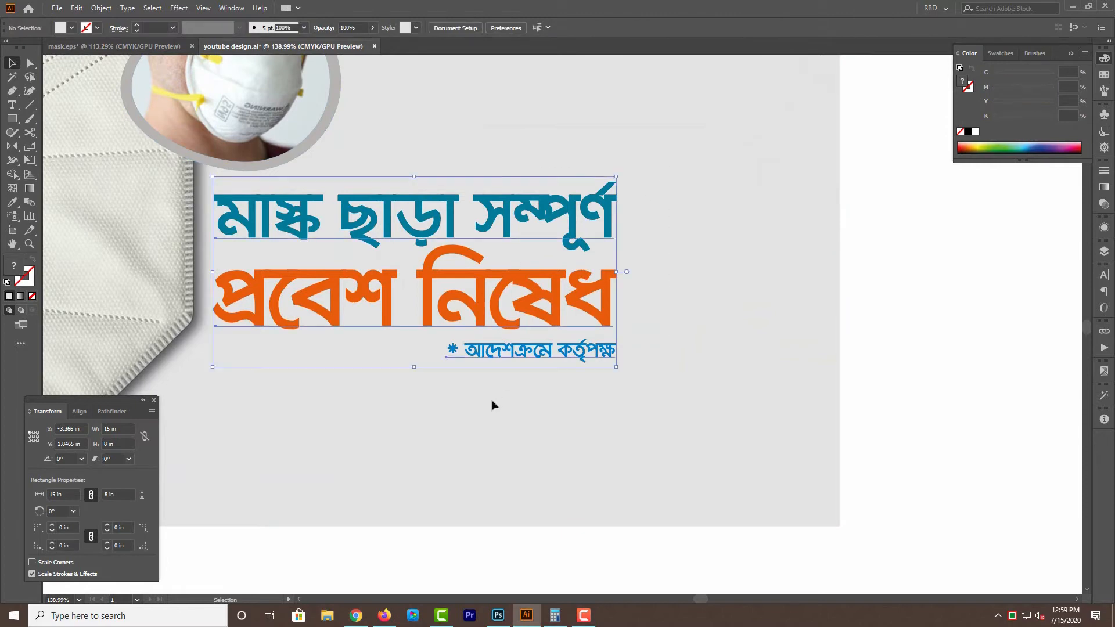
drag(478, 349, 531, 360)
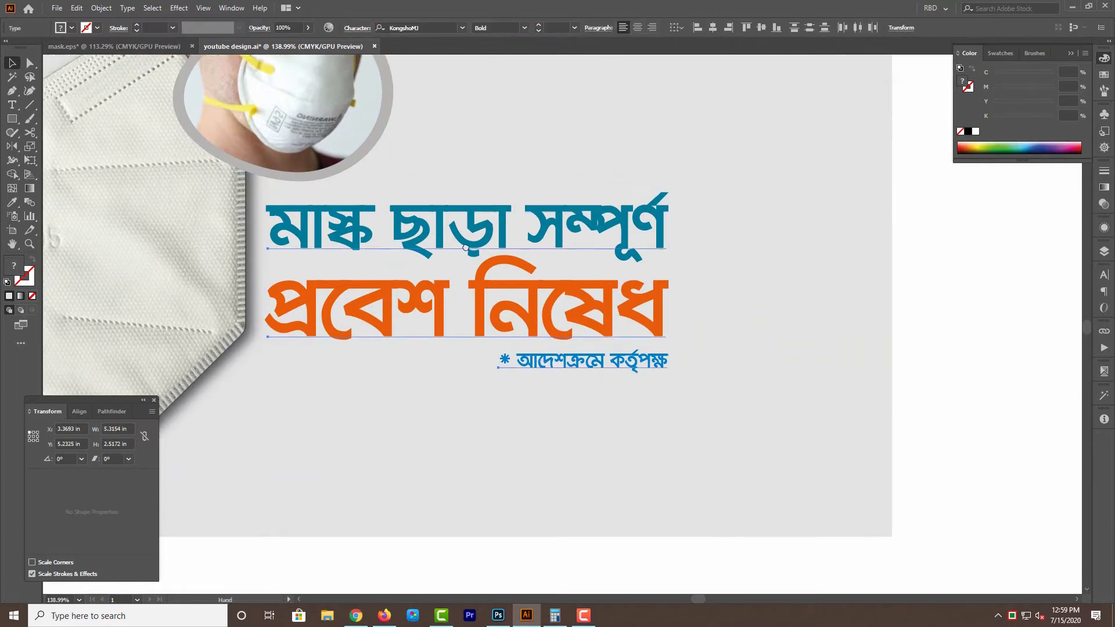
drag(466, 248, 583, 267)
mouse_move(385, 302)
mouse_down()
mouse_move(421, 299)
mouse_move(381, 301)
mouse_up()
drag(490, 229, 491, 220)
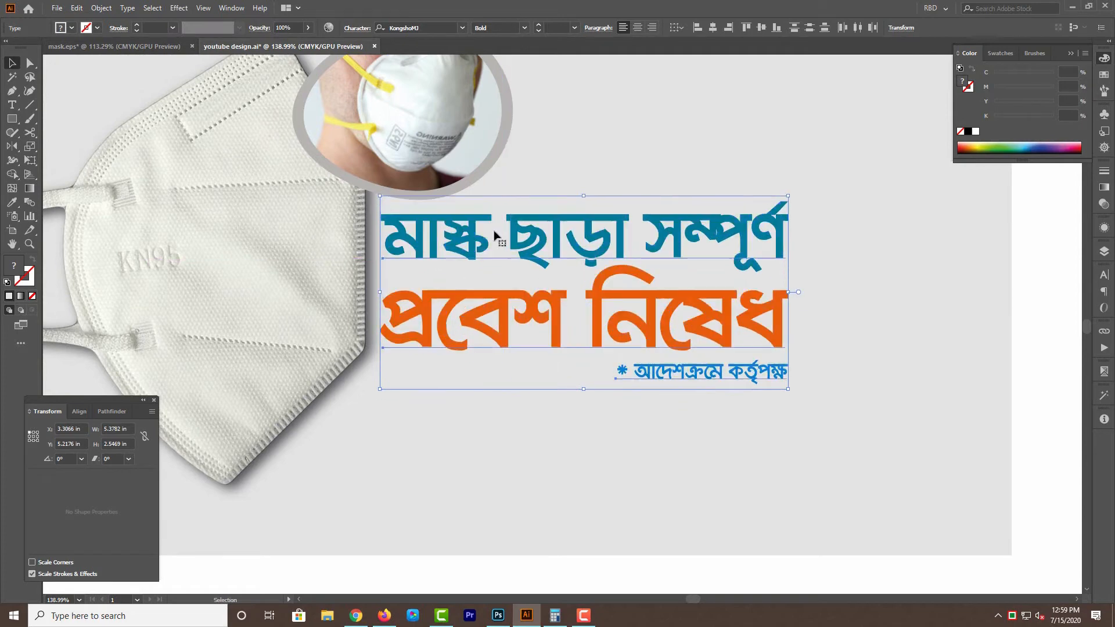
drag(769, 298, 803, 282)
drag(746, 237, 746, 243)
drag(796, 286, 779, 271)
drag(762, 233, 765, 234)
drag(791, 276, 800, 276)
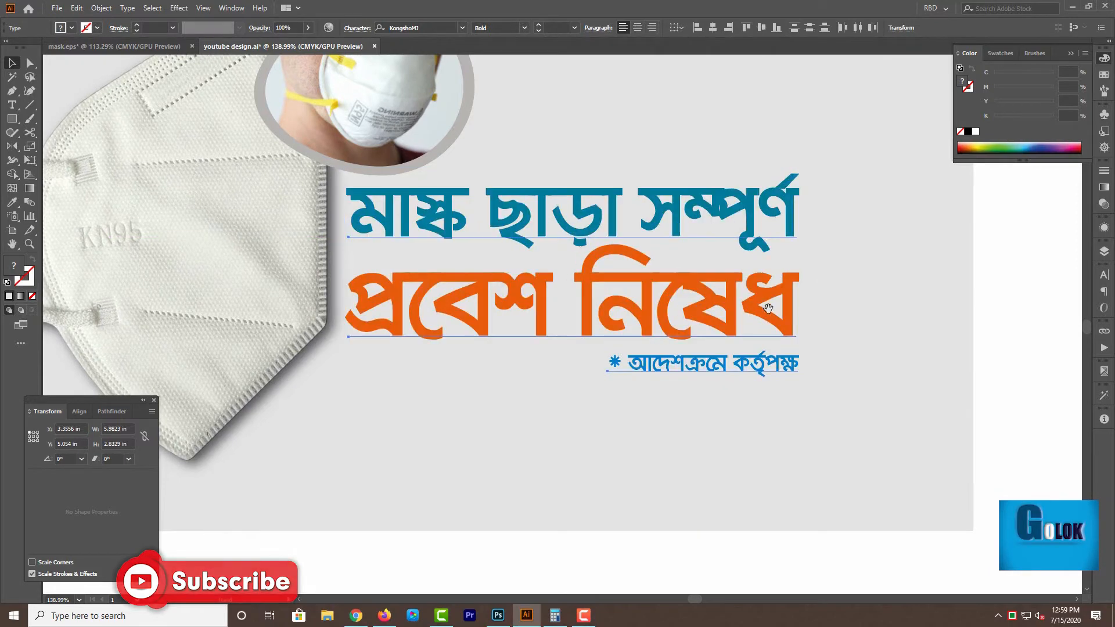
drag(880, 351, 918, 354)
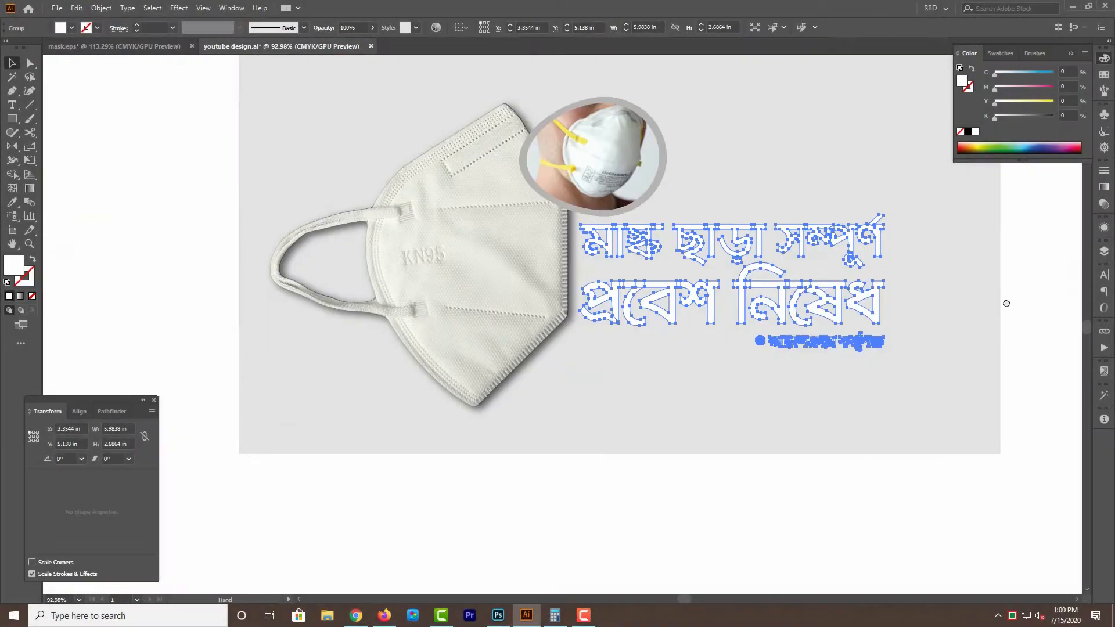
Make a white outlined copy of the three text lines and hide the coloured text, mask image and photo.
drag(1005, 301, 783, 375)
drag(489, 242, 384, 332)
key(Delete)
Fill the gray egg with the white sampled from the outlined text.
click(433, 308)
shift+click(539, 248)
key(n)
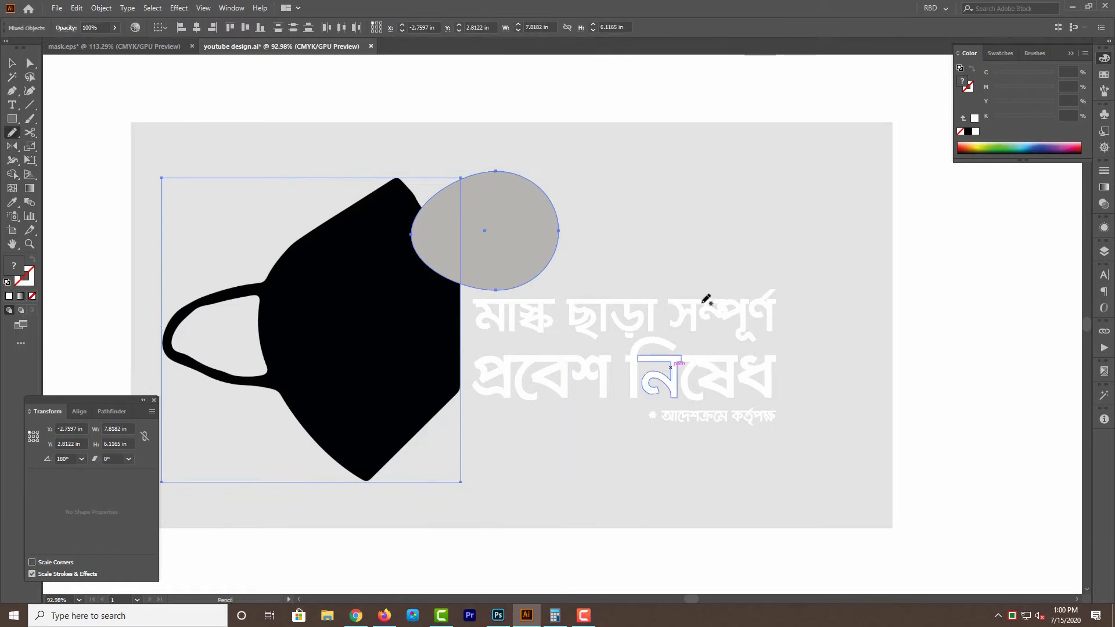
click(13, 202)
click(633, 357)
key(v)
click(633, 250)
drag(557, 313, 603, 319)
Image-trace the black mask silhouette and expand the tracing into vector shapes.
click(375, 294)
click(281, 27)
click(360, 28)
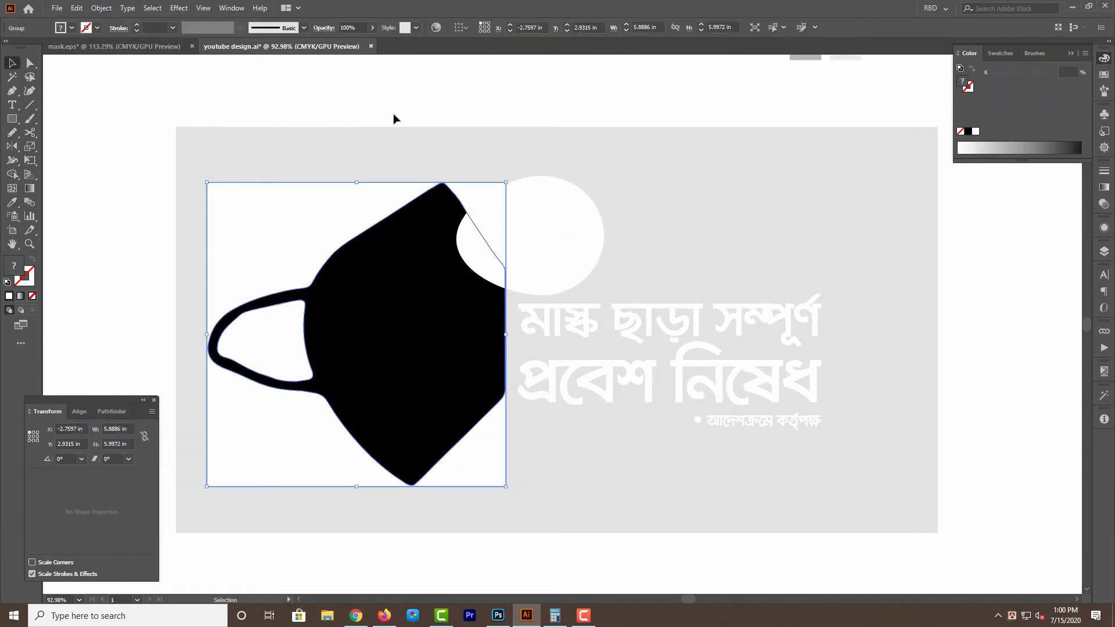
click(457, 104)
Delete the traced white backdrop around the mask silhouette and fill the silhouette with the egg's white.
key(a)
click(286, 227)
key(Delete)
click(395, 267)
key(i)
click(537, 218)
key(v)
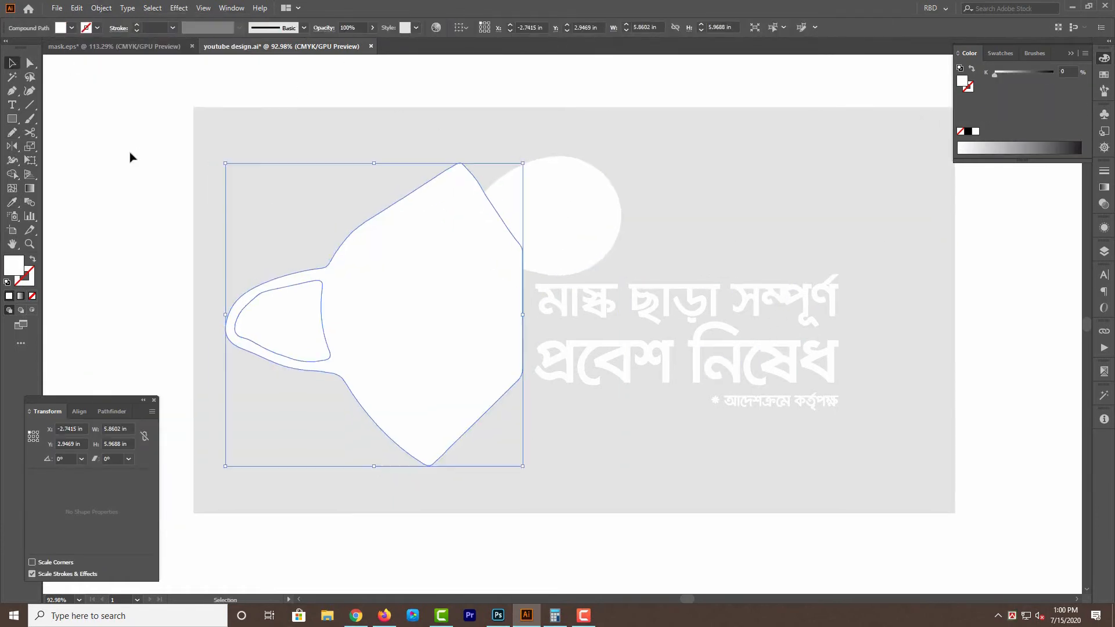
Group the white mask silhouette, egg and text copy, and place the group behind the coloured artwork.
shift+click(571, 223)
shift+click(691, 306)
key(ctrl+g)
key(ctrl+shift+[)
click(946, 446)
drag(695, 330, 673, 331)
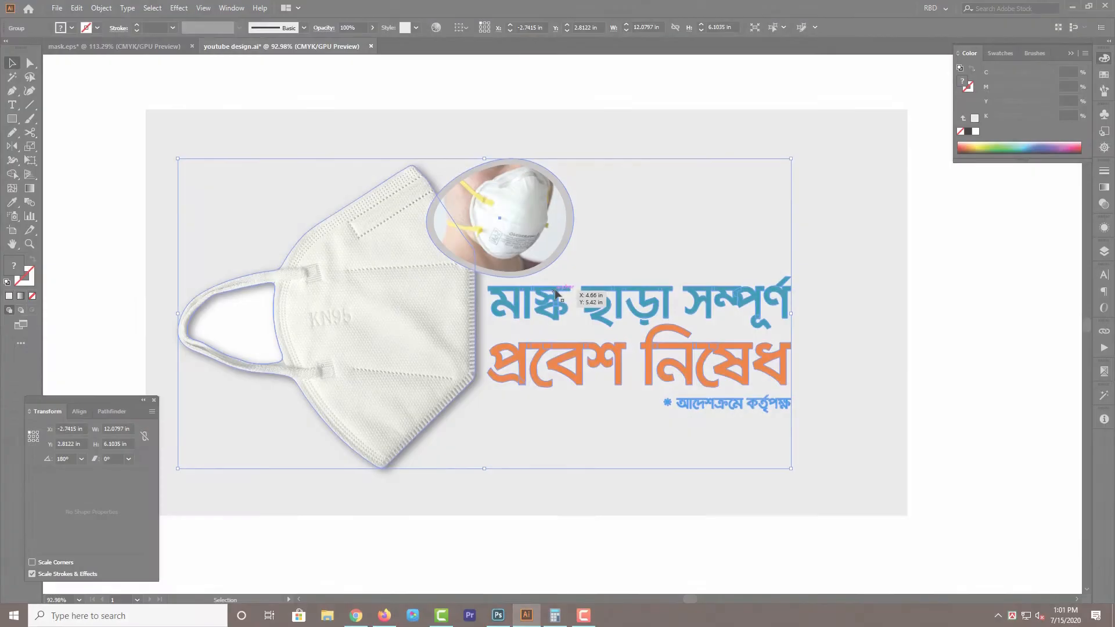
Offset the paths of the white silhouette group by 0.3 in with round joins.
mouse_move(575, 356)
mouse_down()
mouse_move(557, 445)
mouse_move(575, 356)
mouse_up()
key(alt+o)
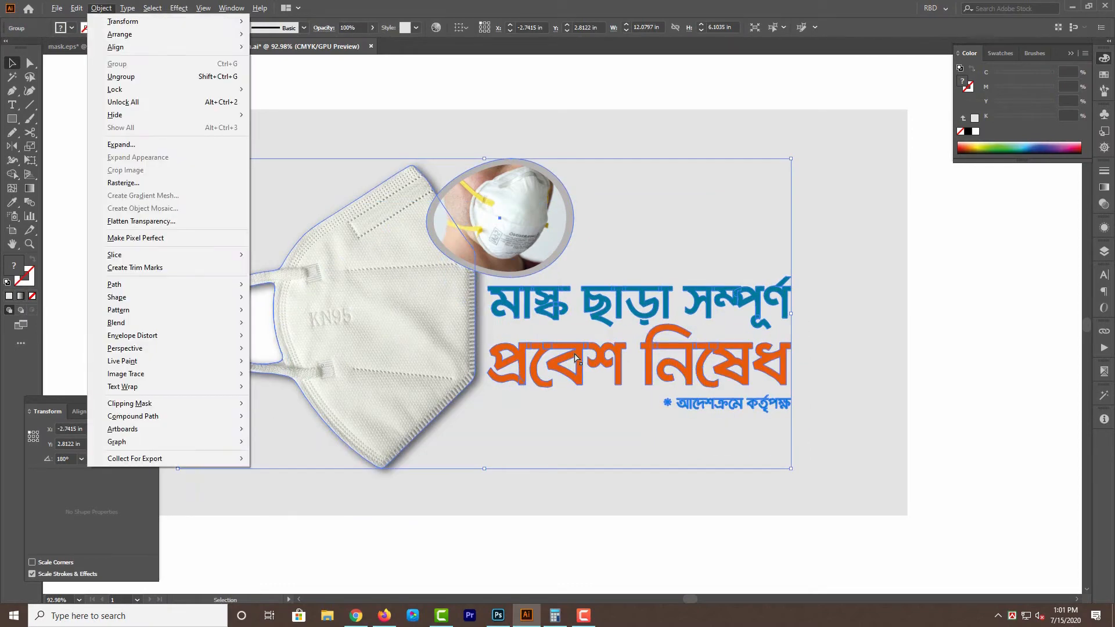
key(Right)
key(Down)
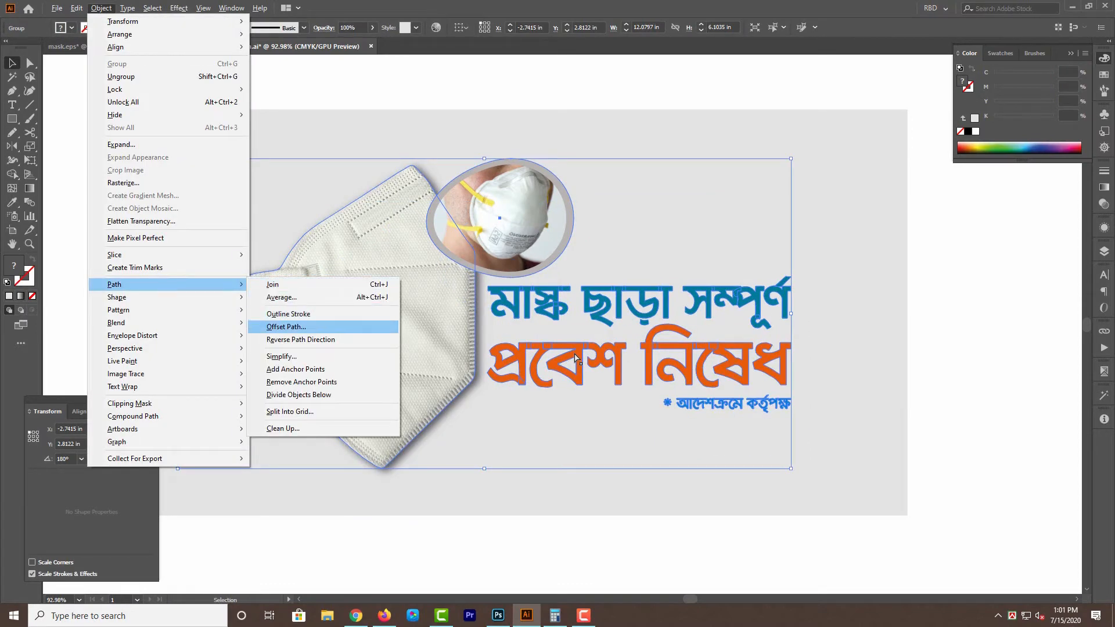
key(Return)
click(904, 277)
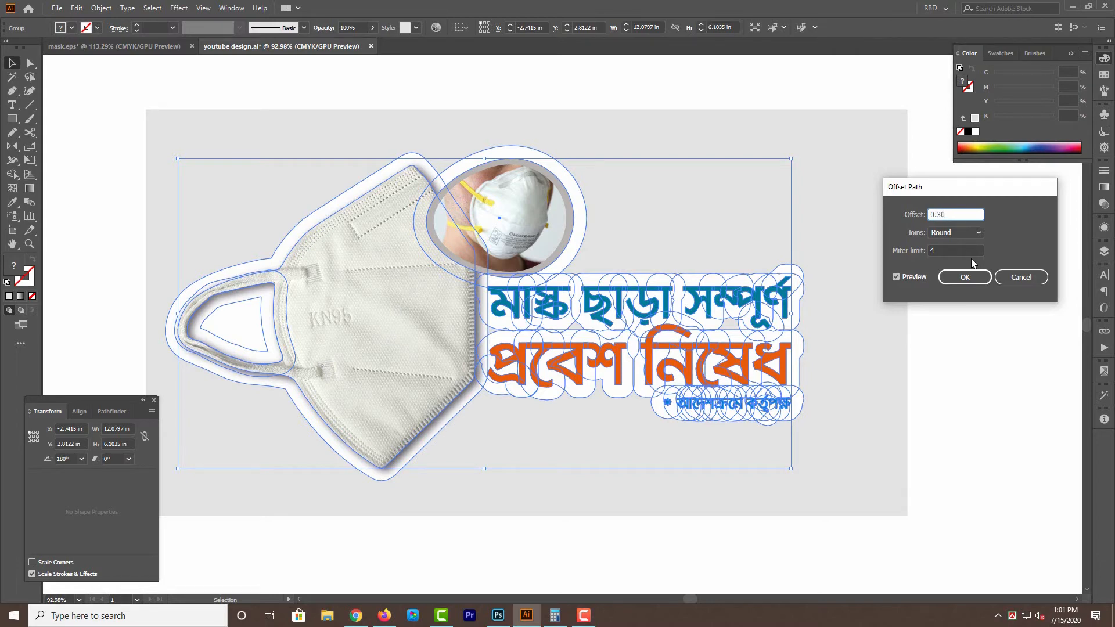
key(Tab)
click(952, 234)
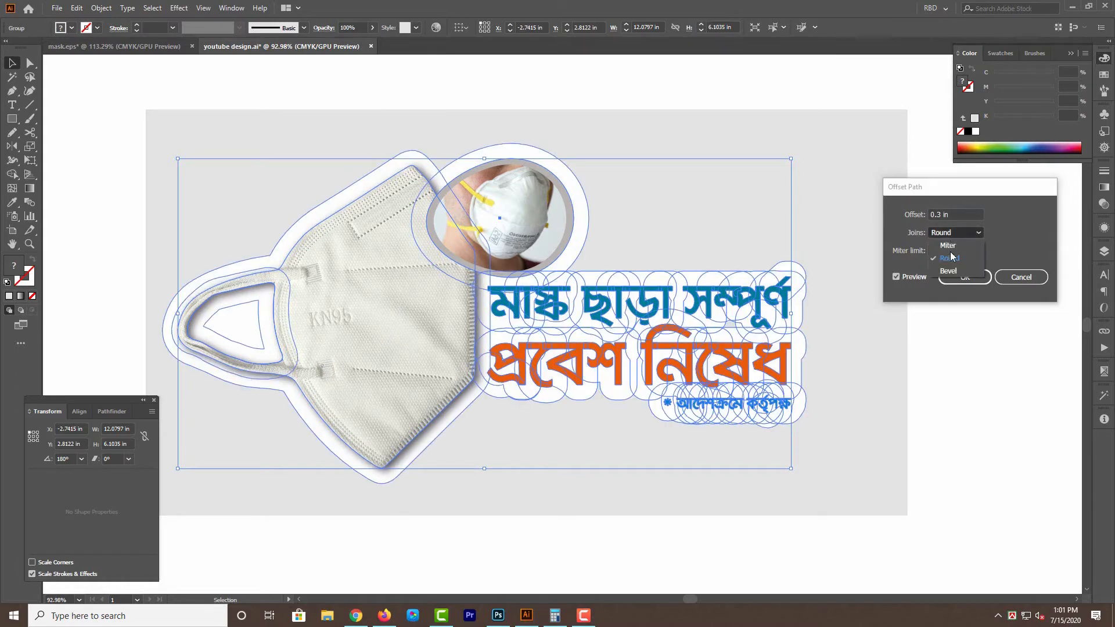
click(964, 277)
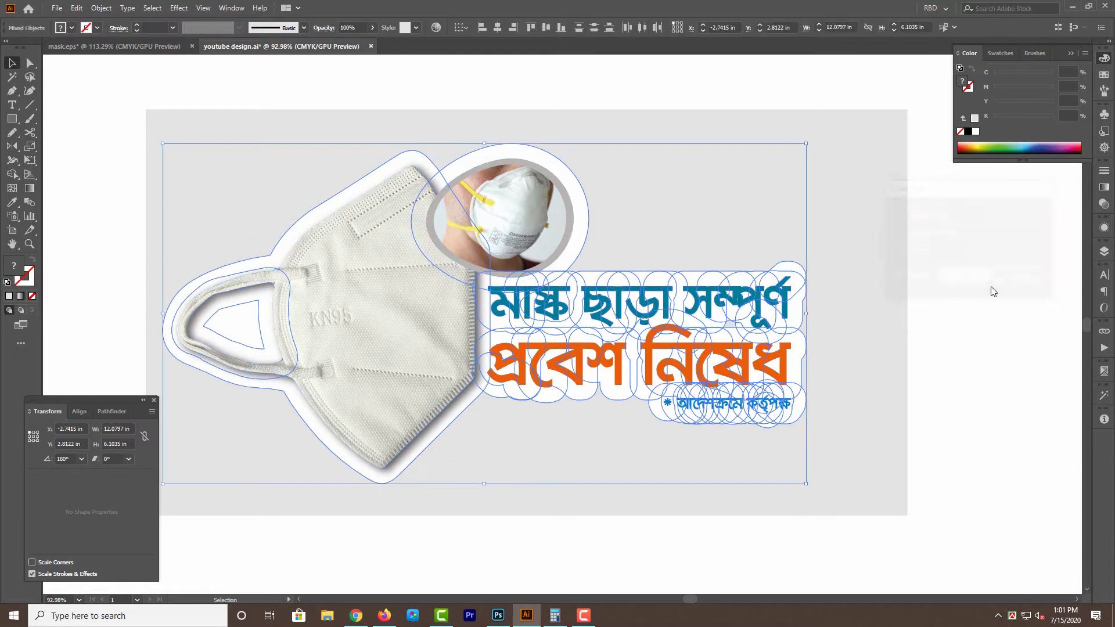
Unlock all objects and select the group holding the coloured mask, photo and text.
click(993, 371)
drag(991, 372, 1014, 374)
key(ctrl+alt+2)
click(1000, 376)
click(489, 200)
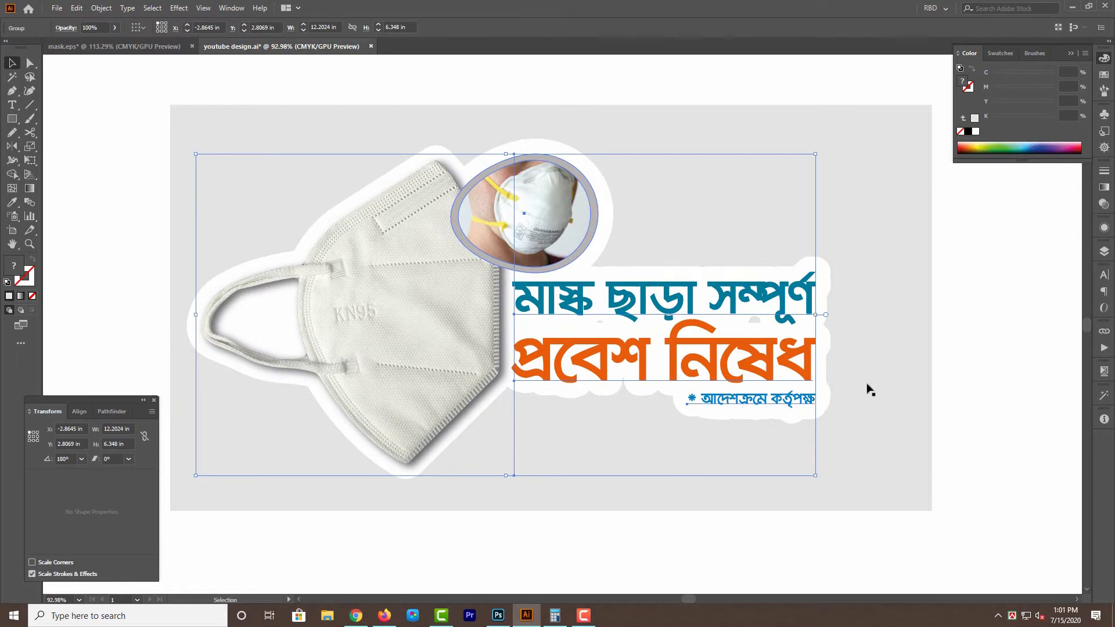
click(1034, 367)
click(517, 307)
scroll(471, 224, up, 5)
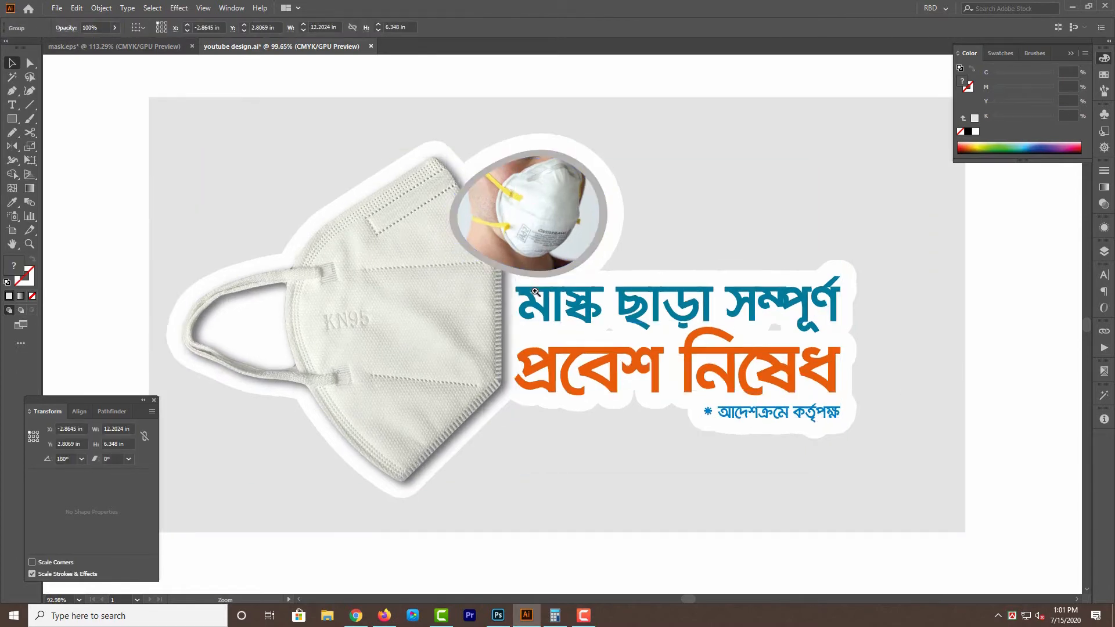
Ungroup the coloured artwork twice to separate the text, mask and egg-framed photo, and select the egg-framed photo.
click(615, 124)
click(541, 292)
right_click(541, 291)
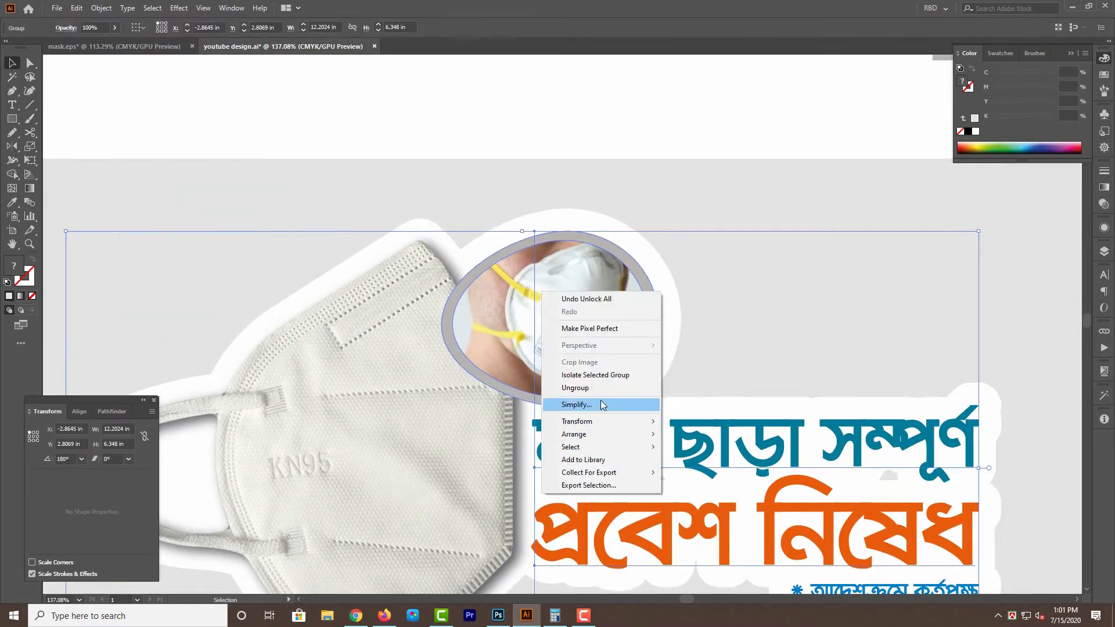
click(600, 389)
click(600, 203)
click(575, 325)
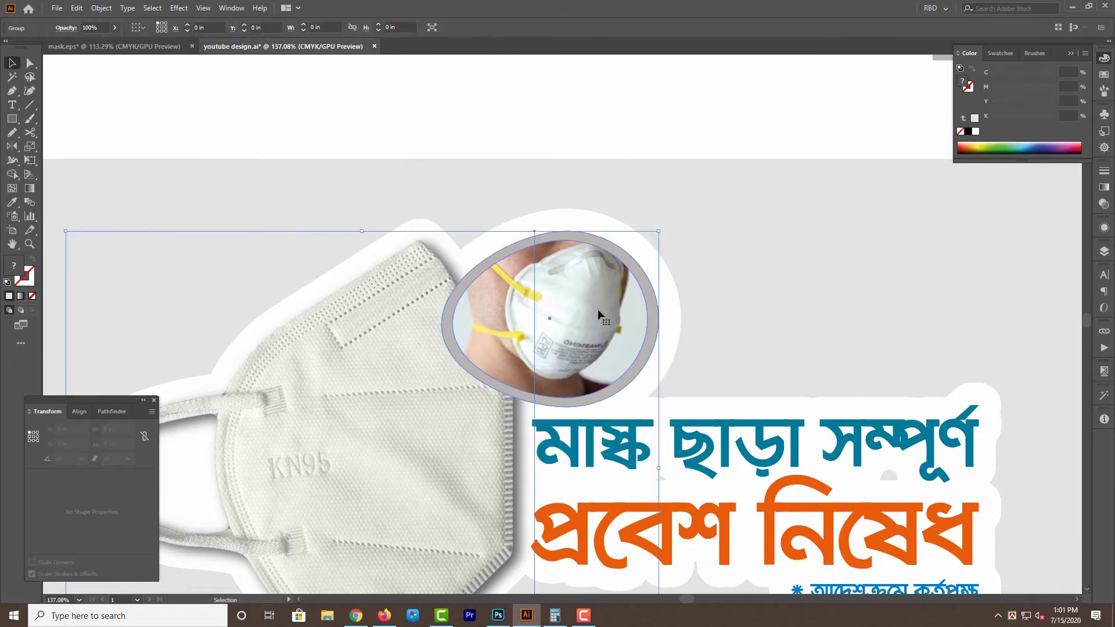
right_click(552, 297)
click(597, 390)
click(650, 118)
click(587, 274)
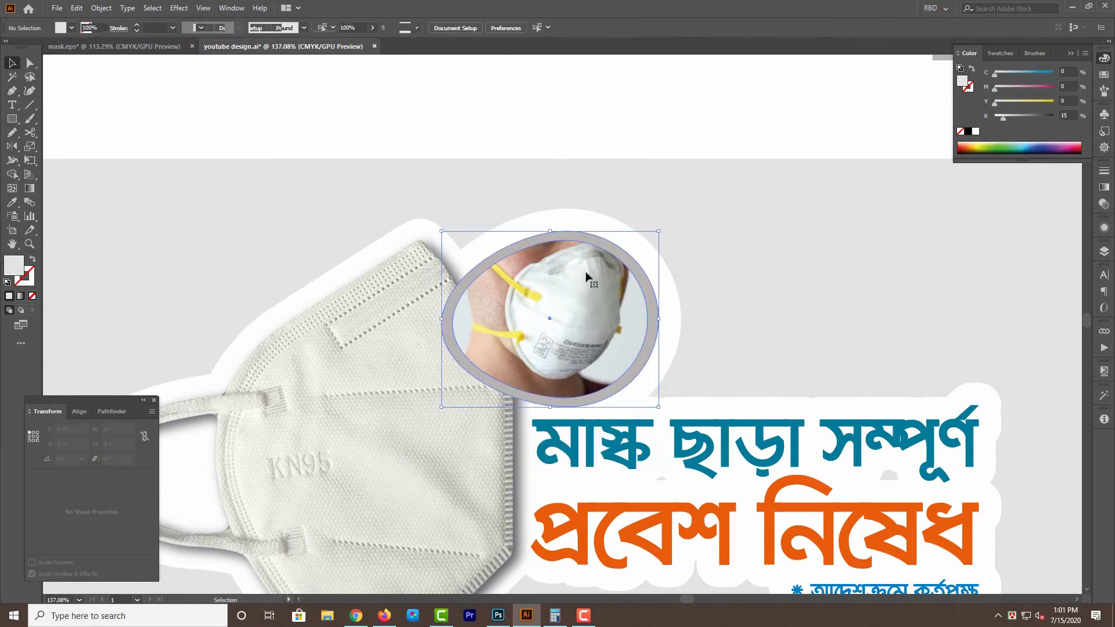
key(Delete)
click(569, 271)
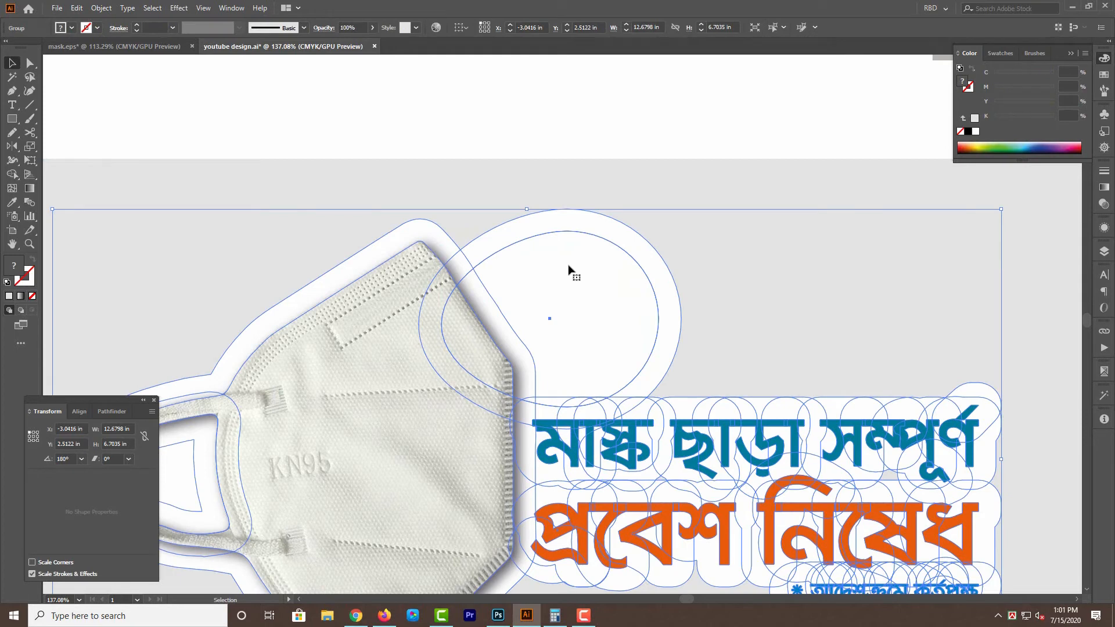
key(a)
key(Delete)
key(v)
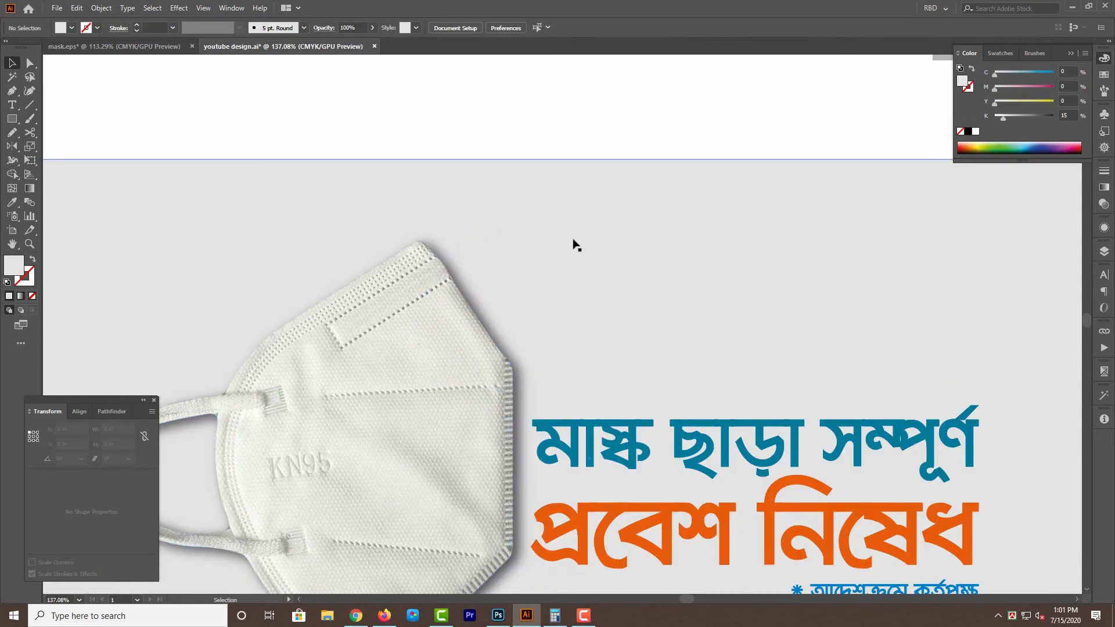
key(ctrl+y)
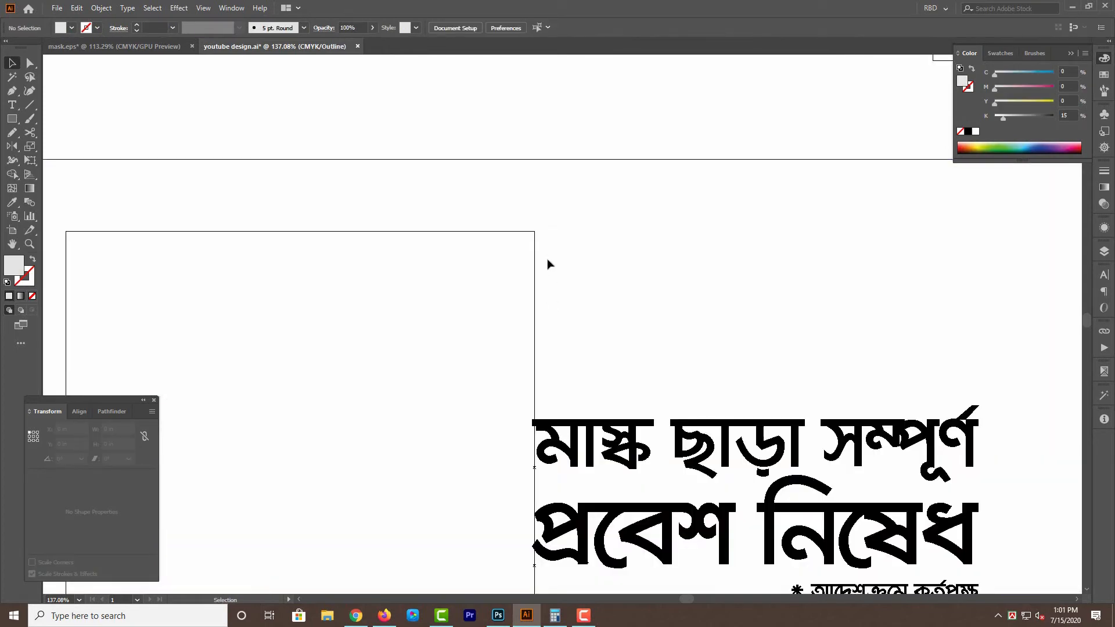
key(ctrl+y)
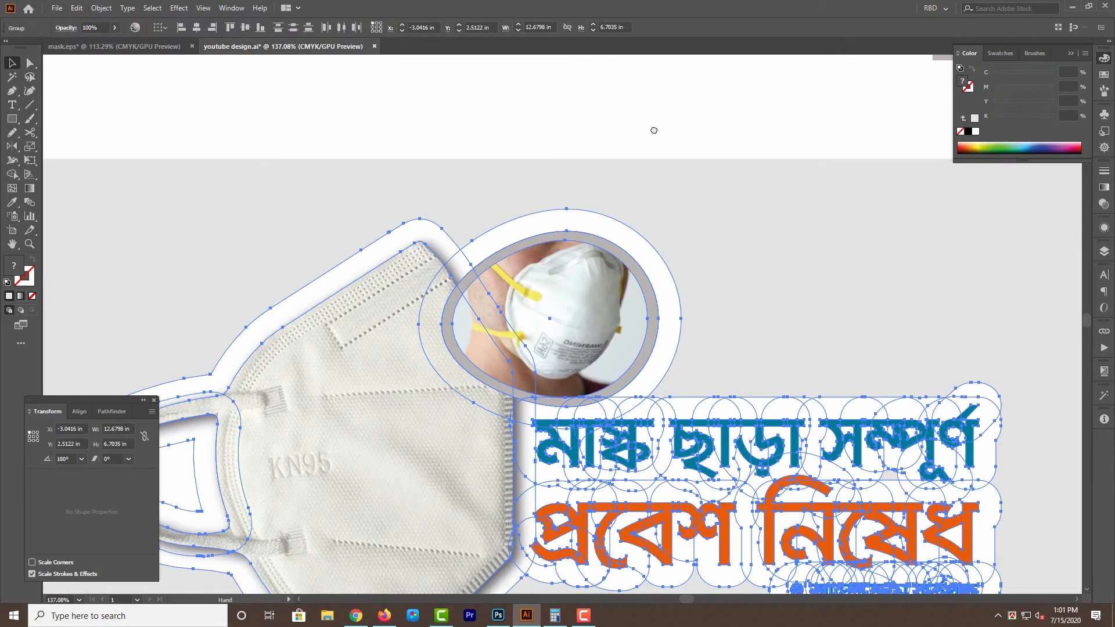
mouse_move(651, 129)
mouse_down()
mouse_move(671, 144)
mouse_move(682, 92)
mouse_up()
click(591, 237)
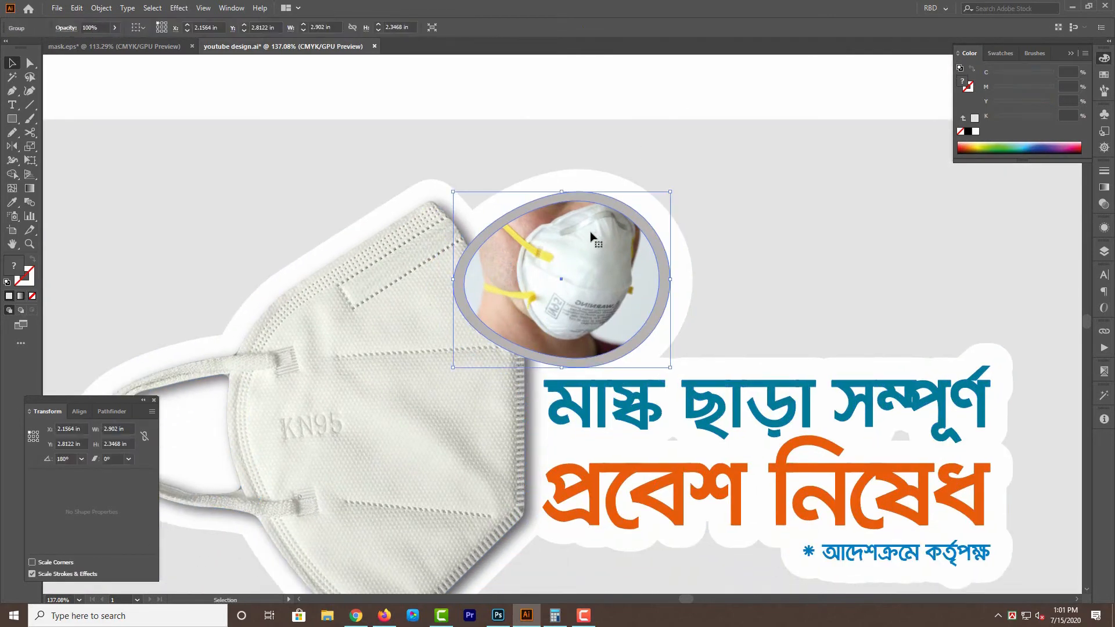
drag(591, 237, 615, 256)
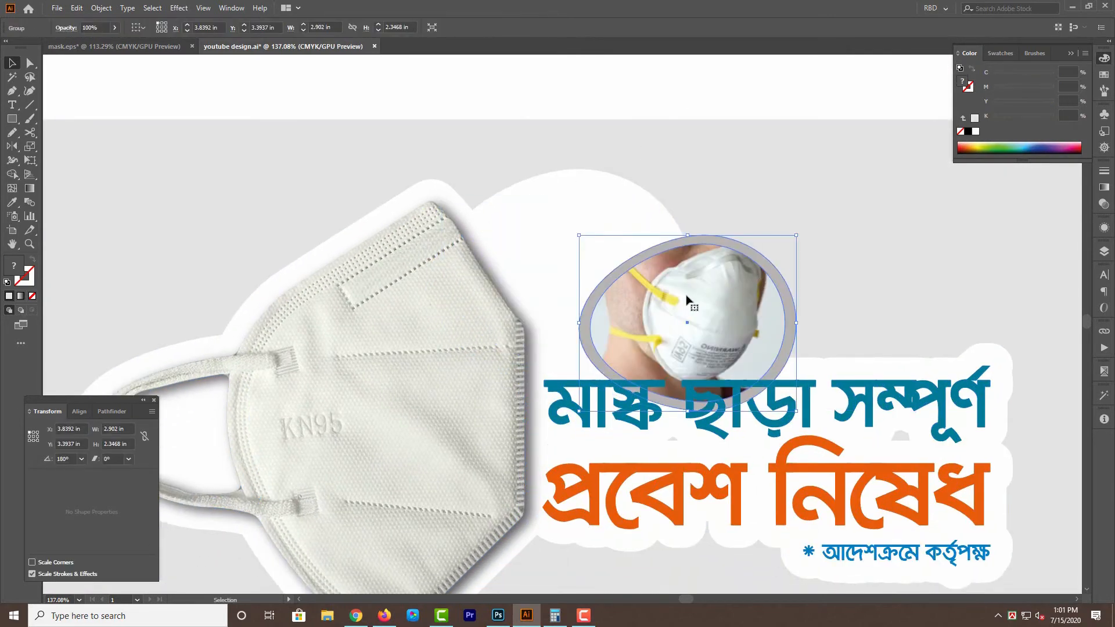
key(ctrl+z)
Ungroup the egg-framed mask photo from its gray border shape.
right_click(599, 260)
click(640, 355)
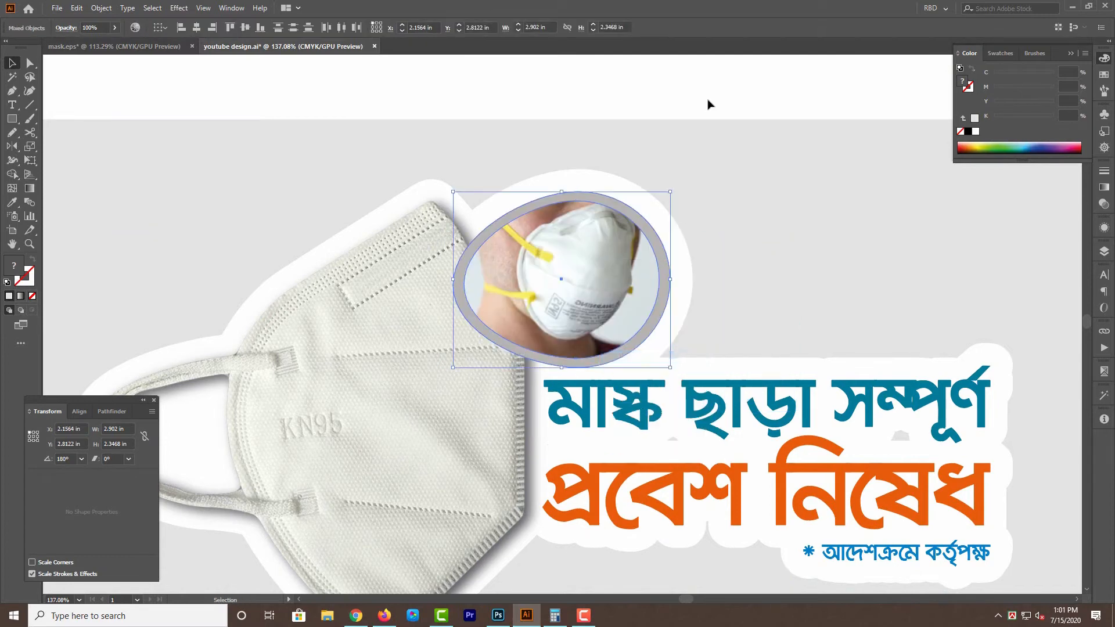
click(601, 267)
key(Delete)
click(584, 266)
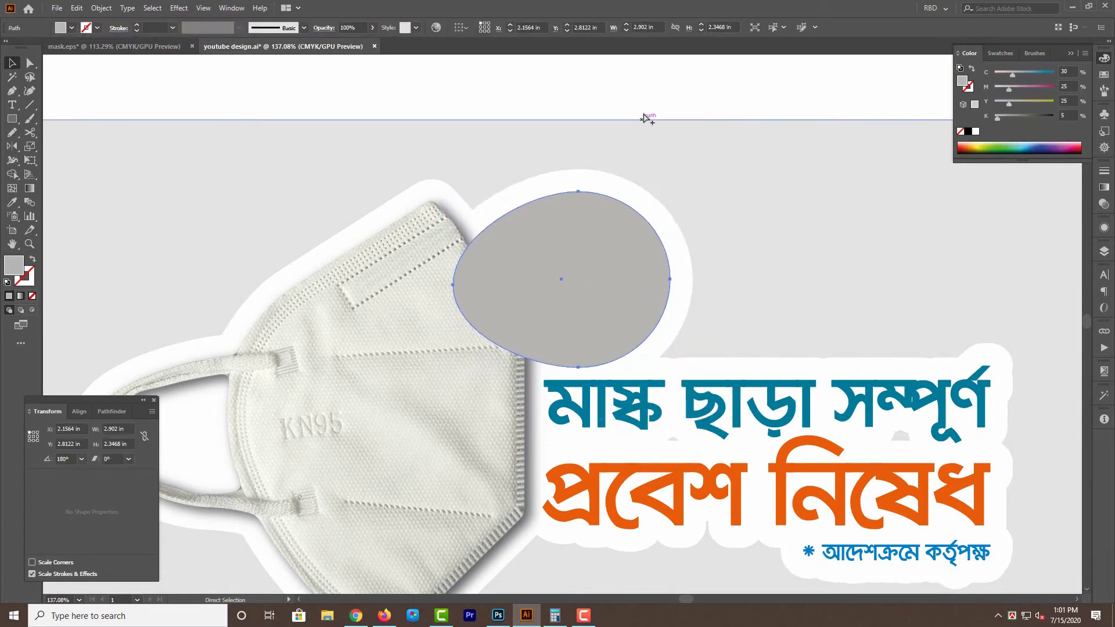
key(ctrl+z)
key(ctrl+z)
click(681, 90)
drag(713, 117, 697, 118)
click(588, 265)
key(Delete)
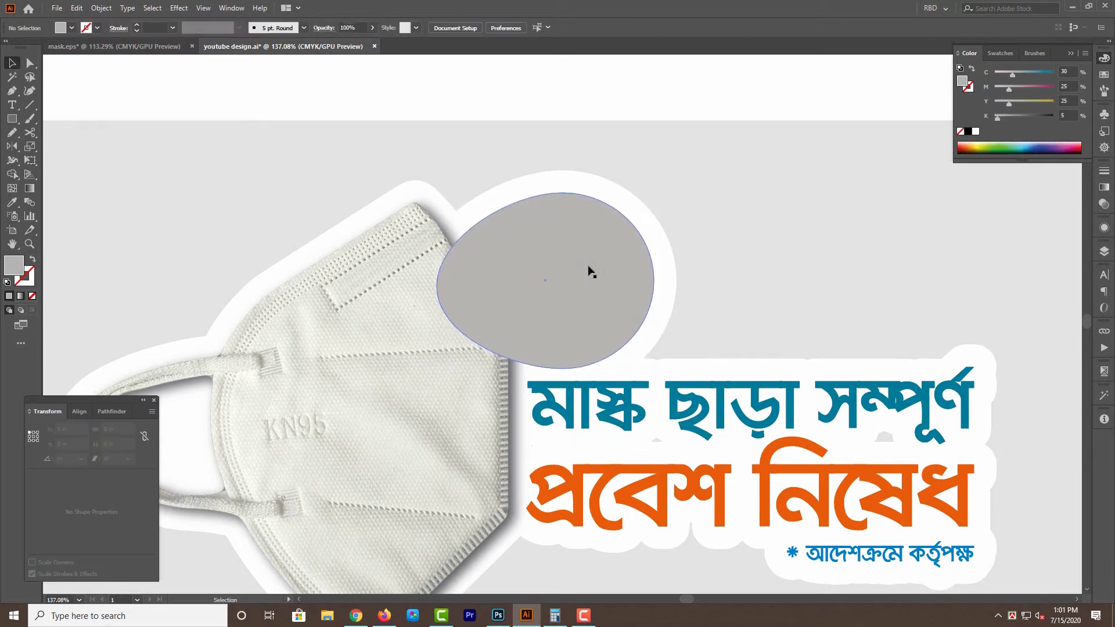
key(ctrl+z)
Enlarge a copy of the gray egg behind the photo to about 3.09 × 2.54 in and fill it white.
click(442, 299)
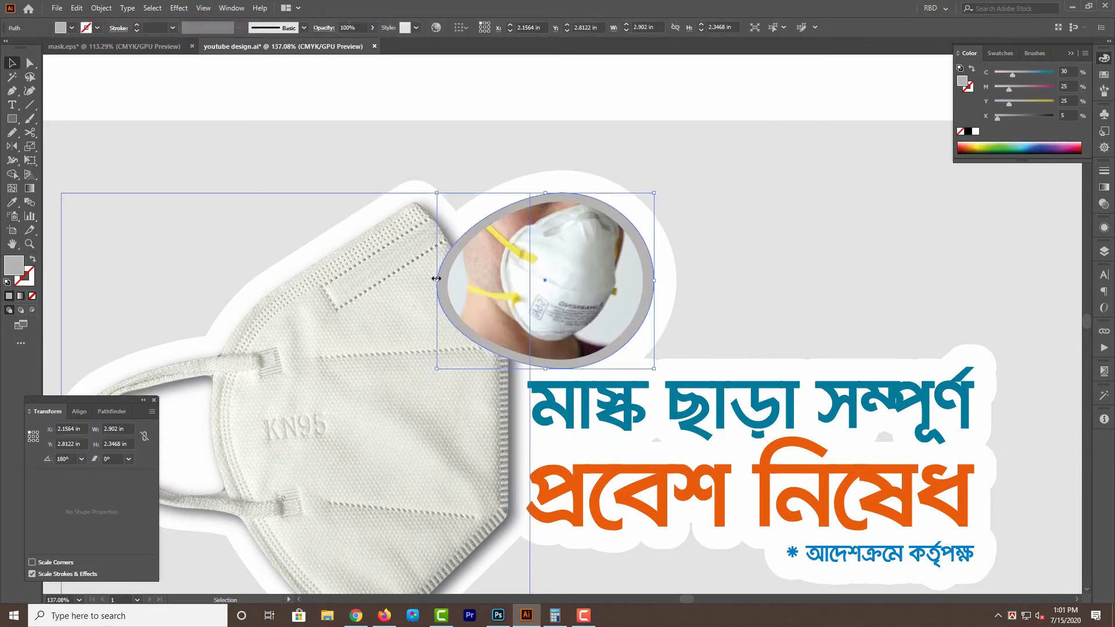
drag(437, 280, 427, 280)
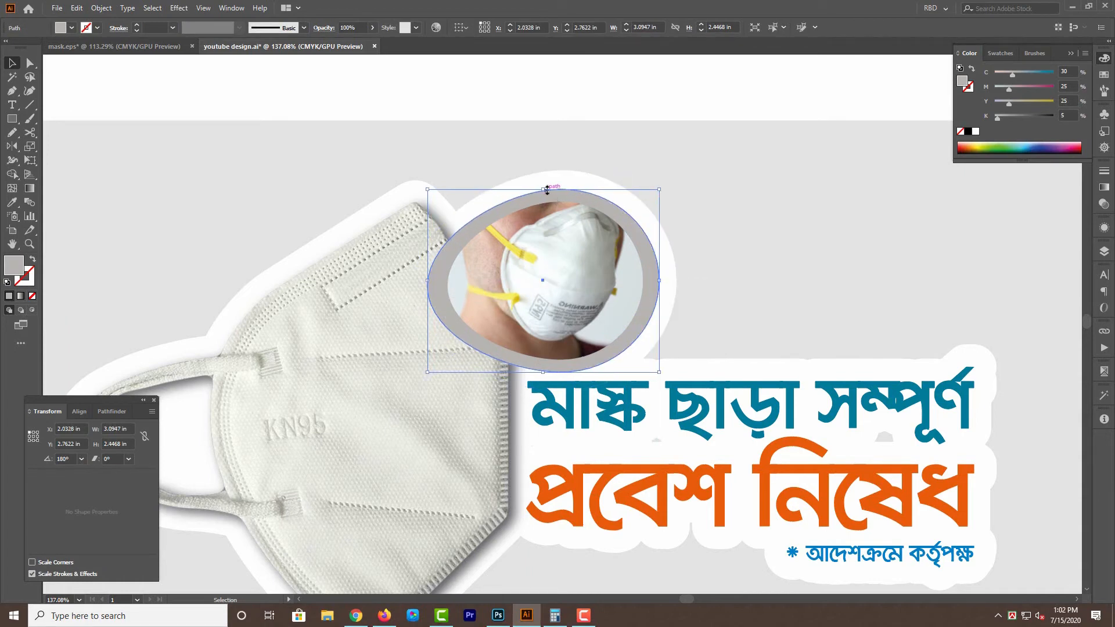
drag(545, 188, 545, 186)
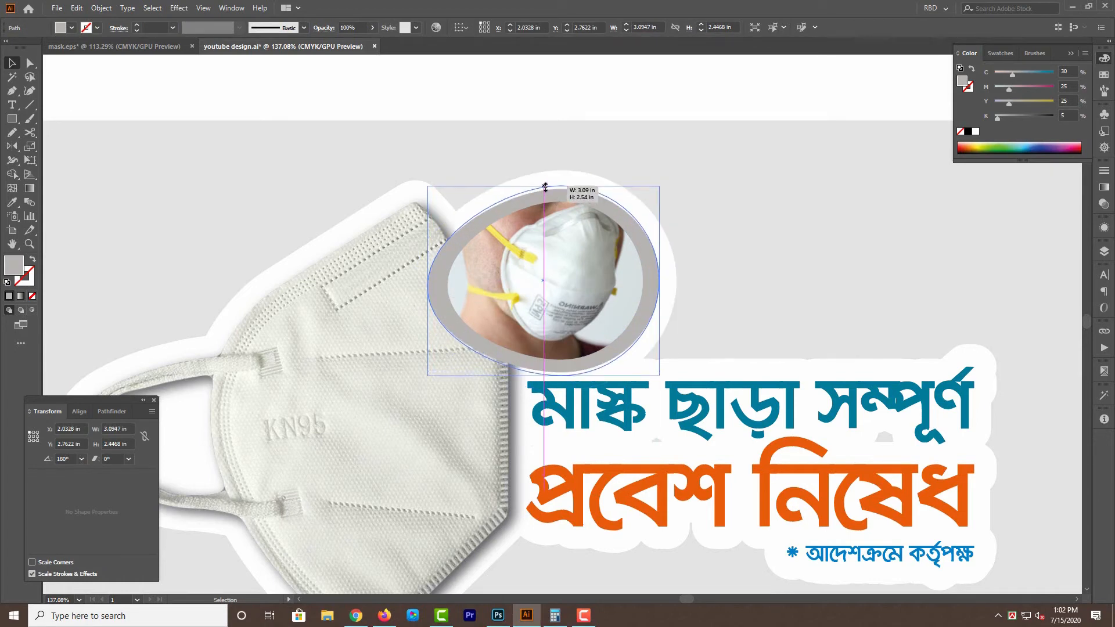
click(976, 132)
click(751, 92)
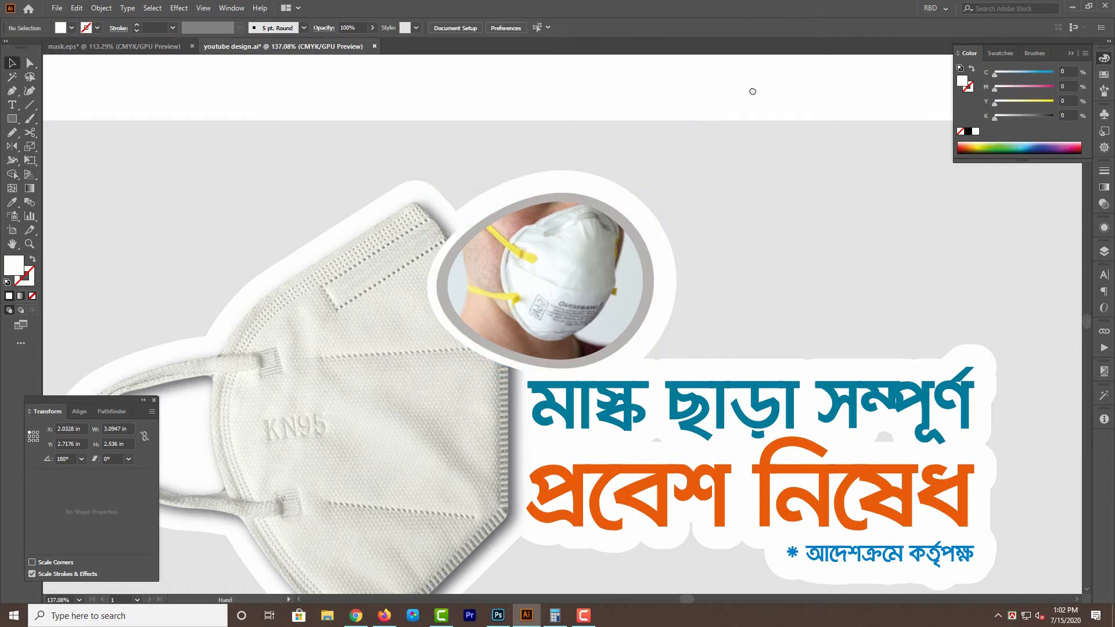
Resize the white egg behind the photo to about 3.13 × 2.59 in for an even white ring.
scroll(464, 328, up, 2)
click(471, 333)
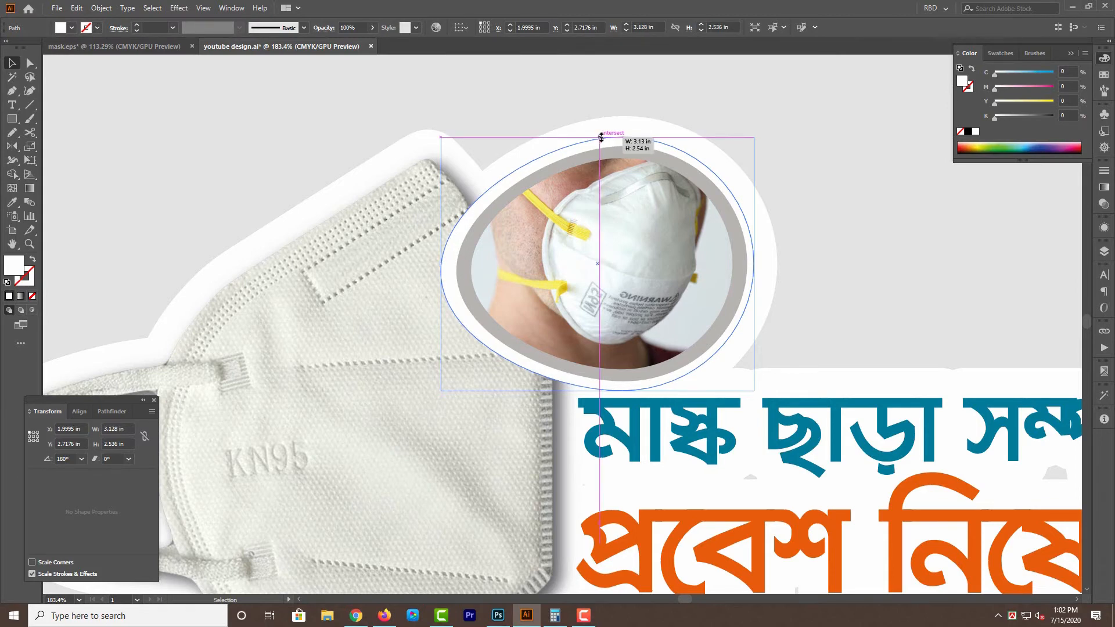
drag(602, 136, 601, 134)
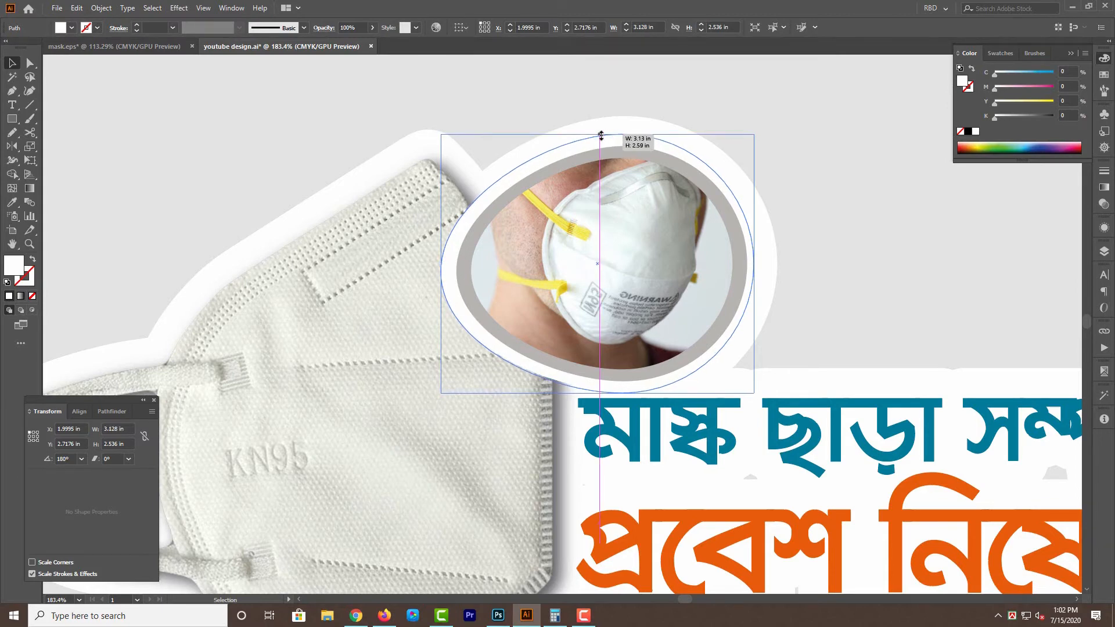
drag(707, 279, 656, 284)
click(744, 99)
drag(764, 106, 757, 85)
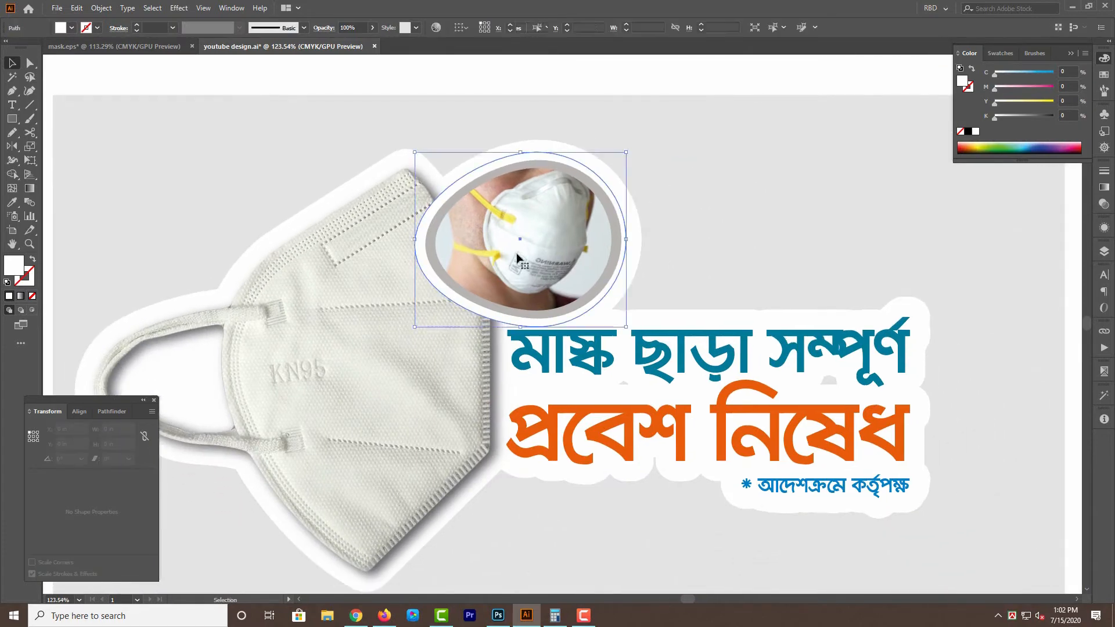
key(ctrl+alt+2)
key(ctrl+z)
drag(695, 104, 704, 172)
key(Delete)
click(551, 308)
key(Delete)
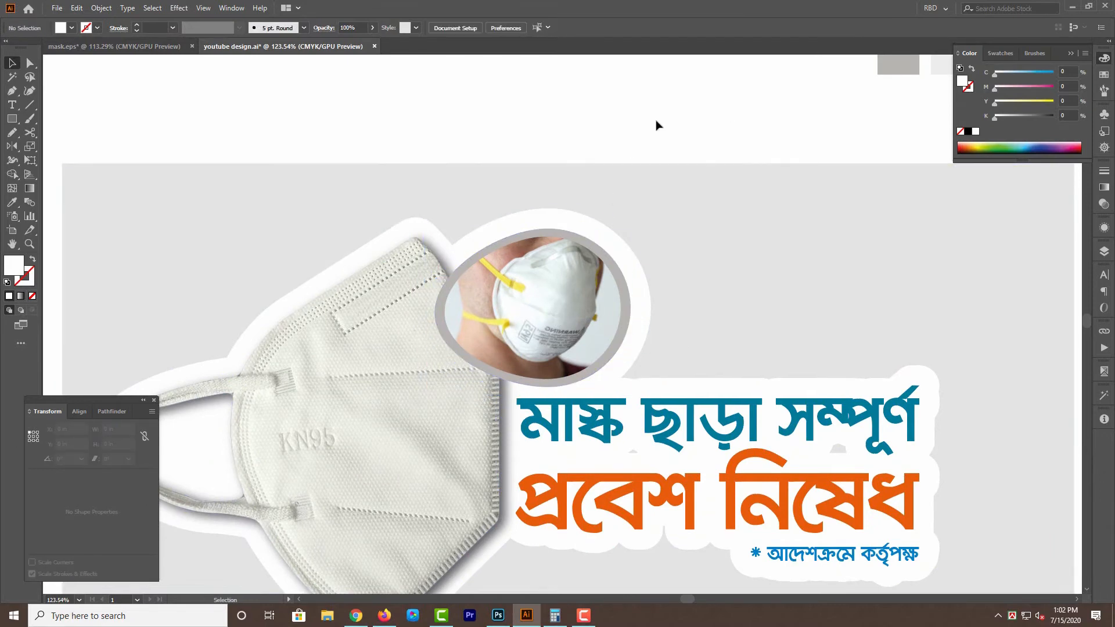
key(ctrl+alt+3)
click(677, 122)
drag(511, 233, 620, 244)
key(ctrl+z)
key(ctrl+3)
Group the egg-shaped mask photo with its gray border and white egg backing.
click(550, 285)
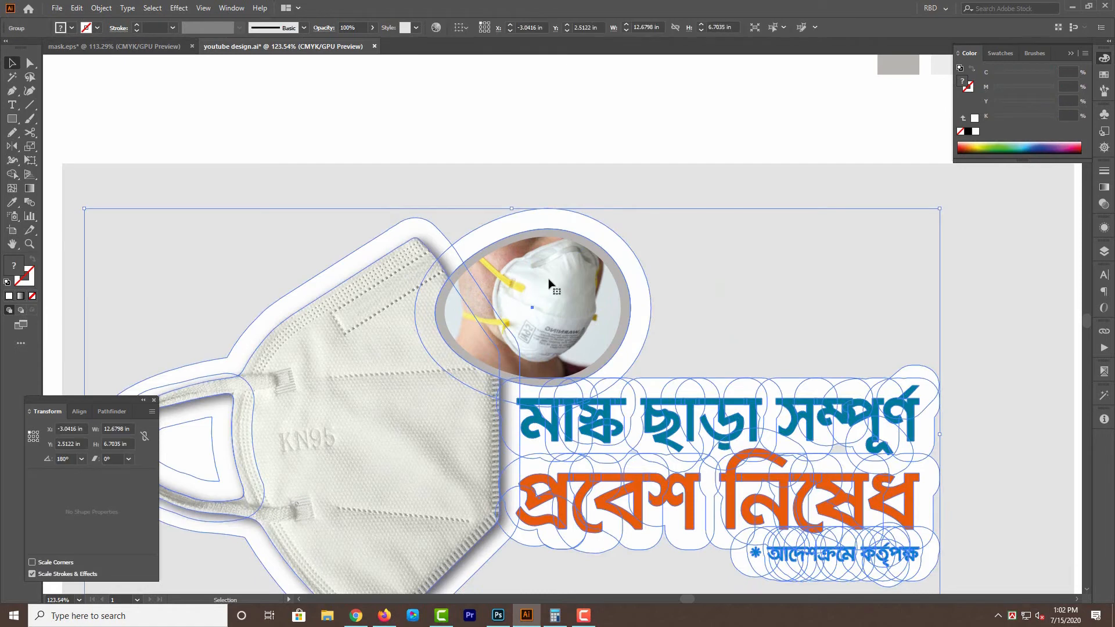
right_click(551, 279)
click(615, 122)
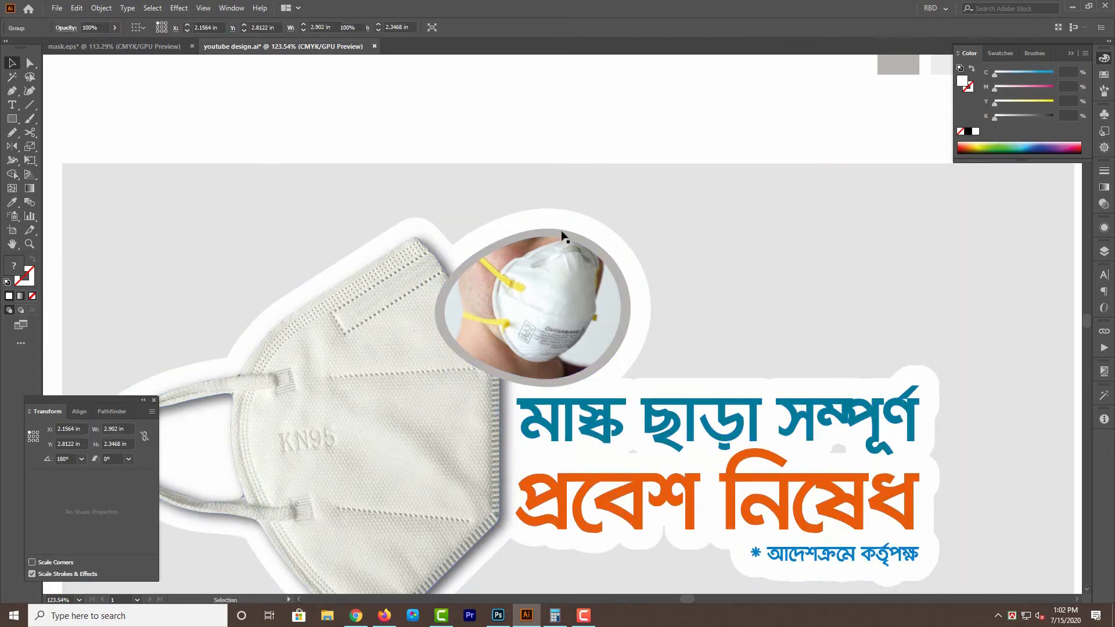
click(561, 241)
key(Delete)
key(ctrl+z)
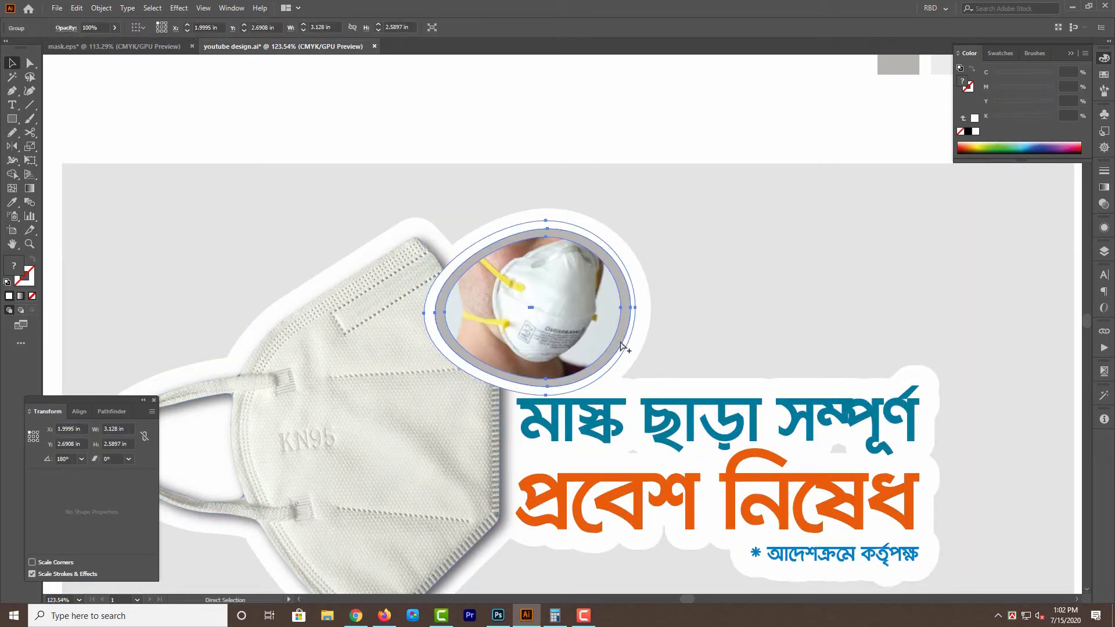
key(Delete)
click(398, 367)
key(ctrl+3)
key(ctrl+alt+3)
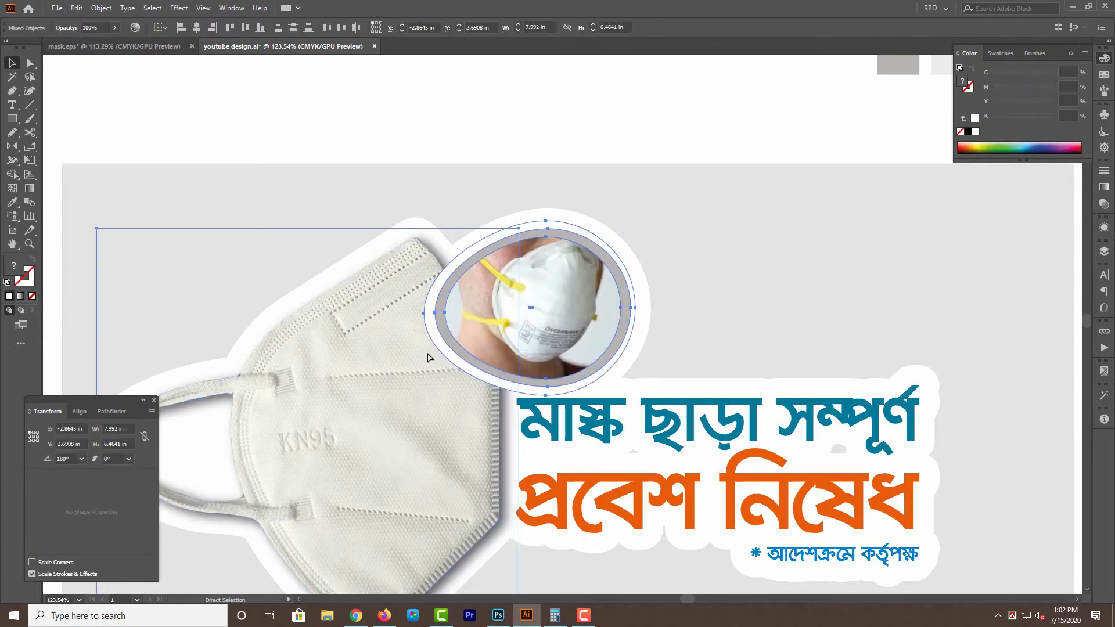
Give the text copy behind the coloured Bengali text a 5 pt black stroke.
key(ctrl+minus)
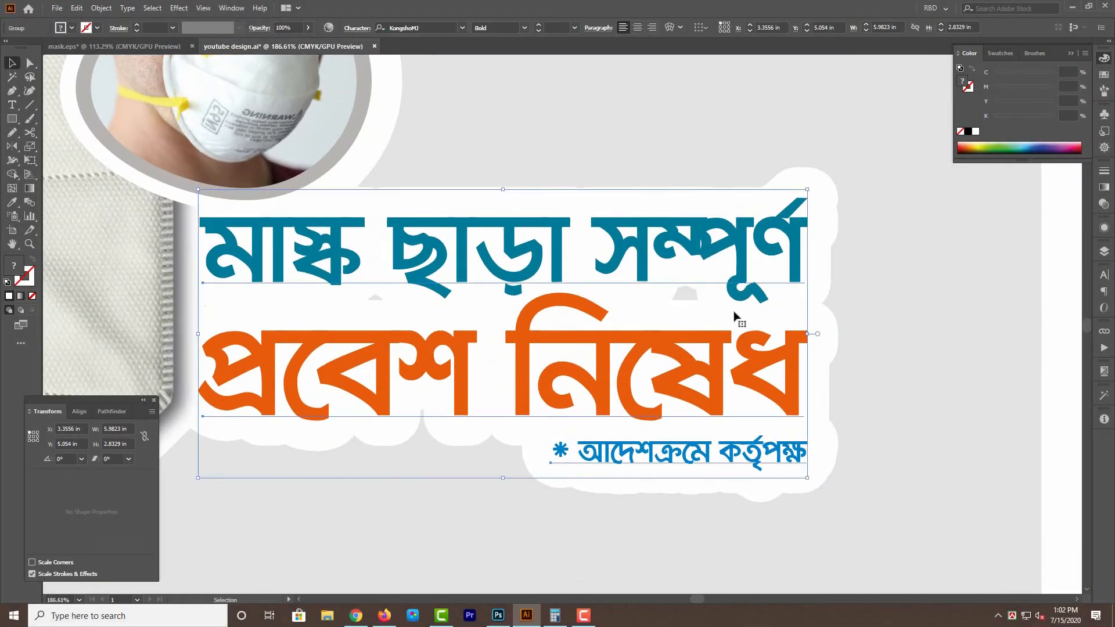
click(1103, 170)
click(1026, 183)
text(5)
key(Return)
click(1104, 58)
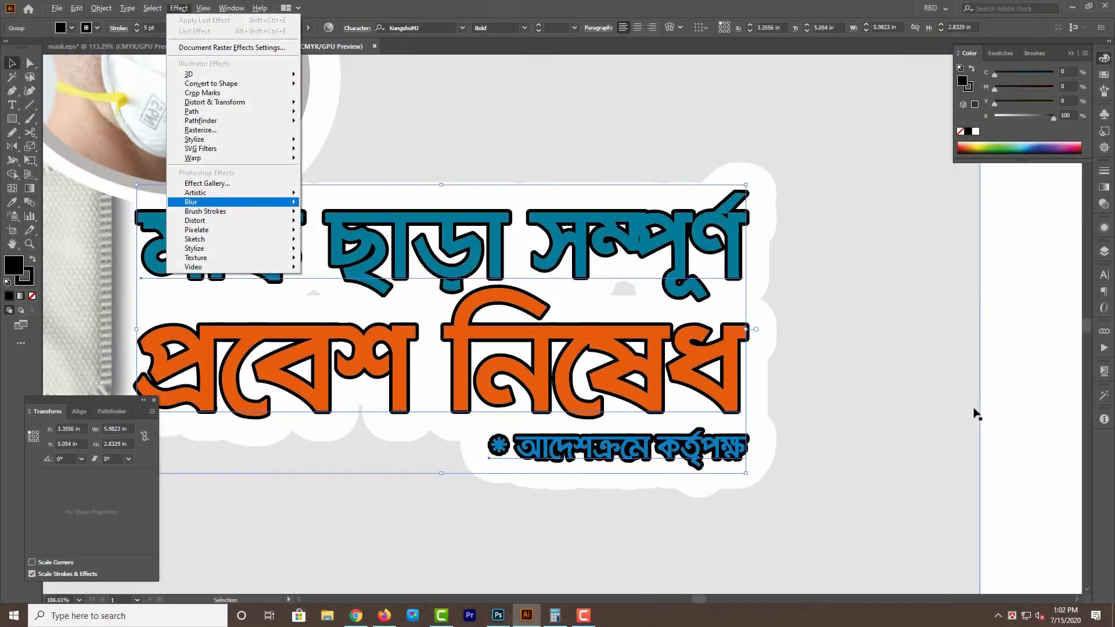
Fill the rear text copy with black and apply a Gaussian Blur with a 4.4-pixel radius.
key(Return)
key(Return)
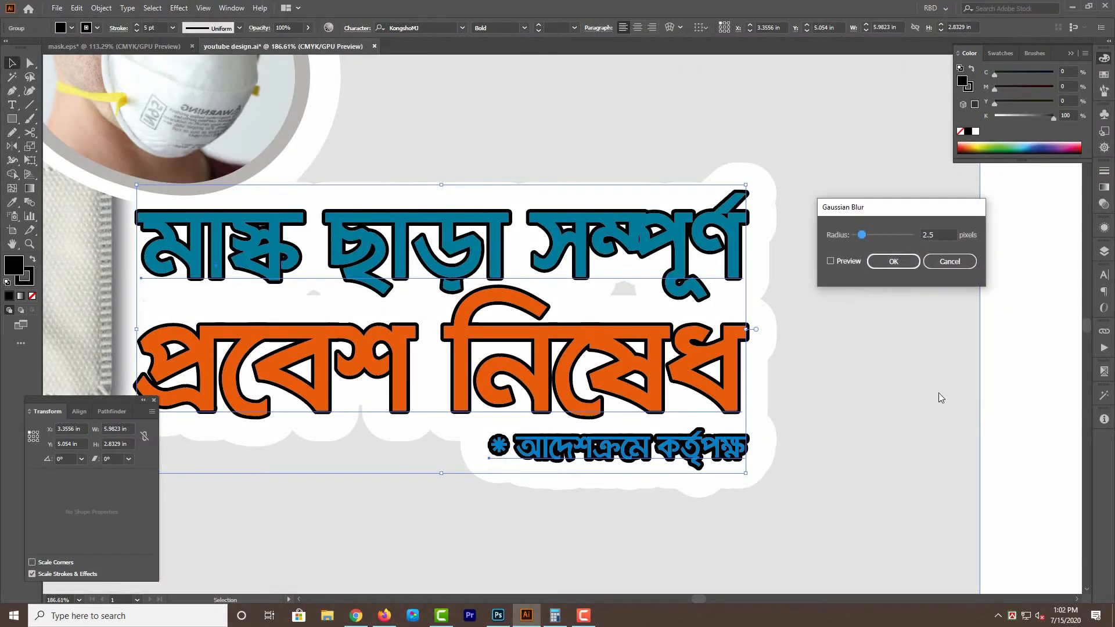
click(839, 261)
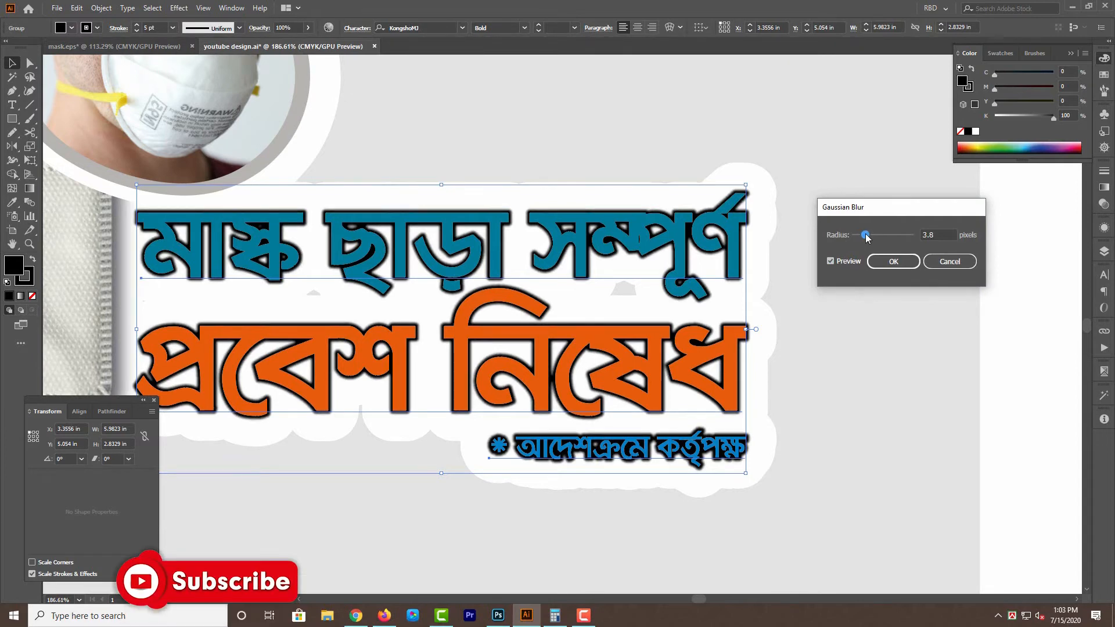
click(893, 261)
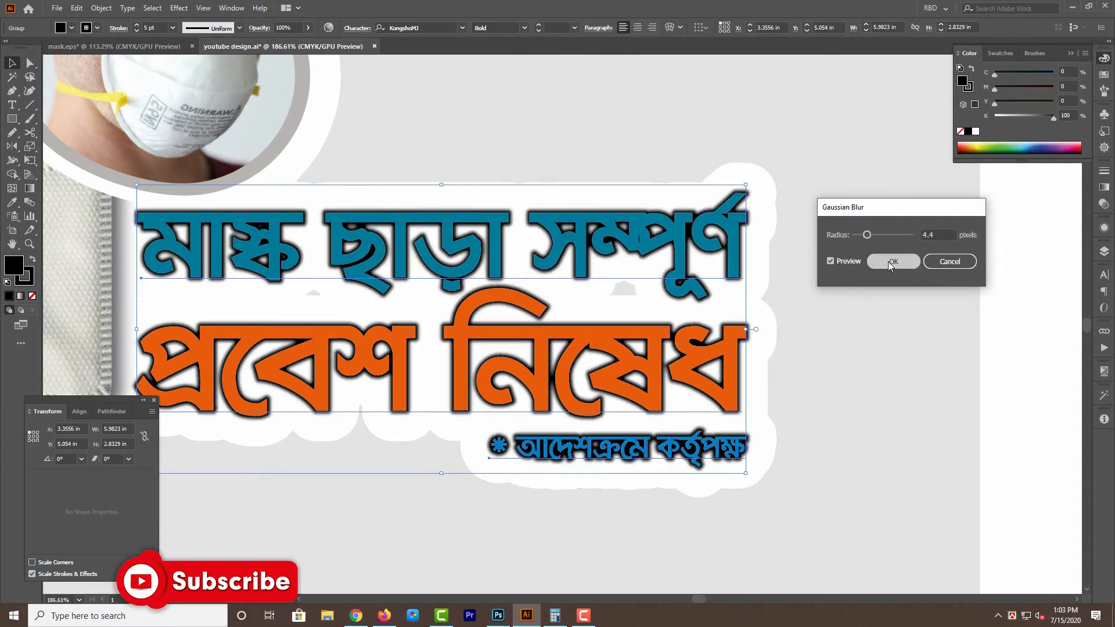
Set the blurred text copy's blending mode to Multiply and its opacity to 25%.
click(1103, 203)
click(986, 183)
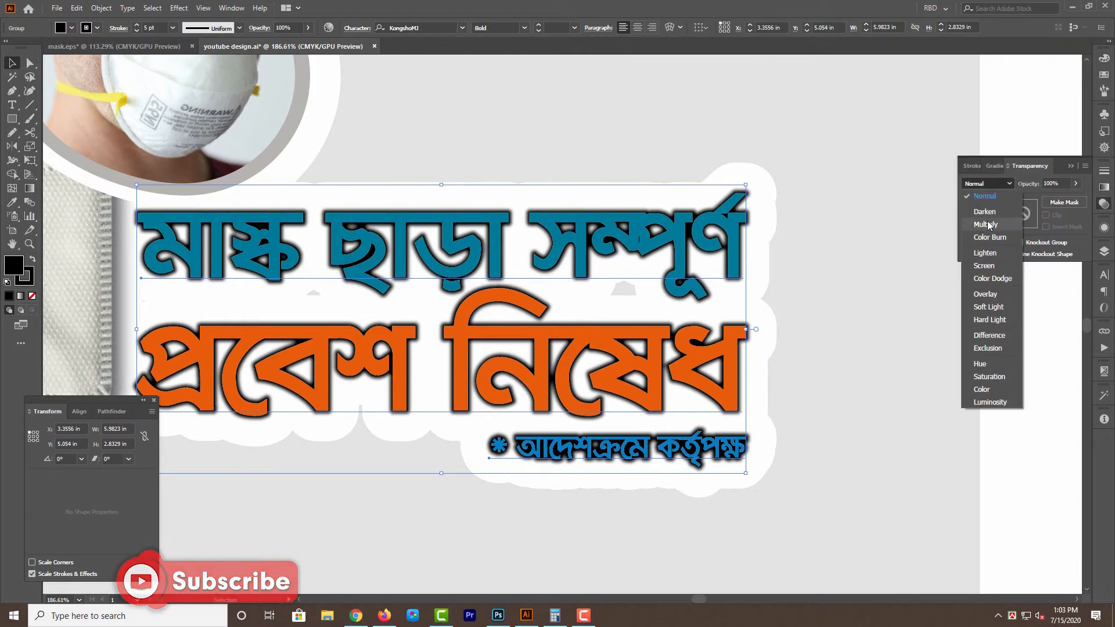
click(987, 221)
click(1029, 184)
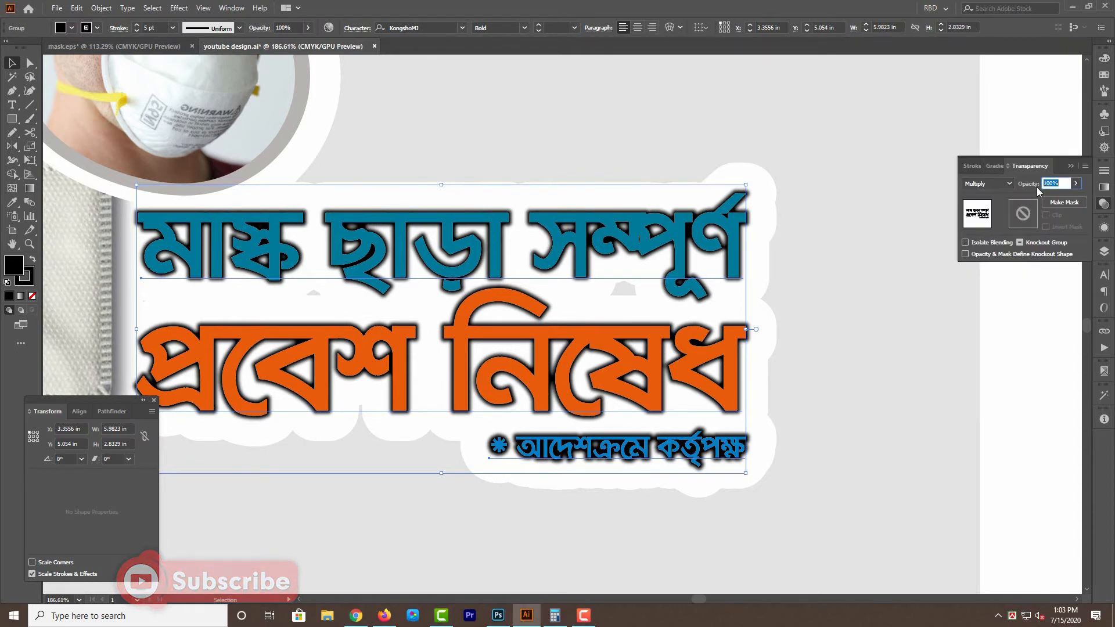
text(25)
key(Return)
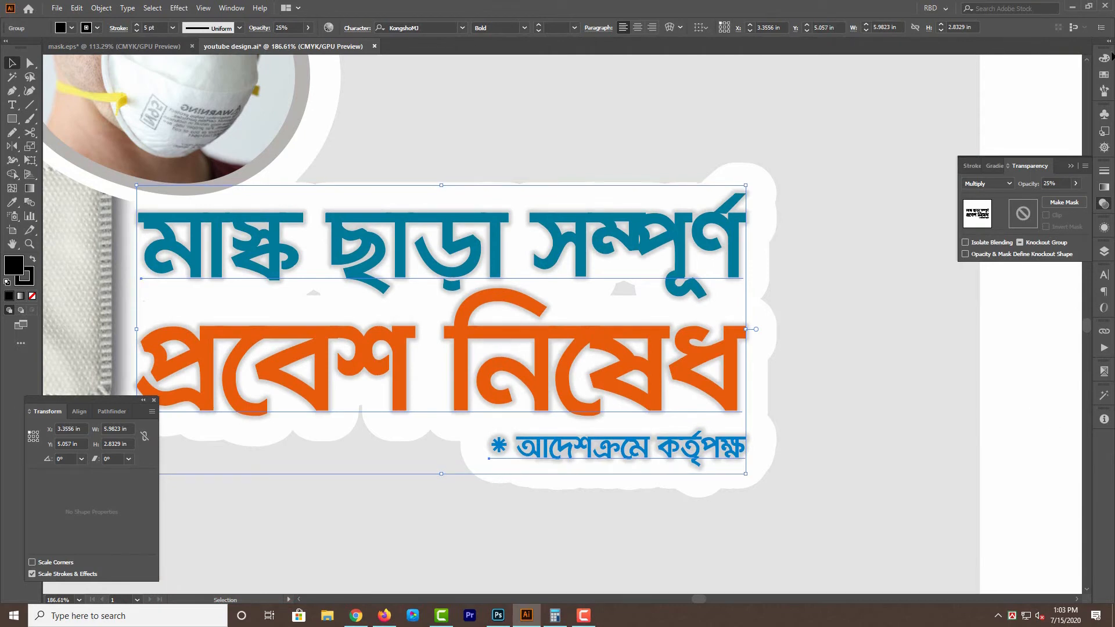
Nudge the blurred text shadow slightly down and to the left of the coloured text.
key(Down)
key(Down)
key(Down)
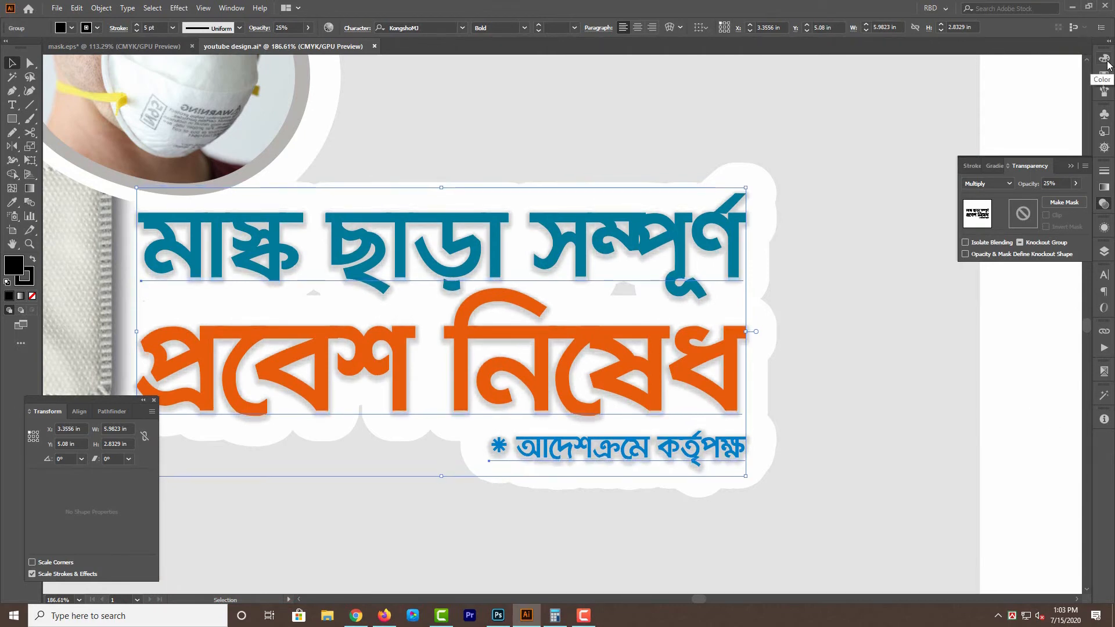
key(Left)
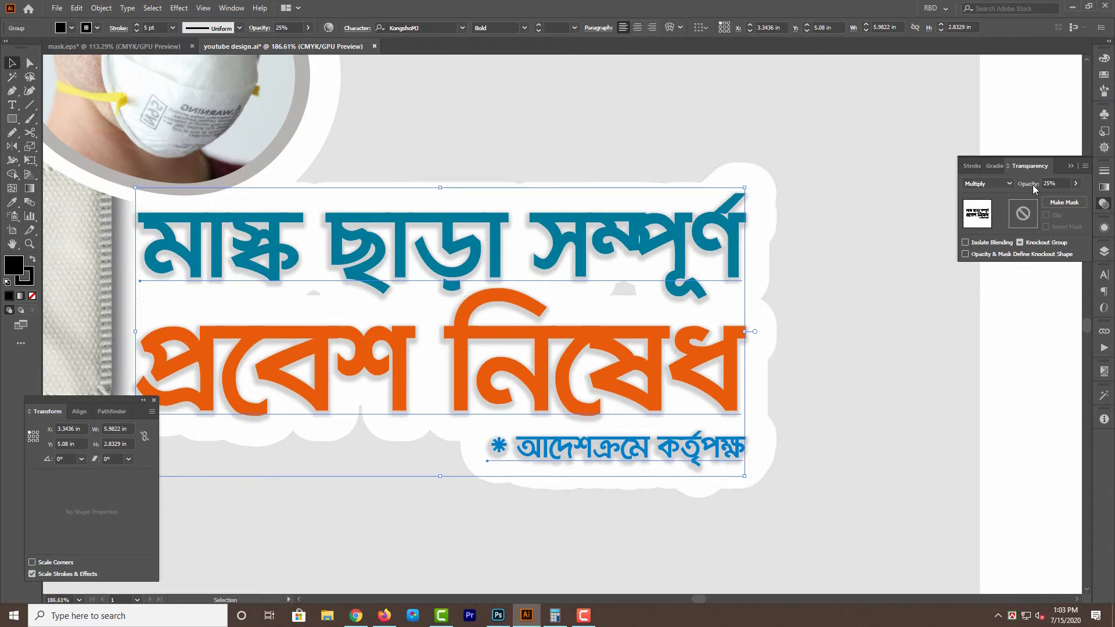
key(Left)
key(Left)
key(Down)
key(Down)
key(Down)
key(Down)
key(Down)
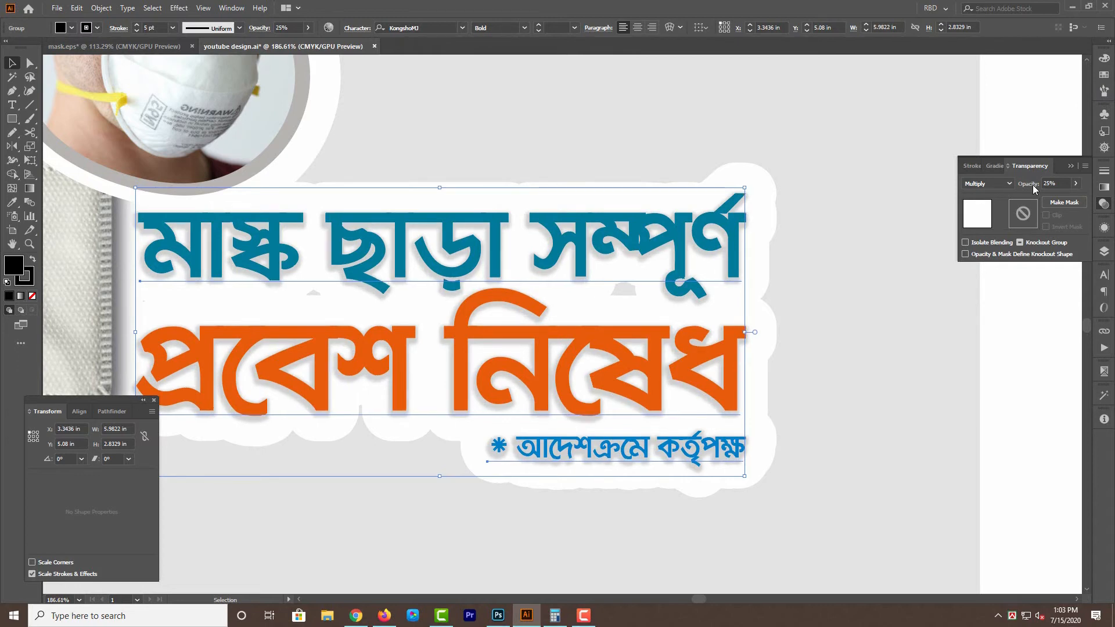
Set the blurred text shadow's opacity to 15% and nudge the shadow slightly up.
click(1032, 185)
text(15)
key(Return)
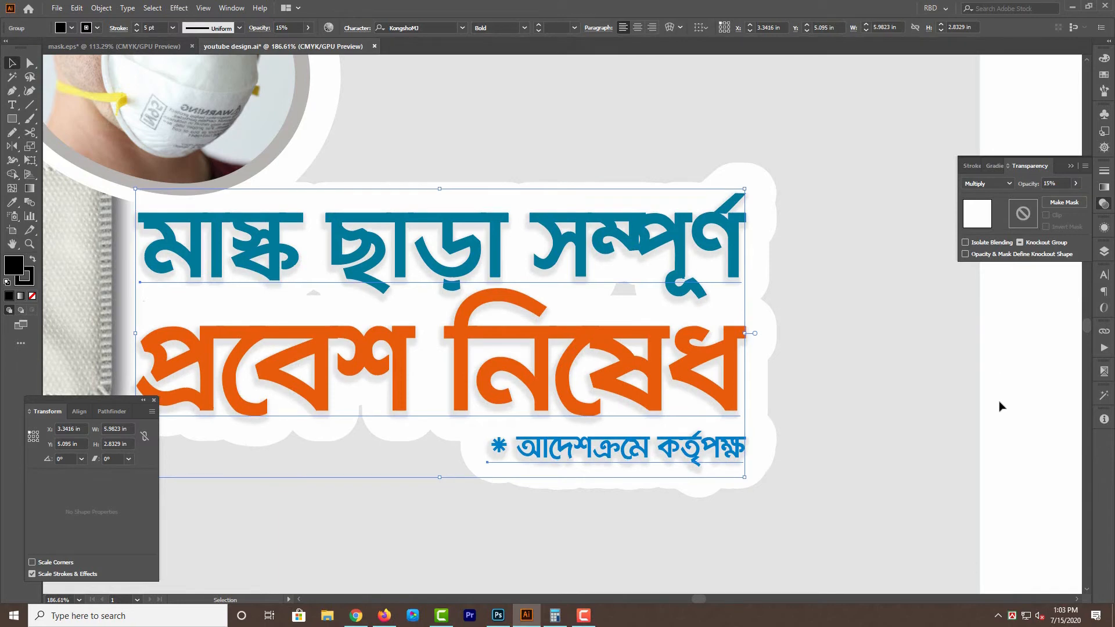
key(Up)
Set the blurred text shadow's opacity to 18%.
click(1104, 58)
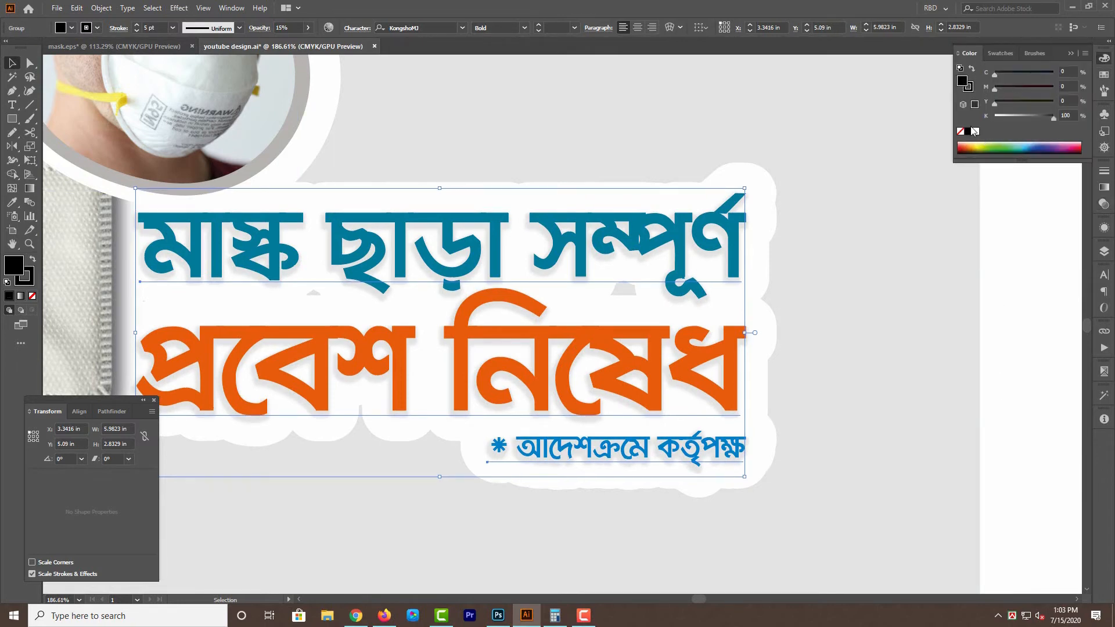
click(1103, 171)
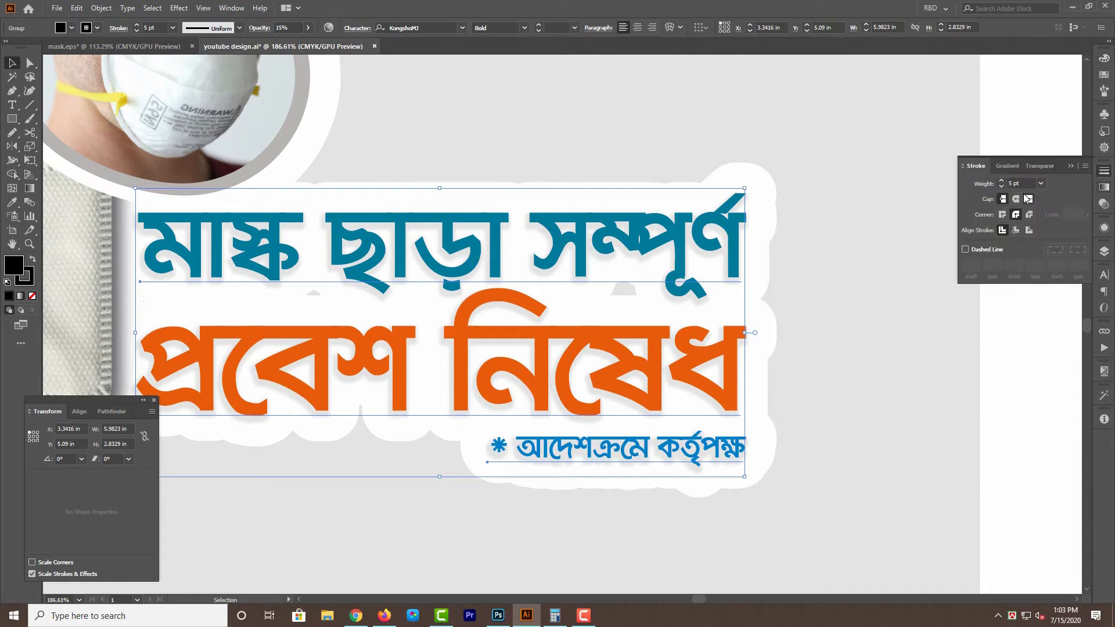
click(1039, 166)
click(1058, 184)
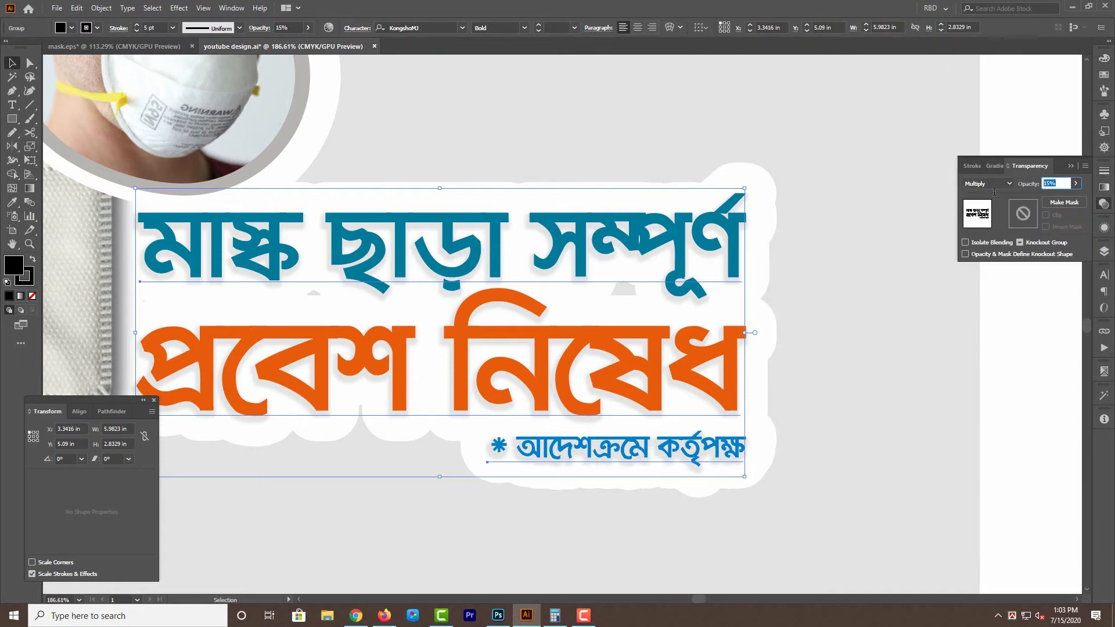
text(10)
key(Return)
click(1005, 425)
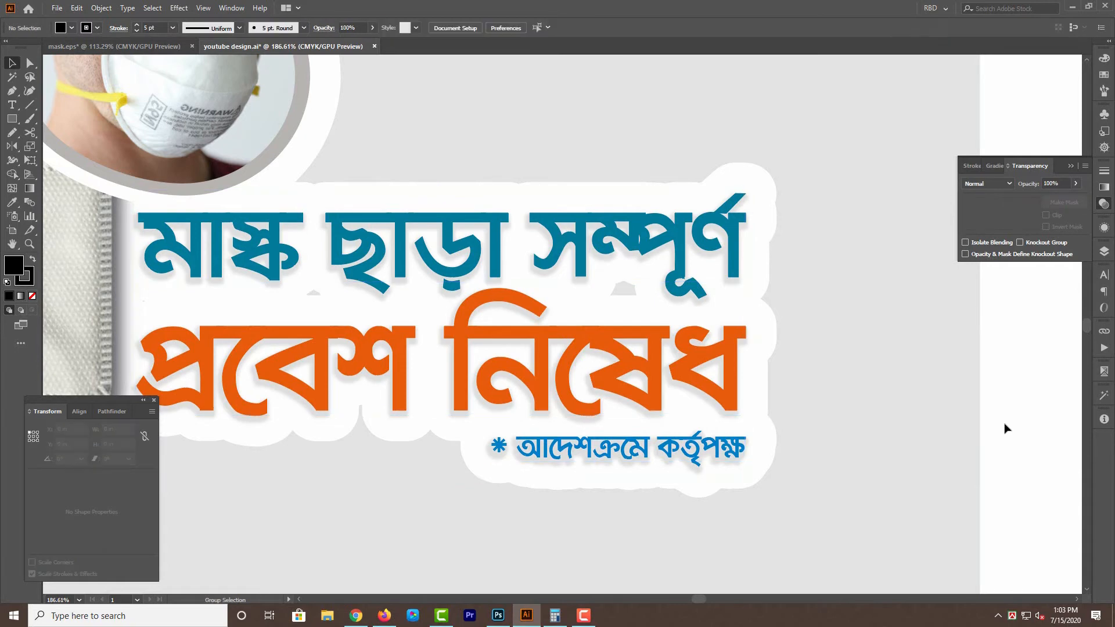
drag(1003, 425, 969, 416)
scroll(1000, 400, down, 2)
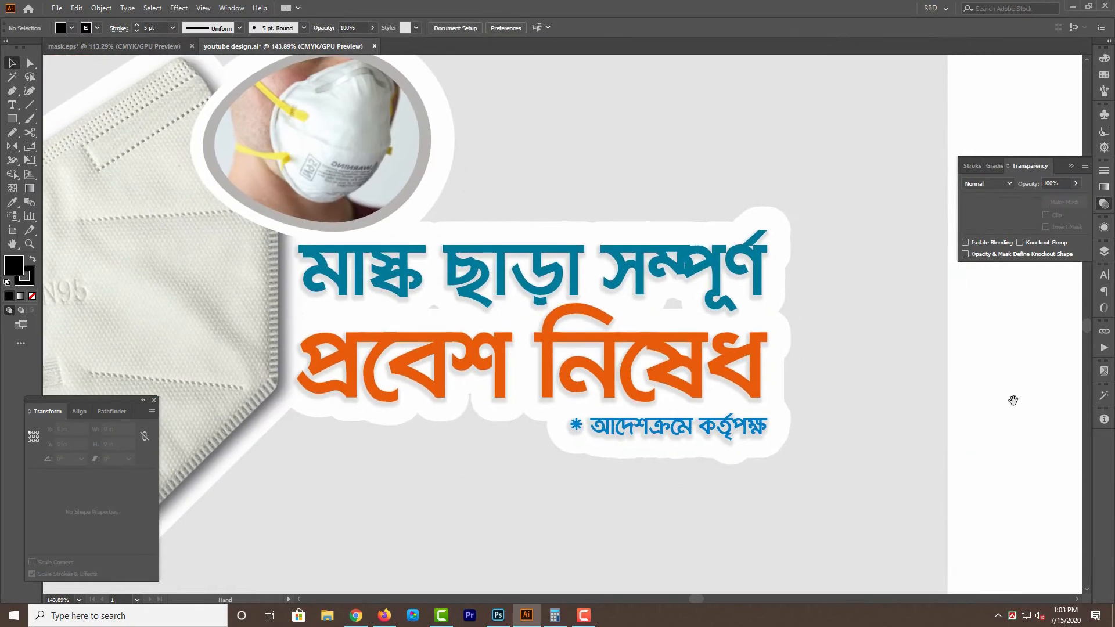
Set the opacity of the blurred shadow behind the Bengali text to 25%.
click(760, 358)
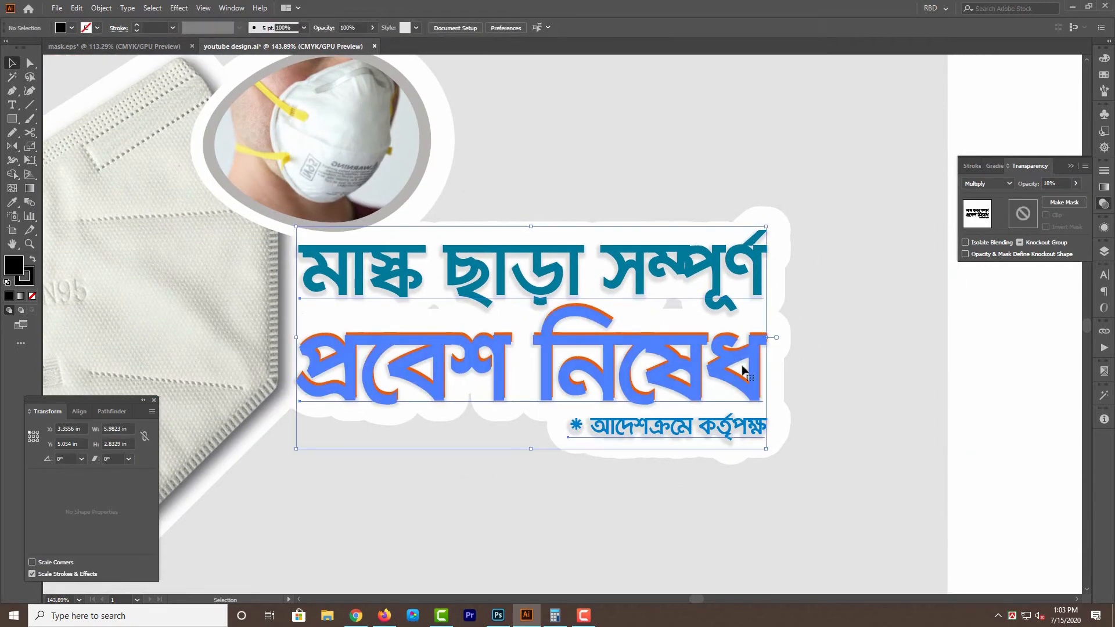
click(1025, 184)
text(25)
key(Return)
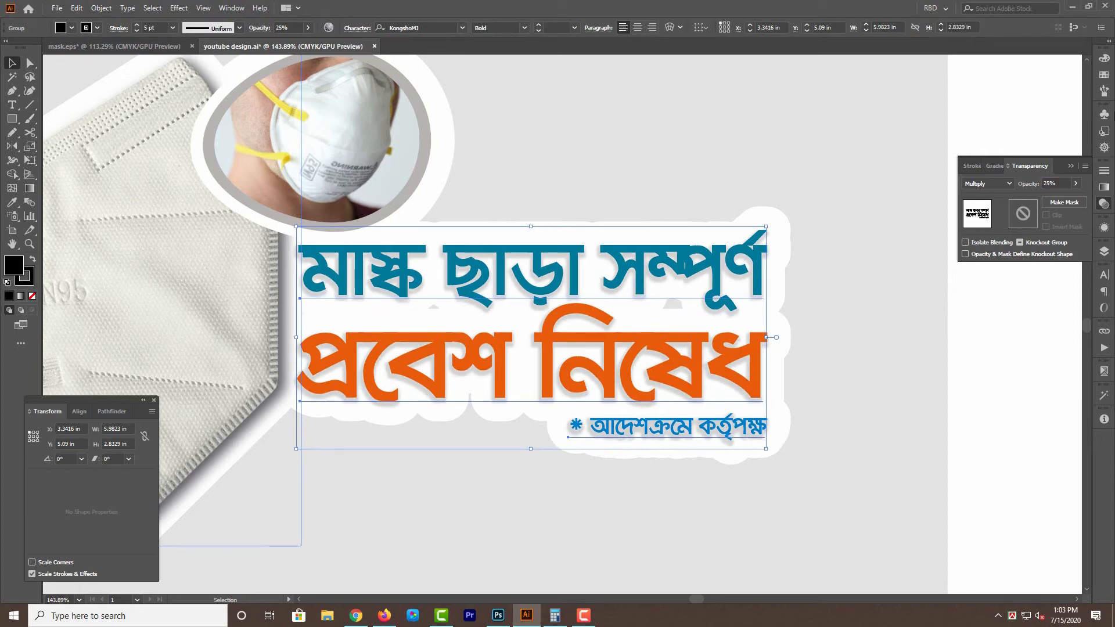
drag(973, 283, 895, 300)
click(949, 397)
Duplicate the coloured Bengali text and give the rear copy a 3 pt stroke with round joins.
click(601, 267)
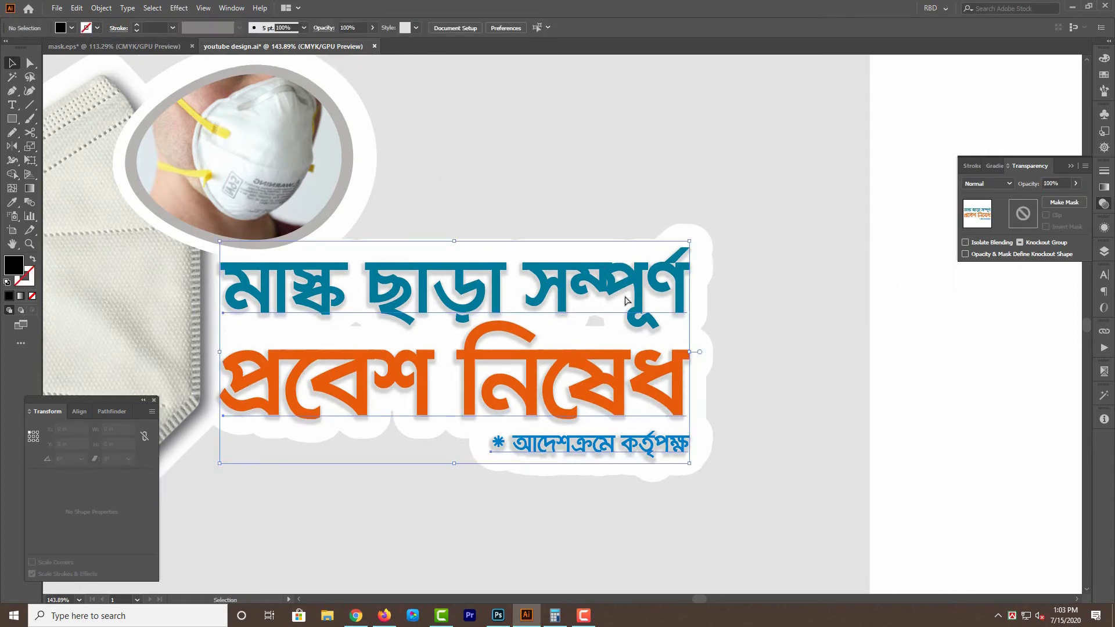
key(Delete)
key(ctrl+z)
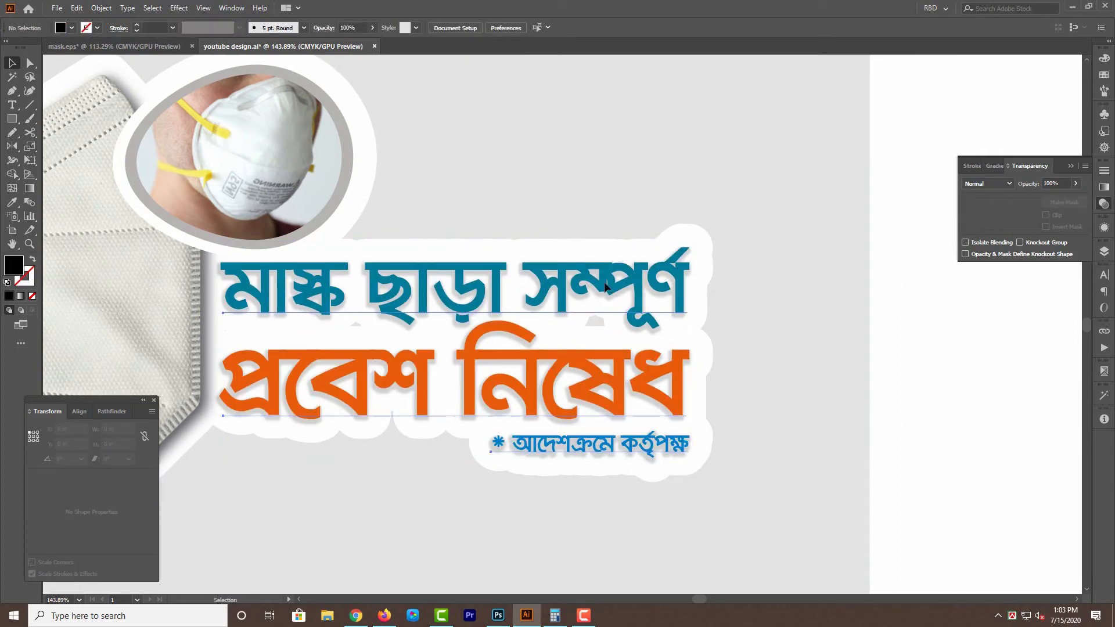
key(ctrl+F10)
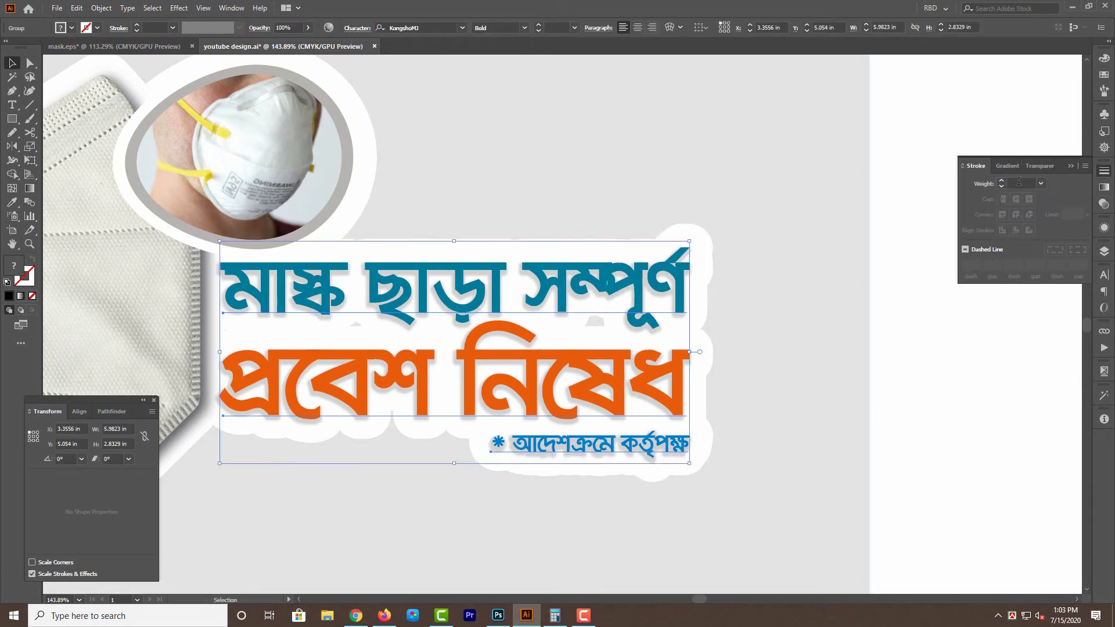
click(1019, 182)
text(5)
key(Return)
text(3)
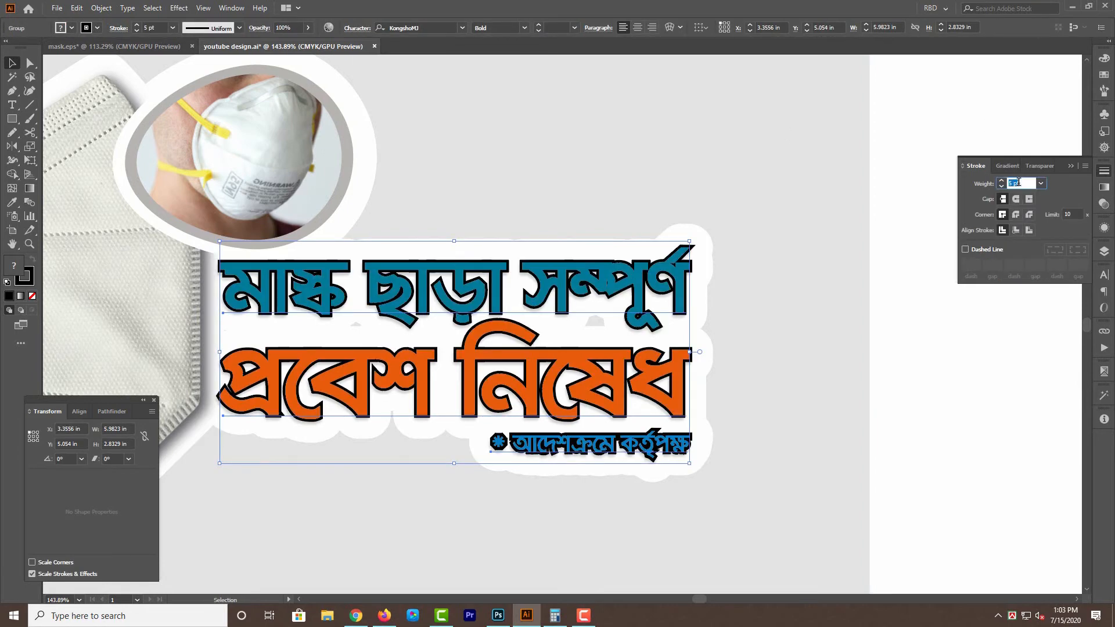
key(Return)
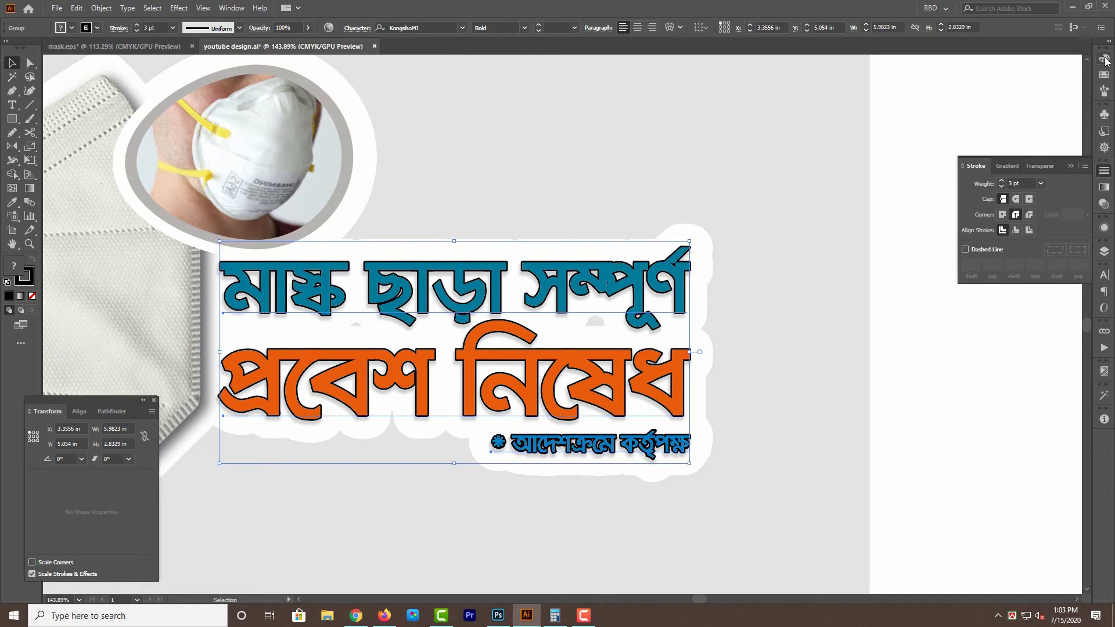
Colour the stroke of the rear text copy white.
click(1103, 58)
click(976, 133)
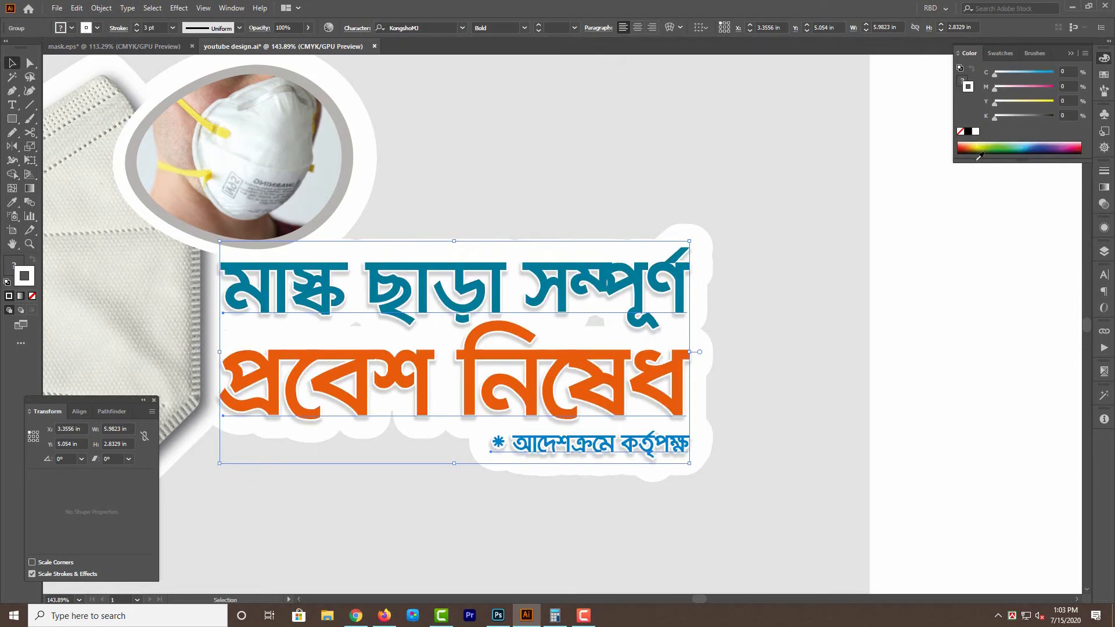
drag(924, 335, 965, 330)
click(1009, 333)
Paste the coloured Bengali text in place in front of its white-stroked copy.
click(718, 283)
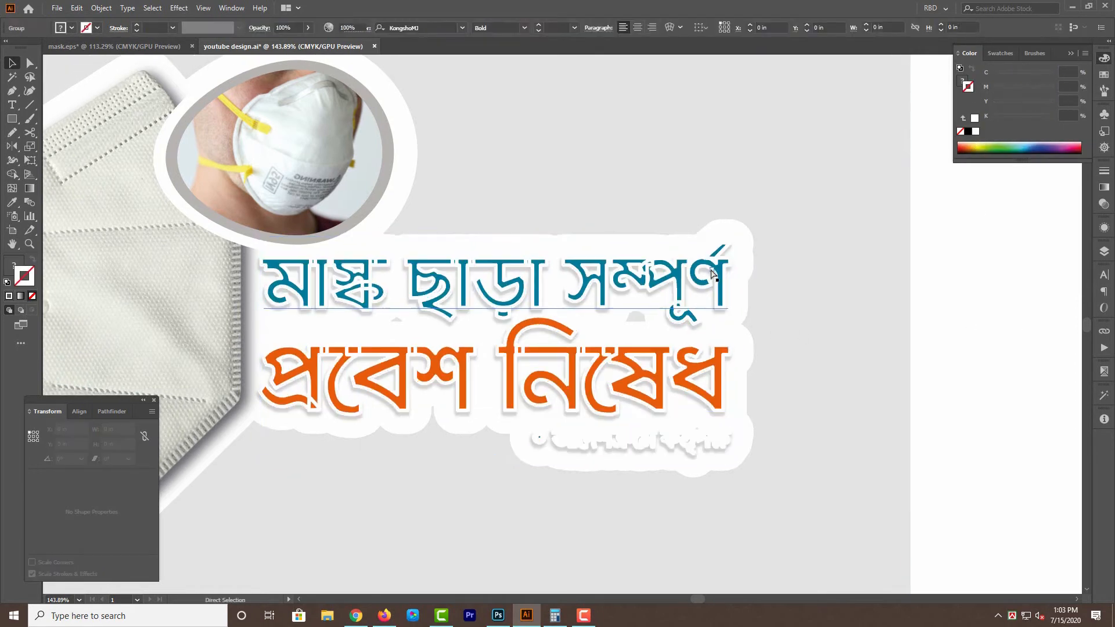
click(1104, 170)
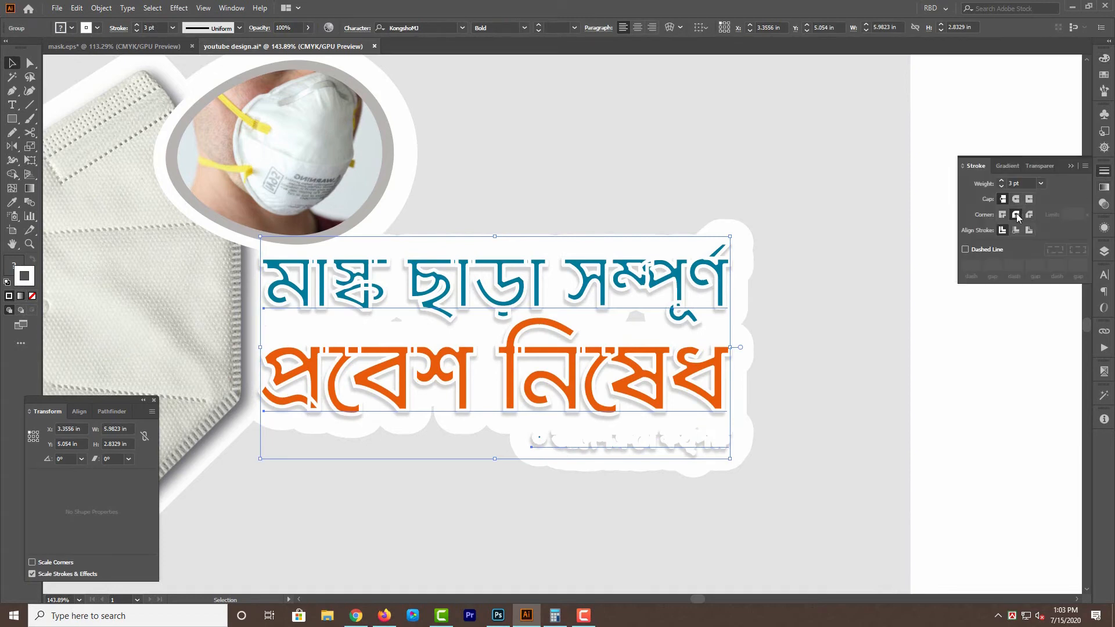
key(ctrl+f)
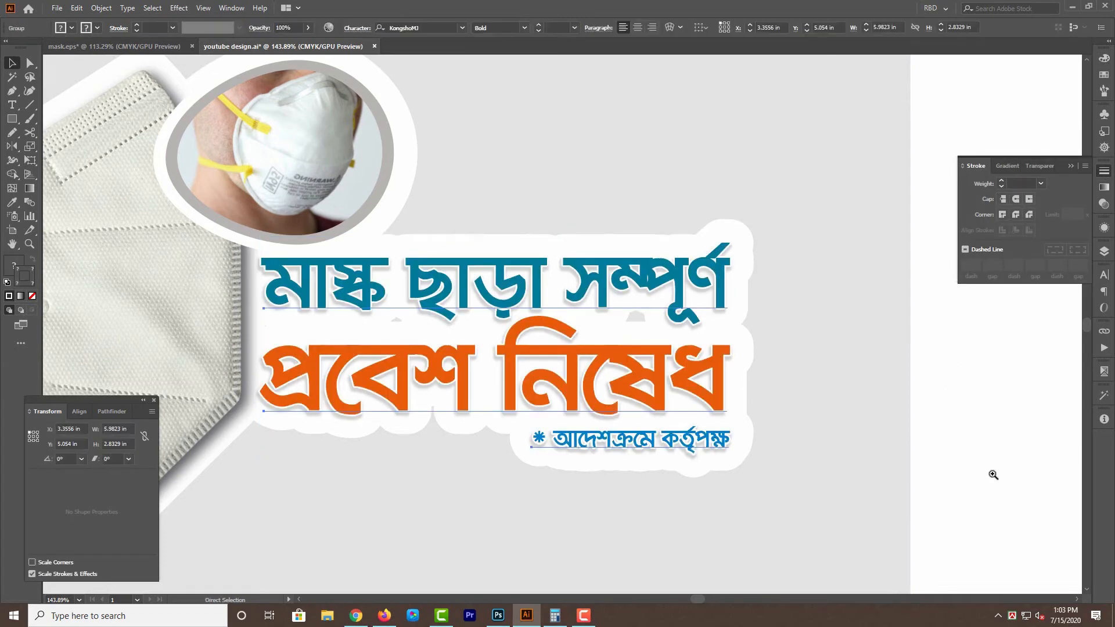
drag(1046, 486, 1052, 454)
click(1052, 454)
Nudge the front coloured text slightly up over its white-stroked copy.
click(704, 401)
key(shift+Up)
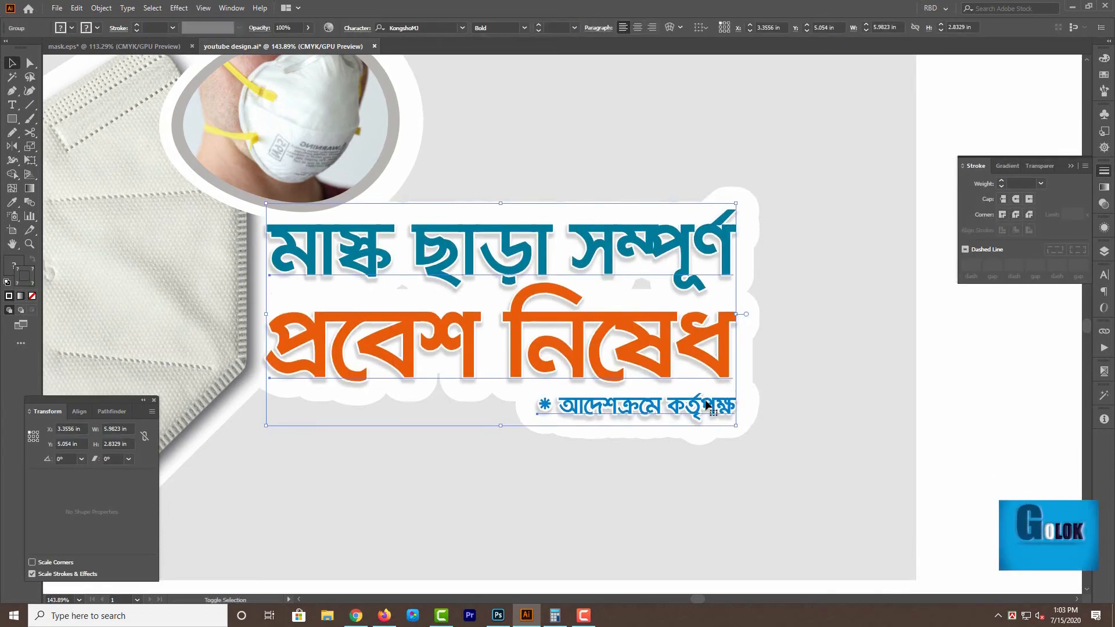
key(Up)
key(Down)
Group the coloured text, its white-stroked copy and the blurred shadow, and nudge the group slightly down.
key(ctrl+3)
click(683, 359)
key(ctrl+3)
key(ctrl+alt+3)
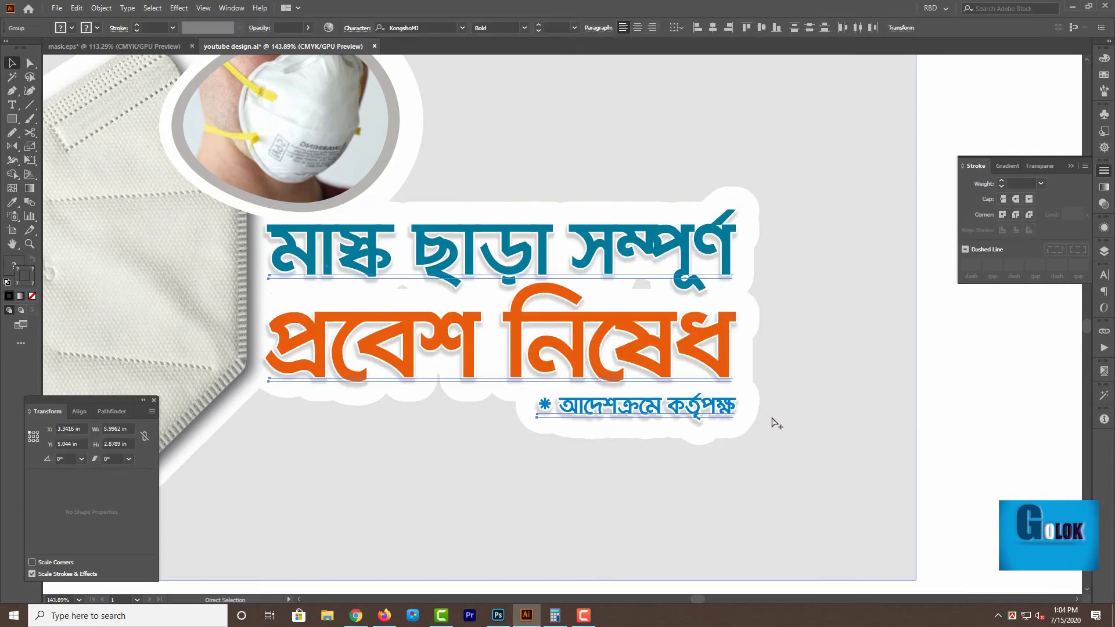
key(ctrl+1)
key(Down)
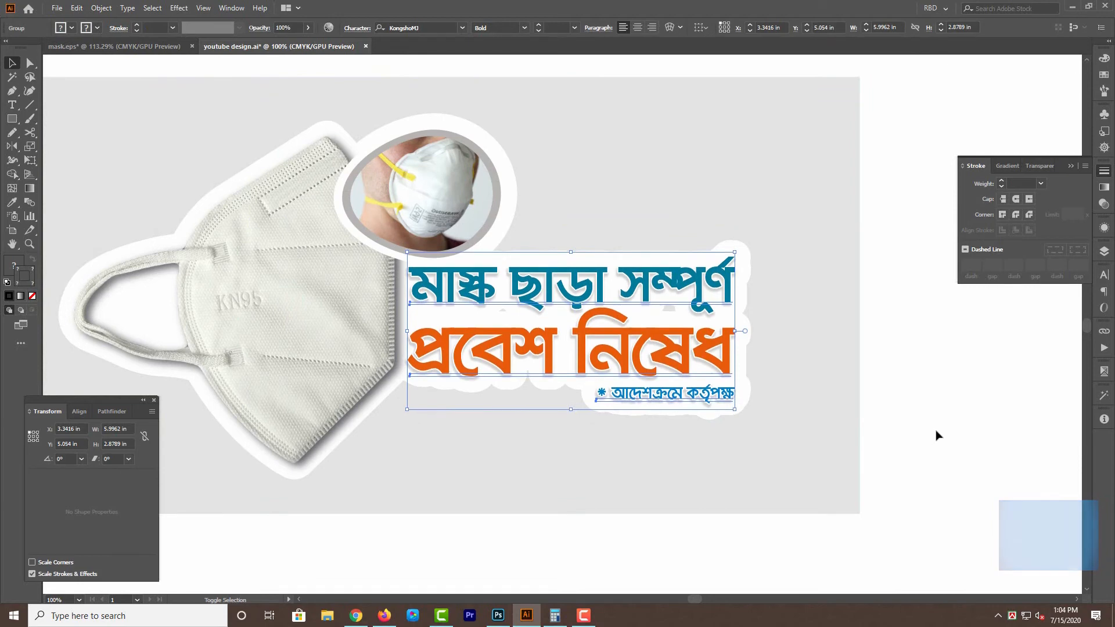
Hide the text group and both mask images, leaving only the white outline shapes and the gray background on display.
click(941, 441)
drag(384, 378, 444, 377)
click(515, 295)
key(ctrl+3)
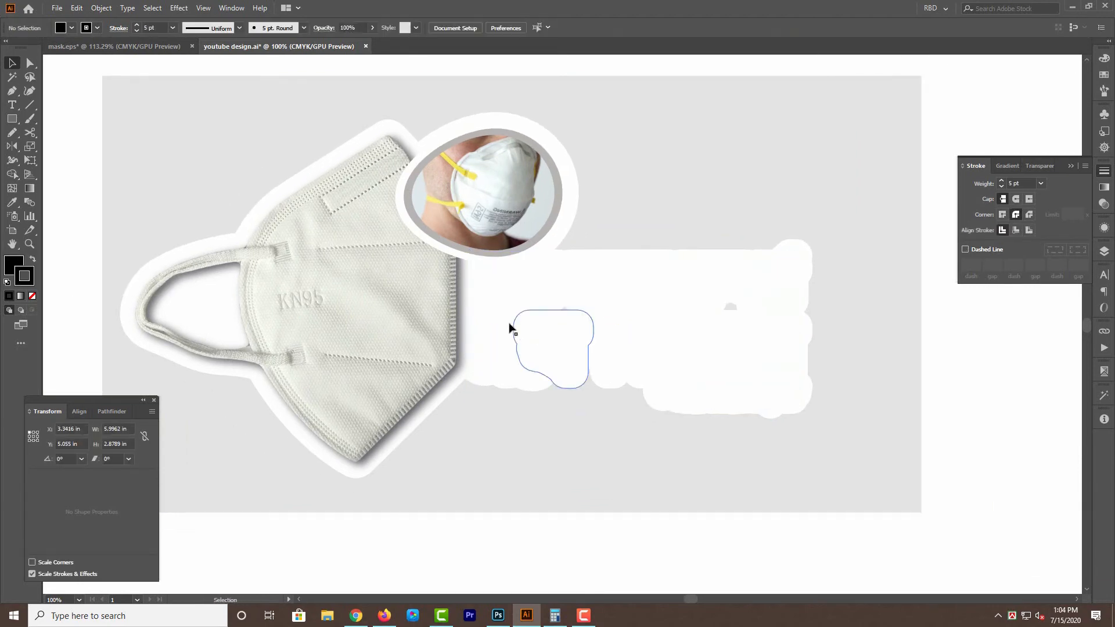
click(526, 244)
key(ctrl+3)
key(ctrl+alt+3)
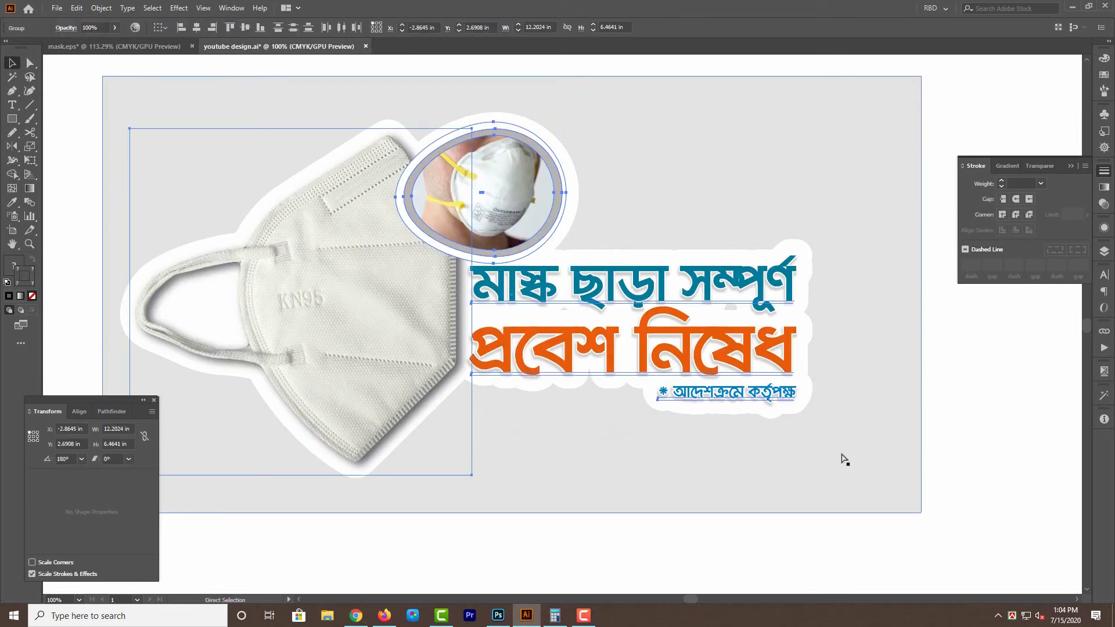
key(ctrl+3)
Unite the white outline shapes of the masks and text into one shape, and show all hidden objects again.
click(480, 299)
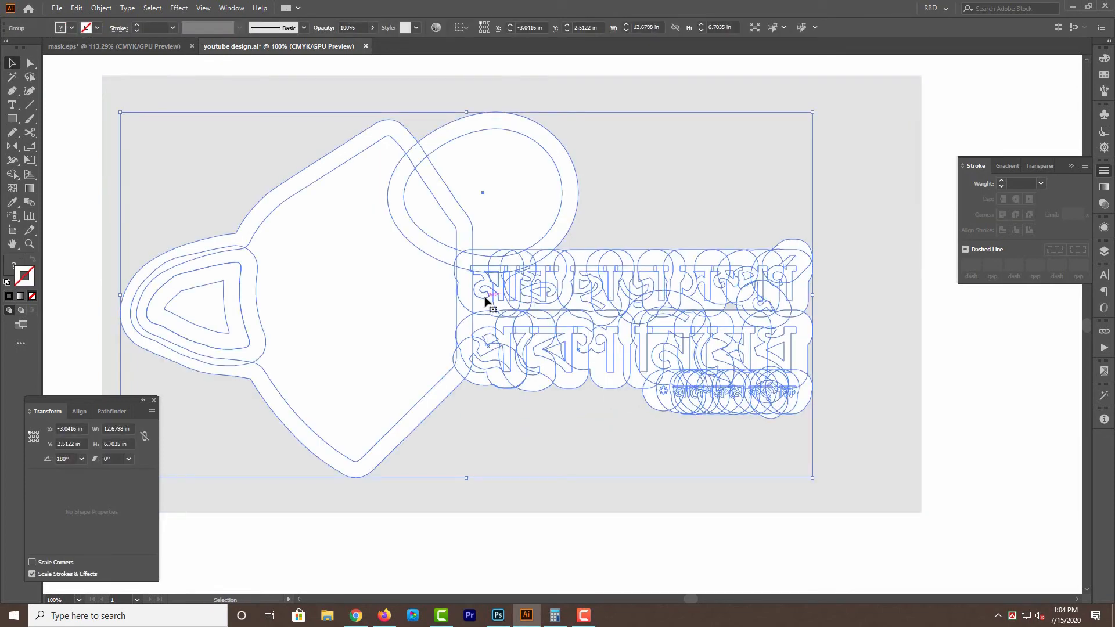
click(120, 417)
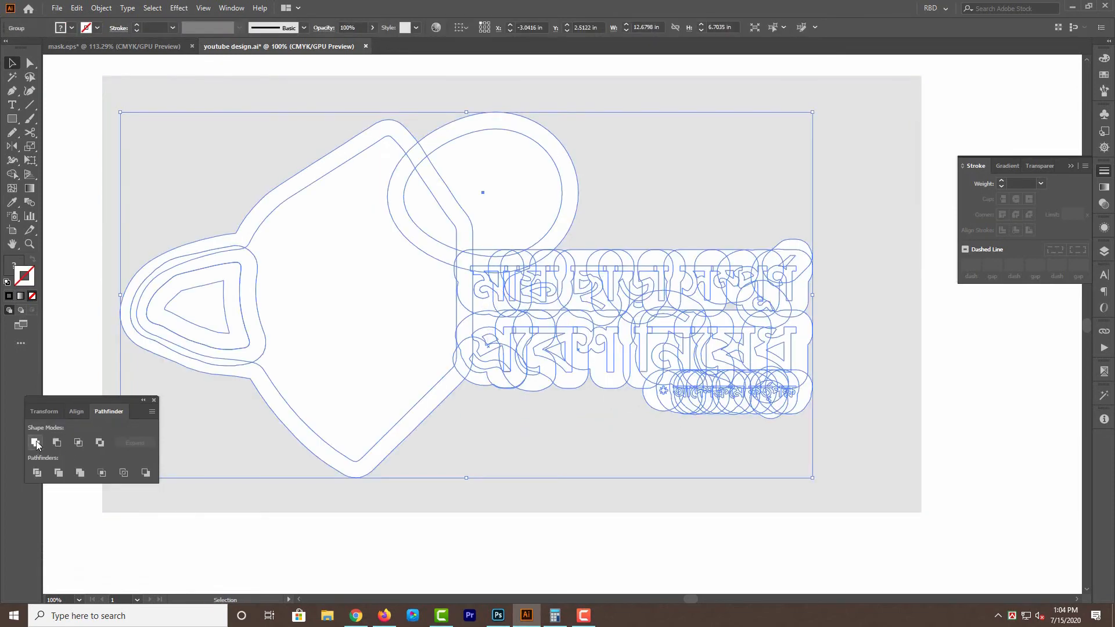
click(35, 442)
scroll(993, 441, right, 1)
key(ctrl+alt+3)
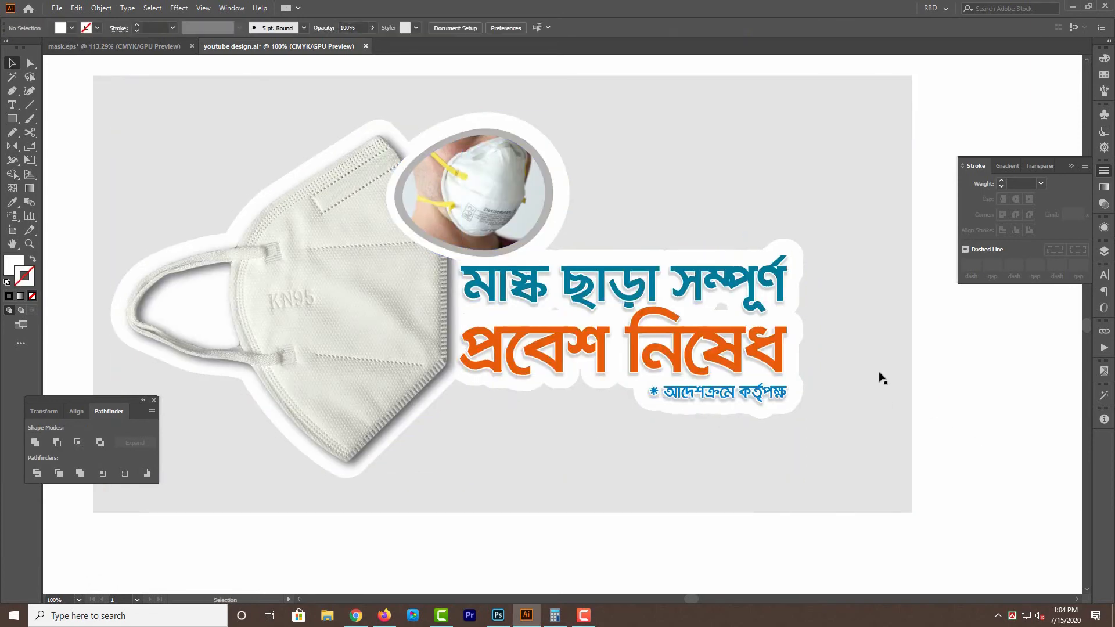
Offset the united white backing shape outward by 2 mm with round joins.
click(634, 295)
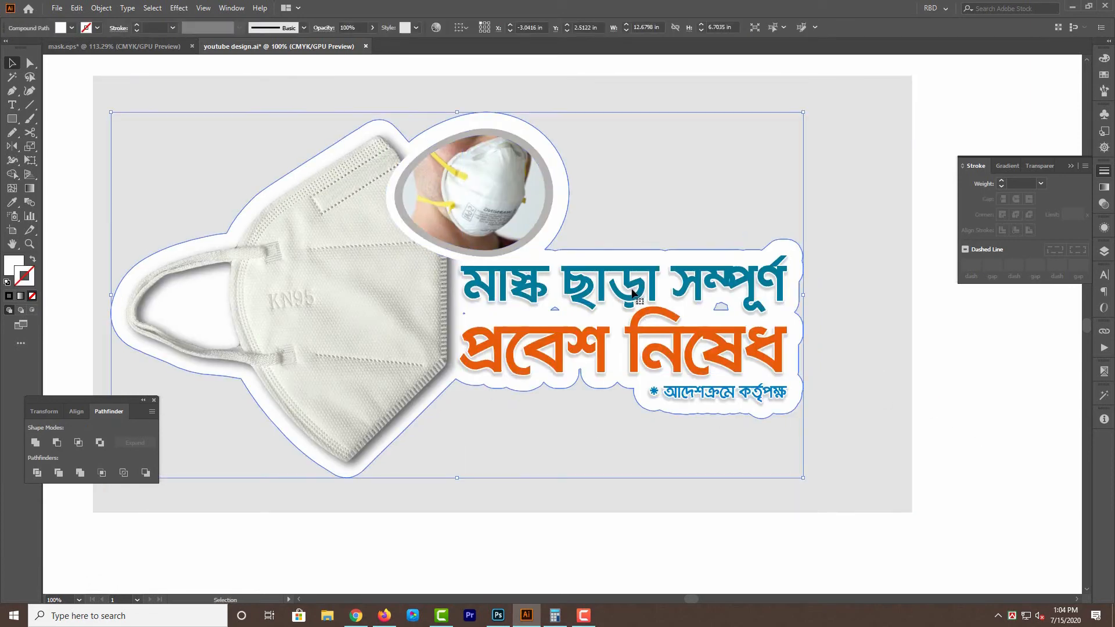
key(a)
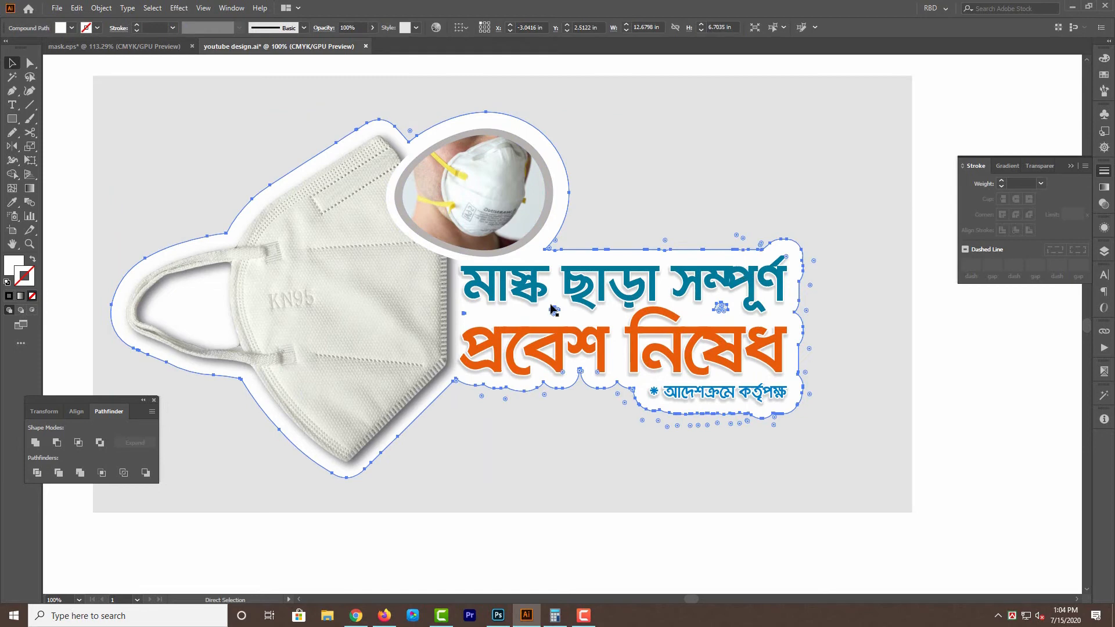
key(v)
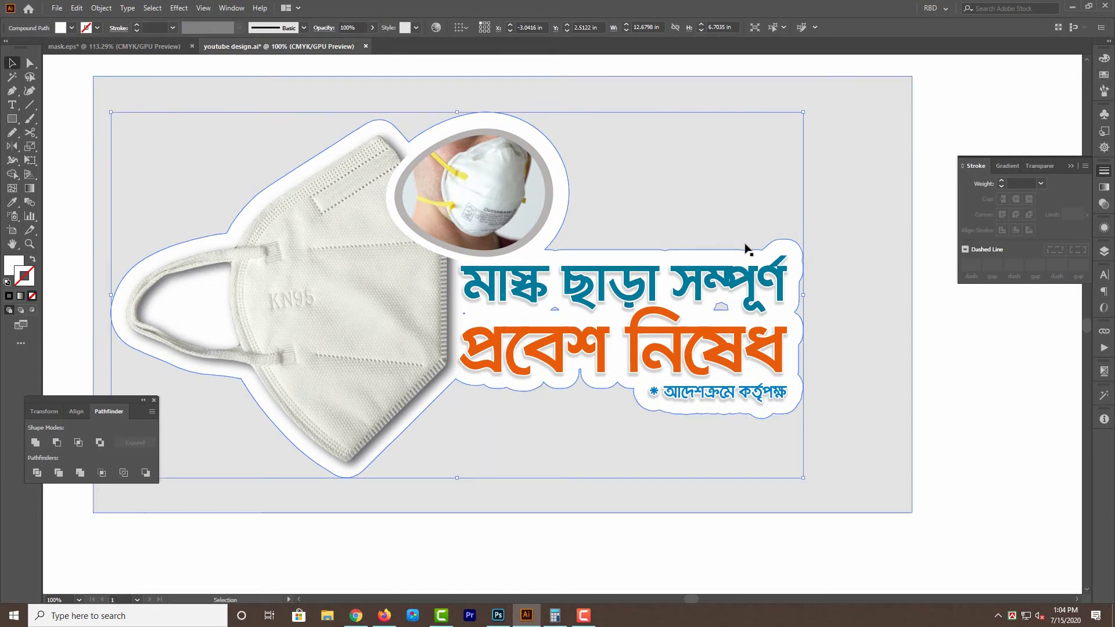
key(alt+o)
key(p)
key(Right)
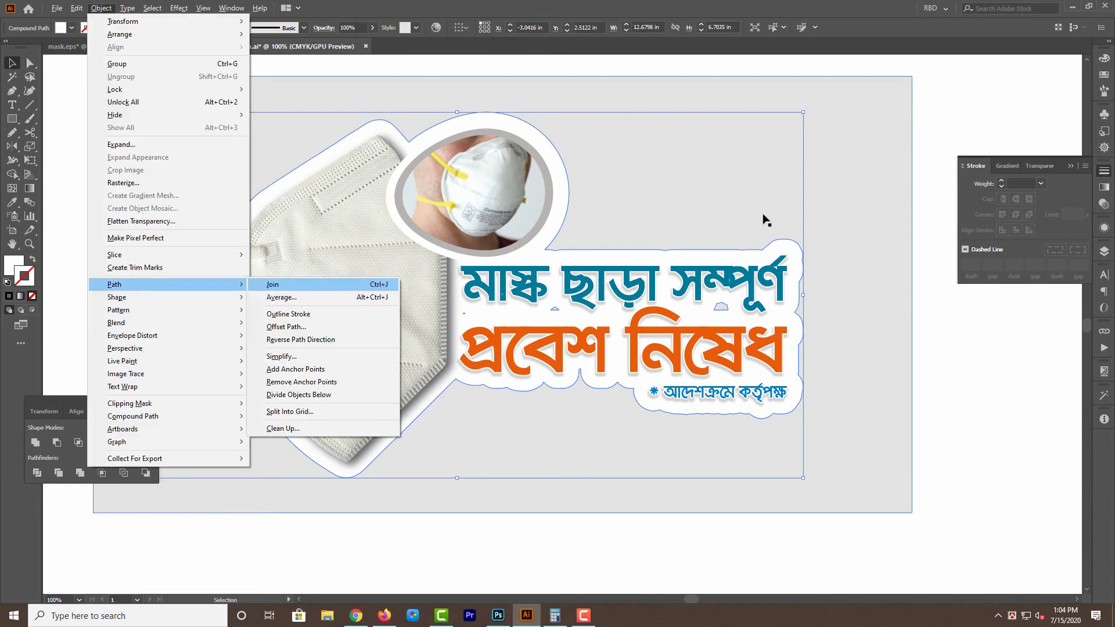
key(Down)
key(Down)
key(Down)
key(Return)
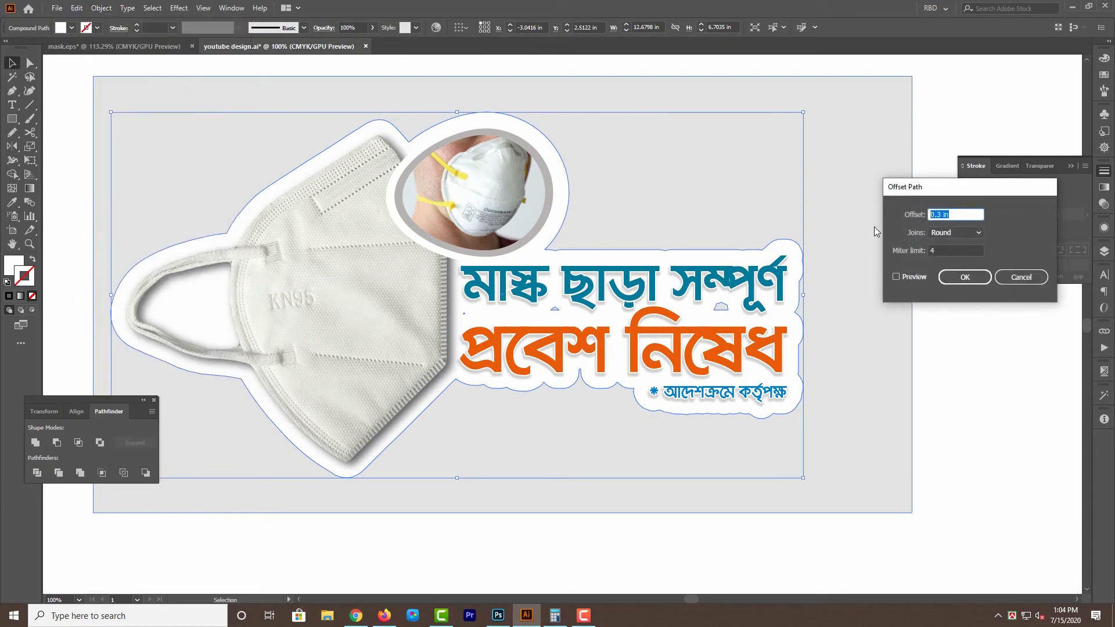
text(2mm)
click(898, 277)
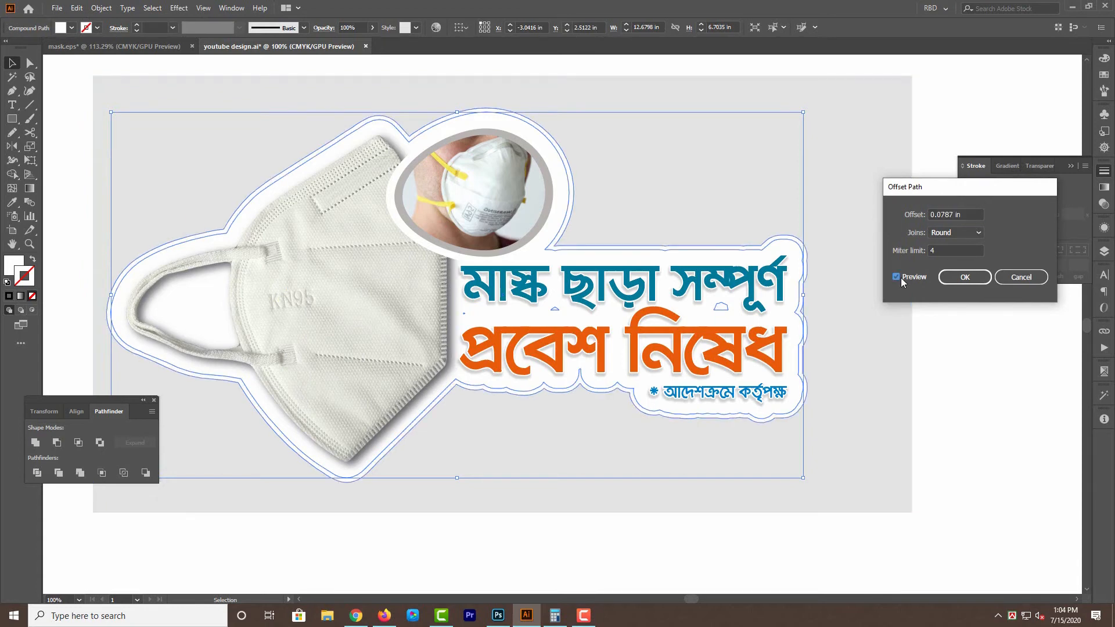
click(955, 234)
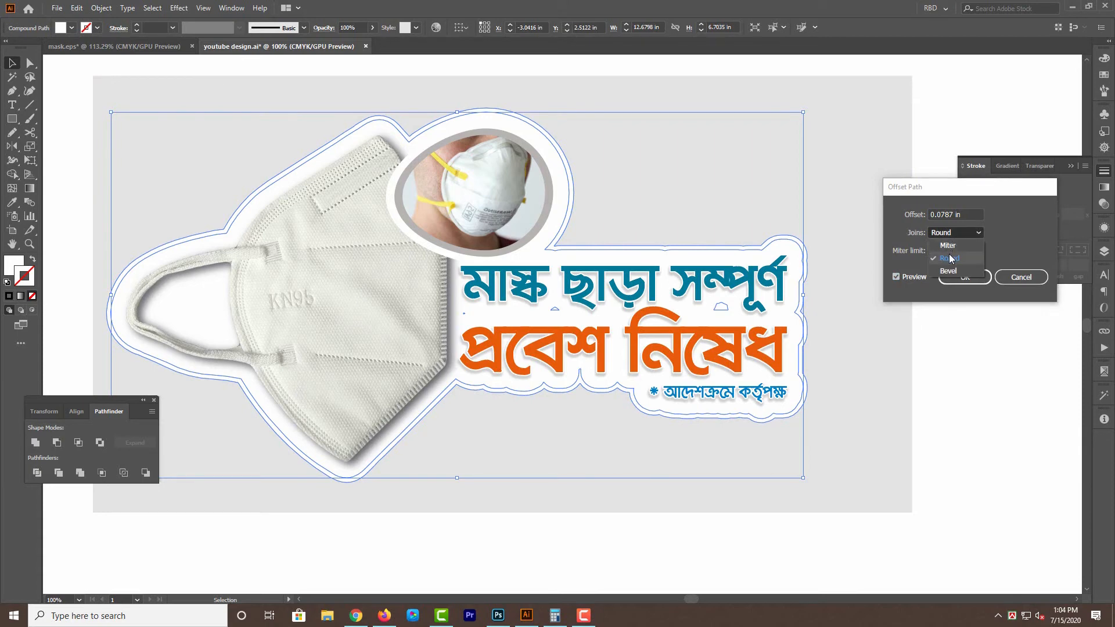
click(948, 253)
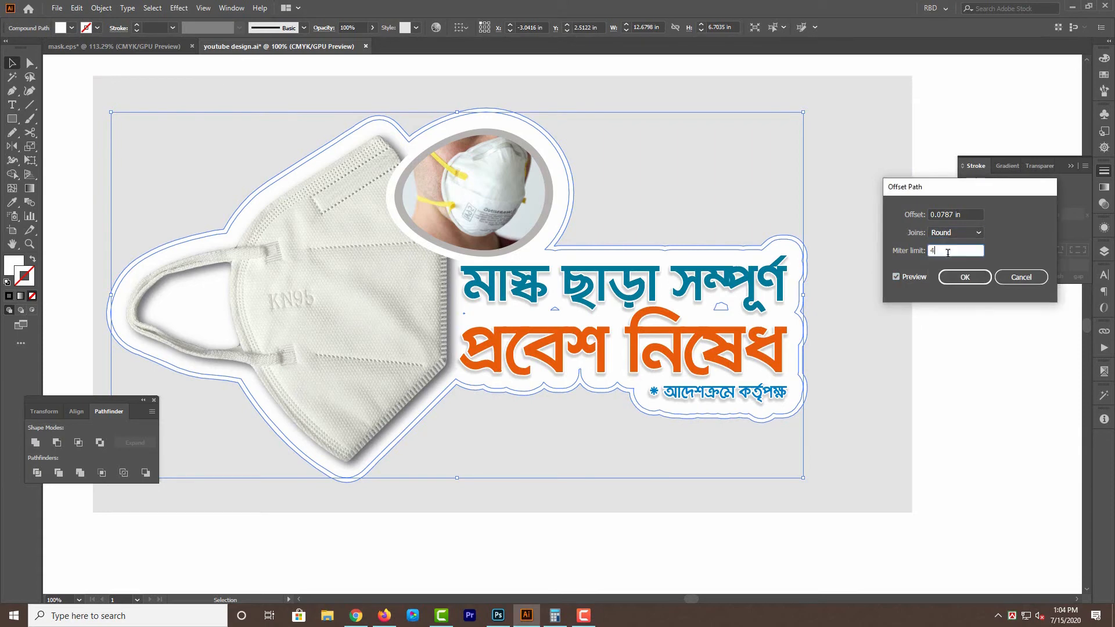
click(966, 278)
Fill the offset shape behind the white backing with black.
click(1105, 58)
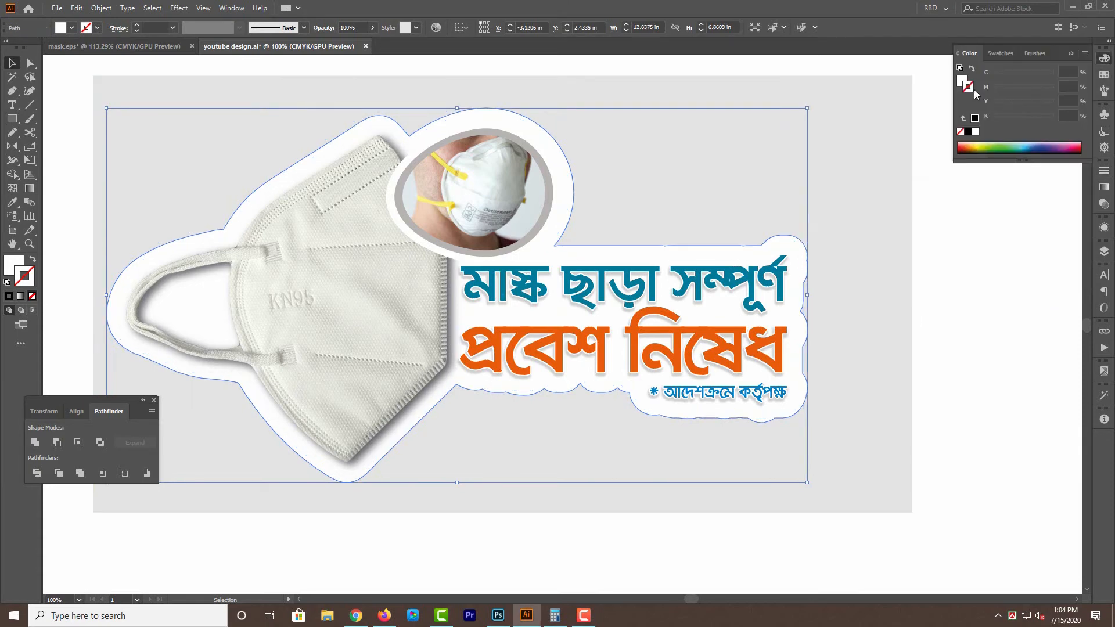
click(967, 132)
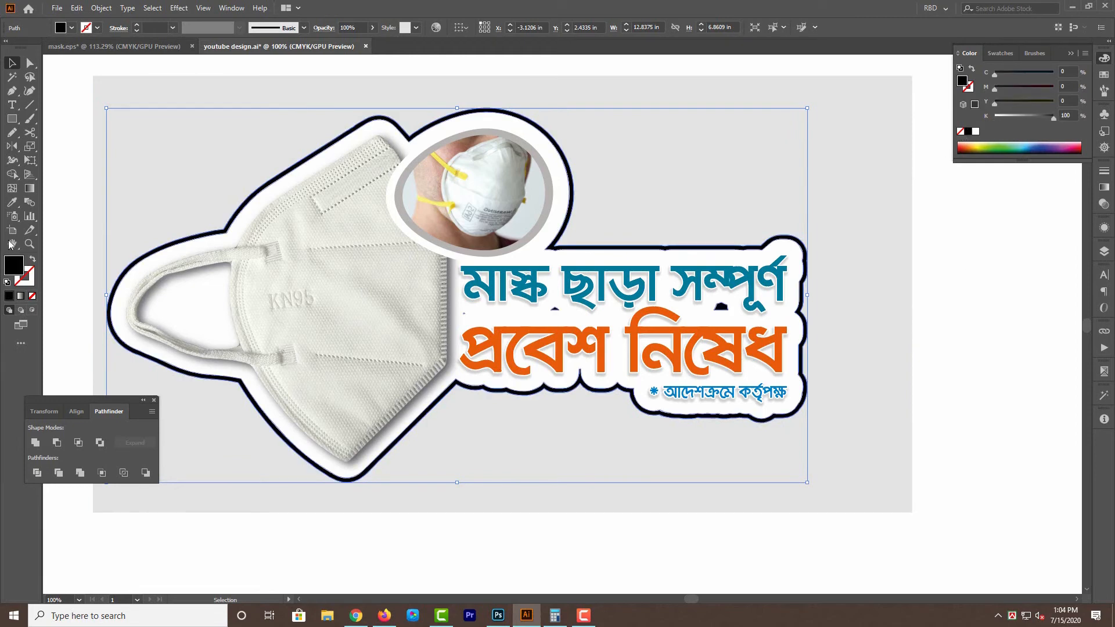
Remove the fill of the offset shape behind the white backing and give it a 0.5 pt black outline.
drag(31, 277, 32, 279)
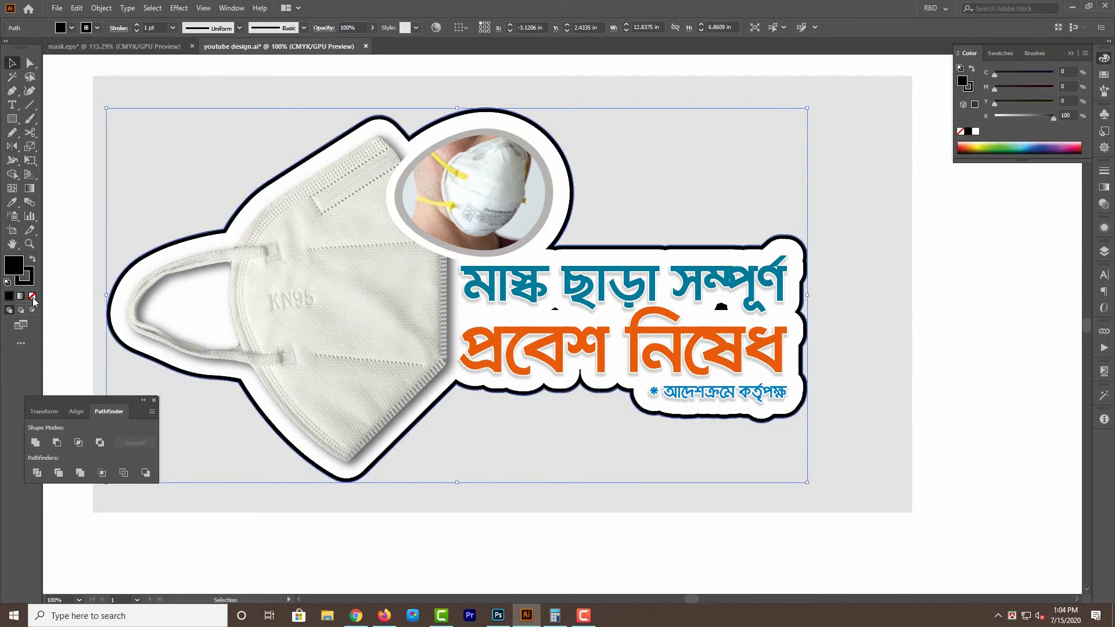
click(33, 297)
click(155, 27)
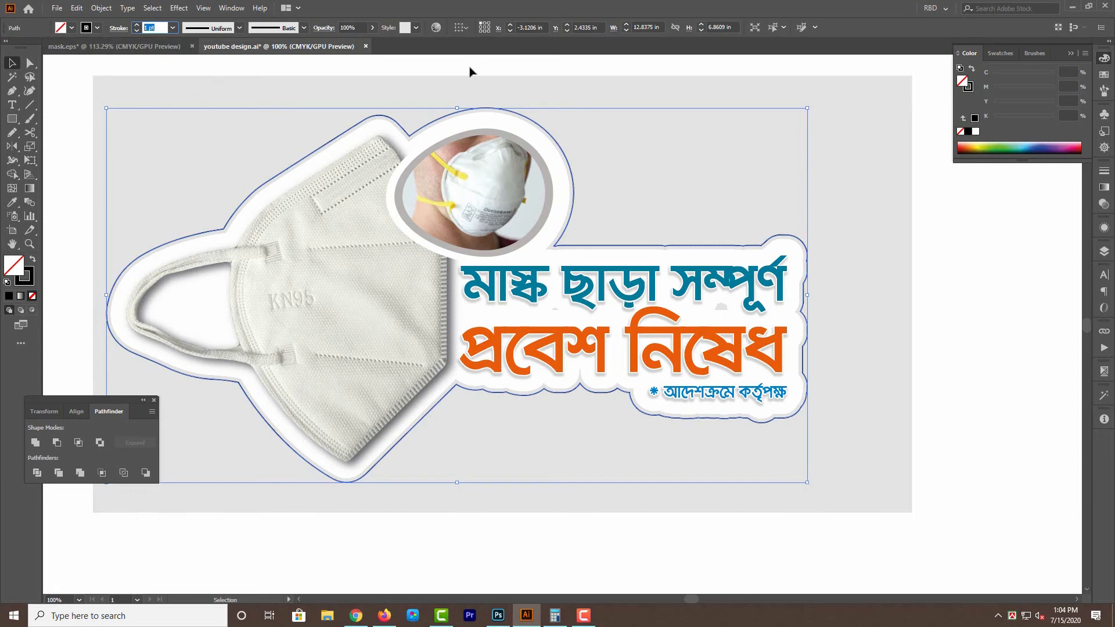
text(.5)
key(Return)
scroll(970, 329, right, 1)
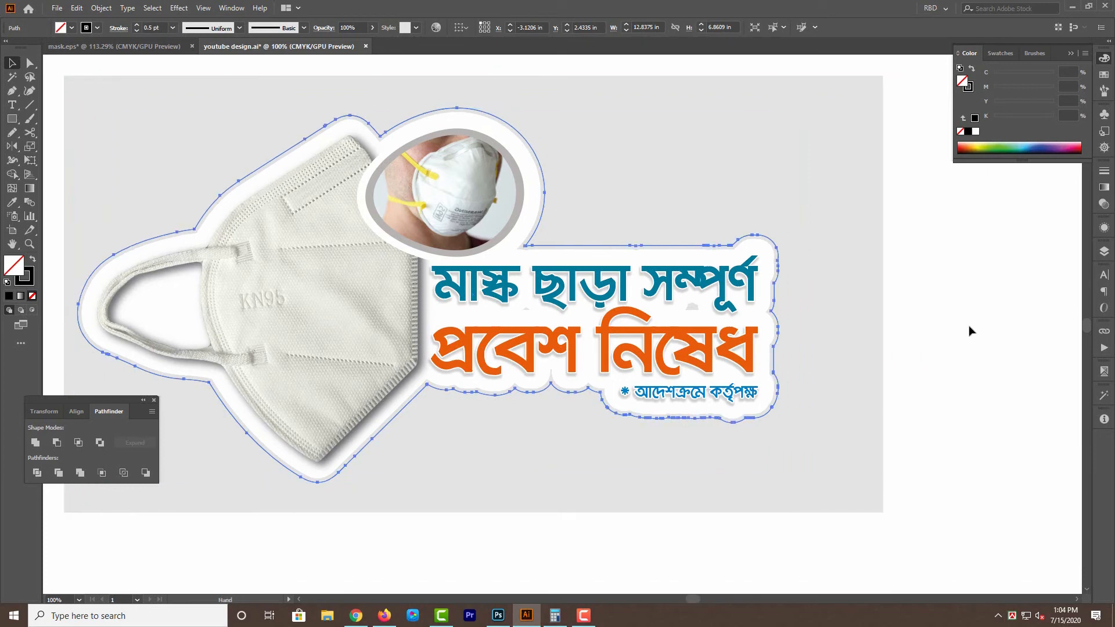
key(ctrl+shift+a)
drag(976, 349, 994, 346)
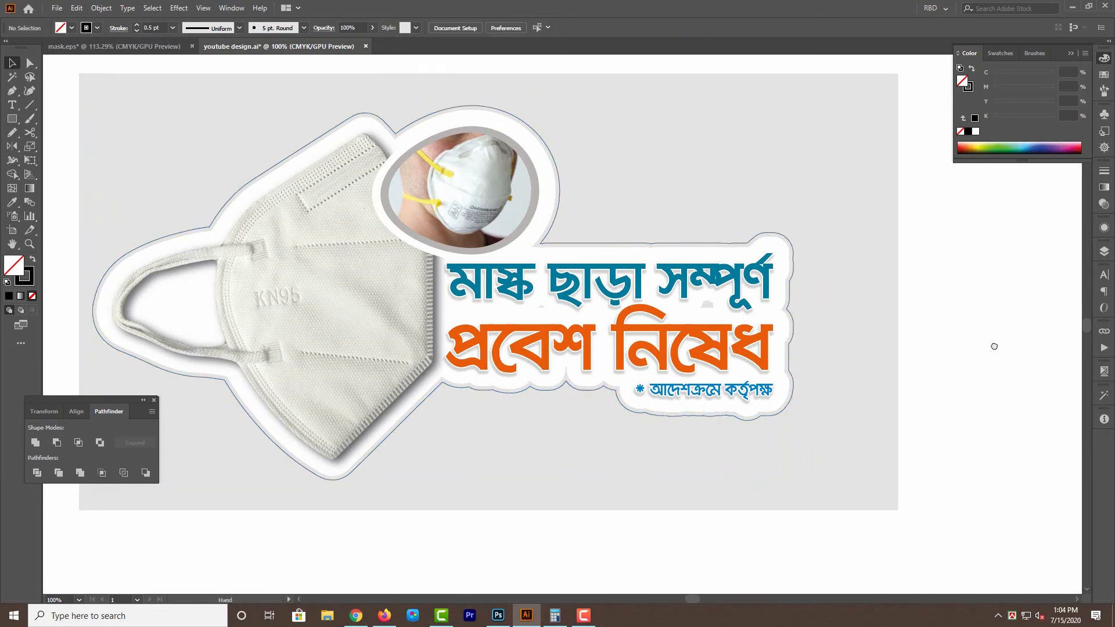
Hide the text and both masks to expose the white backing shape and its outline.
drag(699, 335, 738, 325)
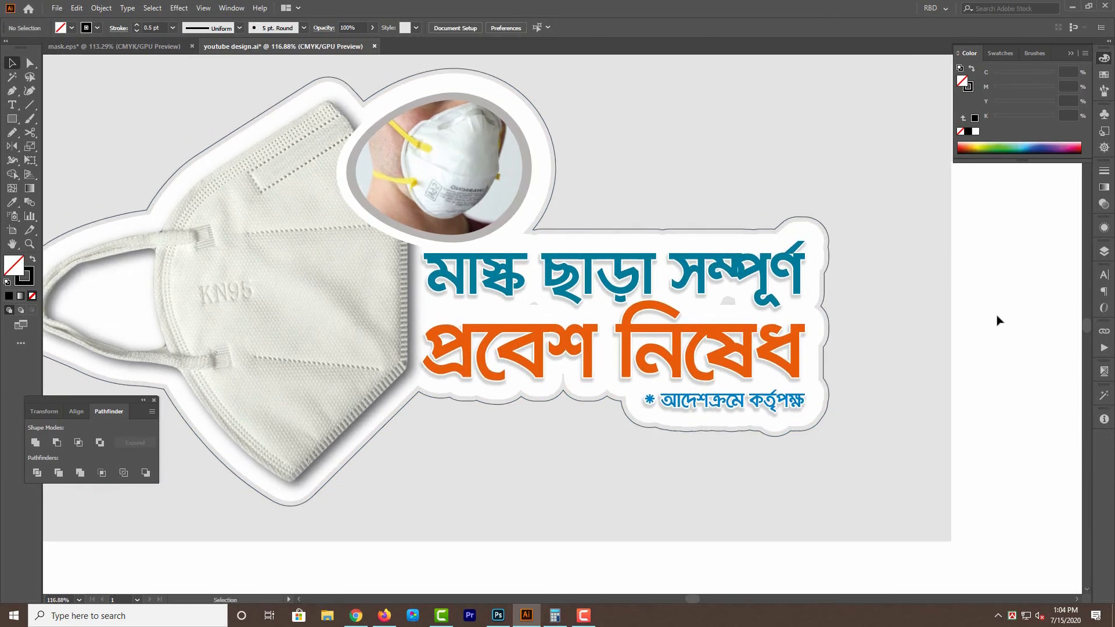
drag(990, 329, 1043, 340)
click(691, 334)
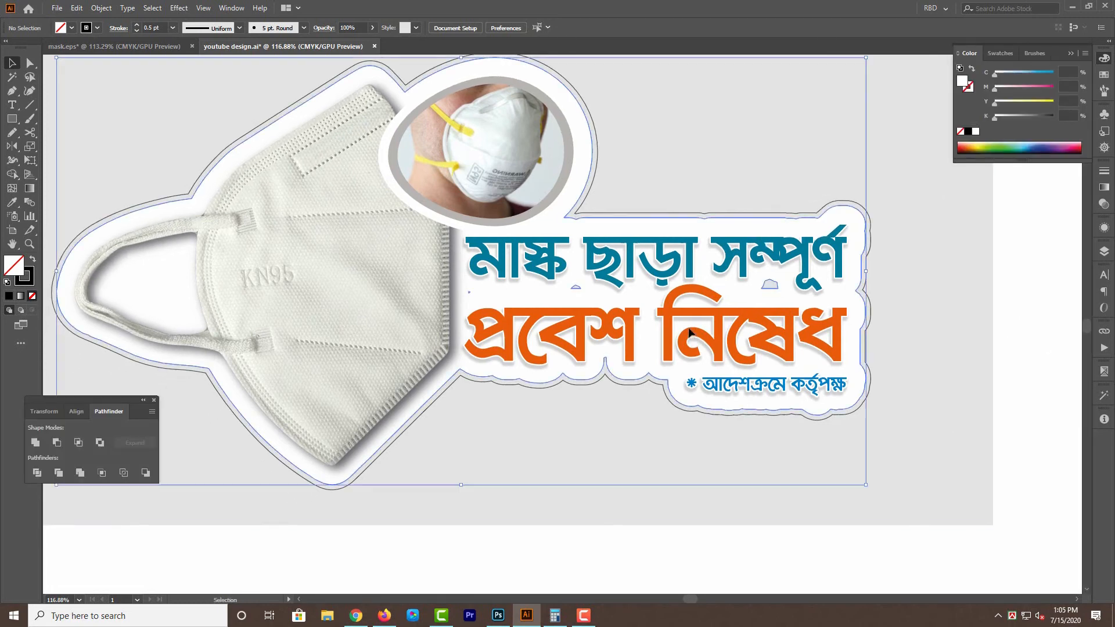
key(v)
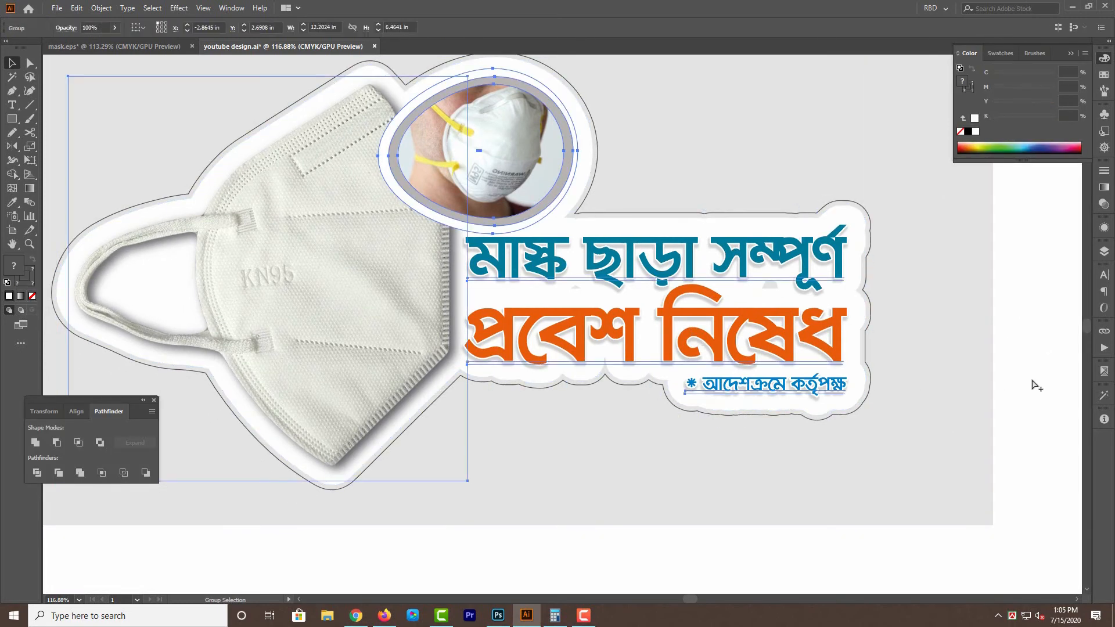
click(1026, 374)
drag(635, 260, 505, 303)
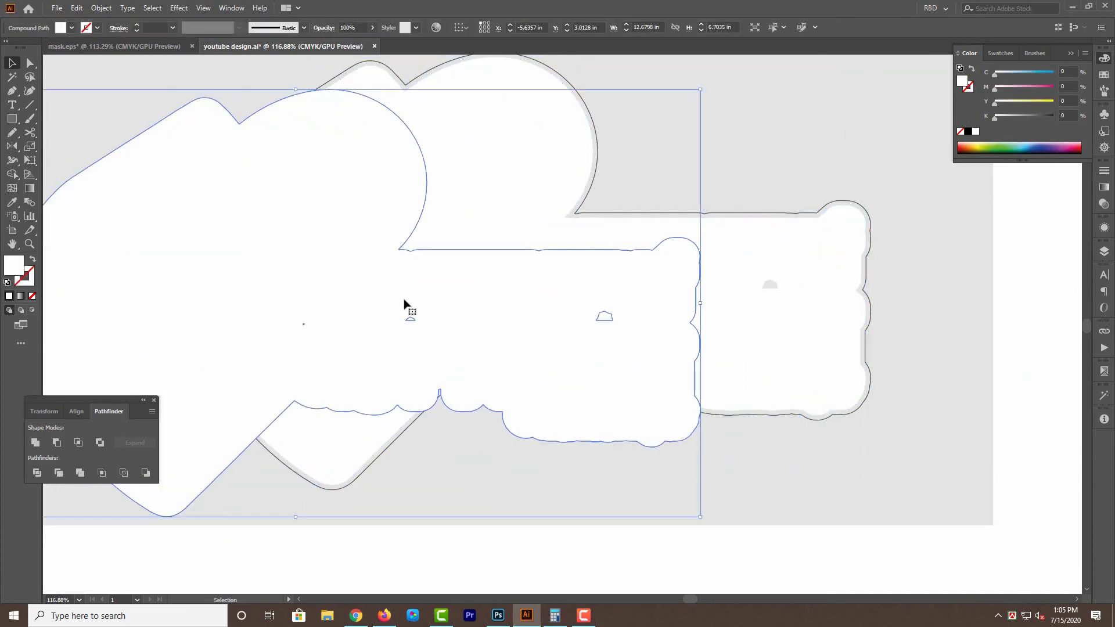
key(ctrl+z)
Cover the small gaps inside the white backing with a rectangle about 3.75 × 0.48 in, unite them, and show all hidden objects.
key(m)
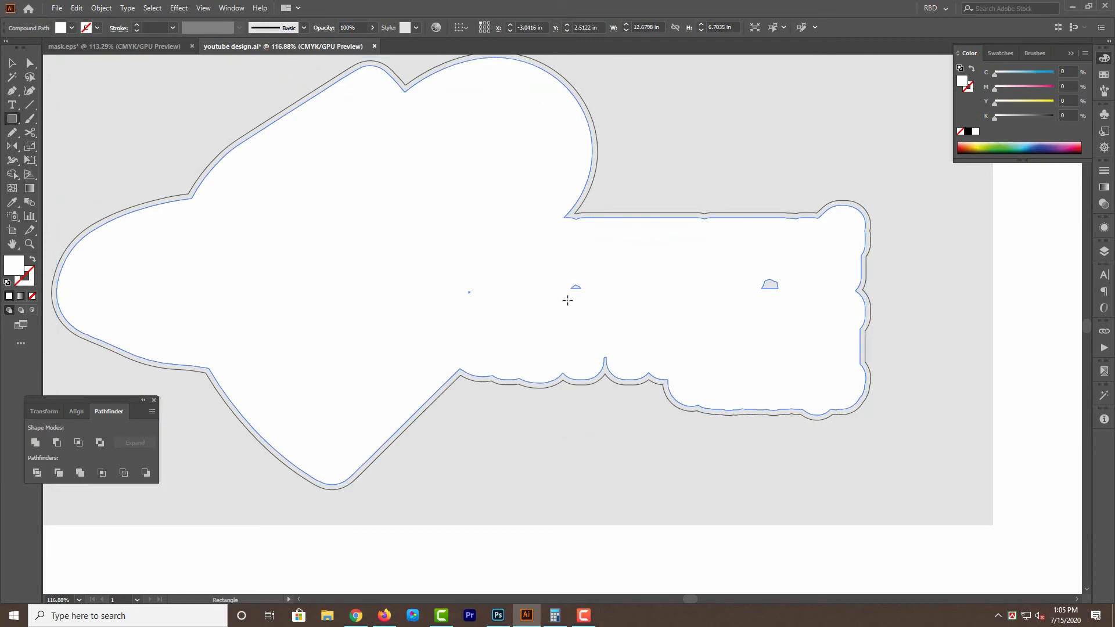
mouse_move(550, 271)
mouse_down()
mouse_move(575, 285)
mouse_move(789, 302)
mouse_up()
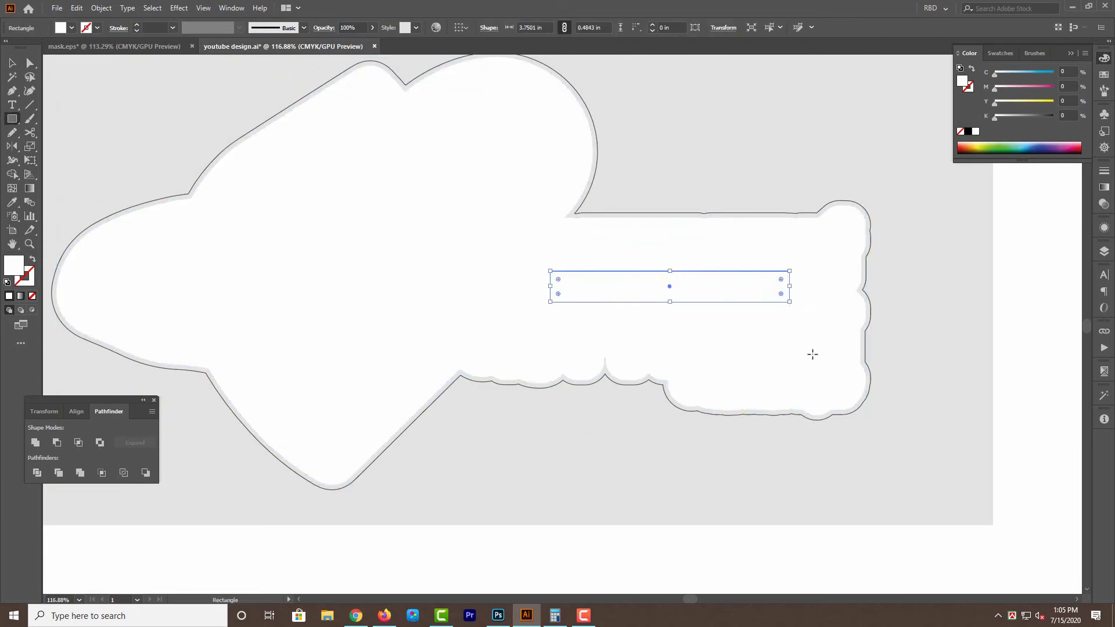
key(ctrl+a)
key(shift+m)
drag(532, 263, 828, 326)
key(v)
click(1044, 448)
key(ctrl+alt+3)
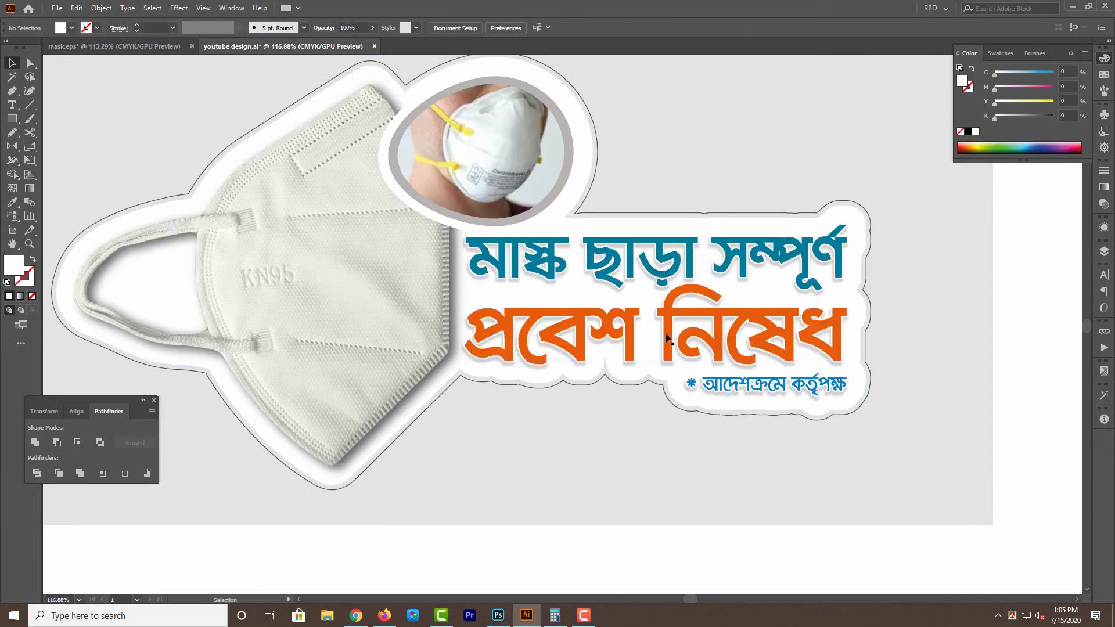
Temporarily hide the artwork to inspect the bare outer outline, then restore it and view the whole design at 100%.
key(ctrl+3)
key(ctrl+alt+3)
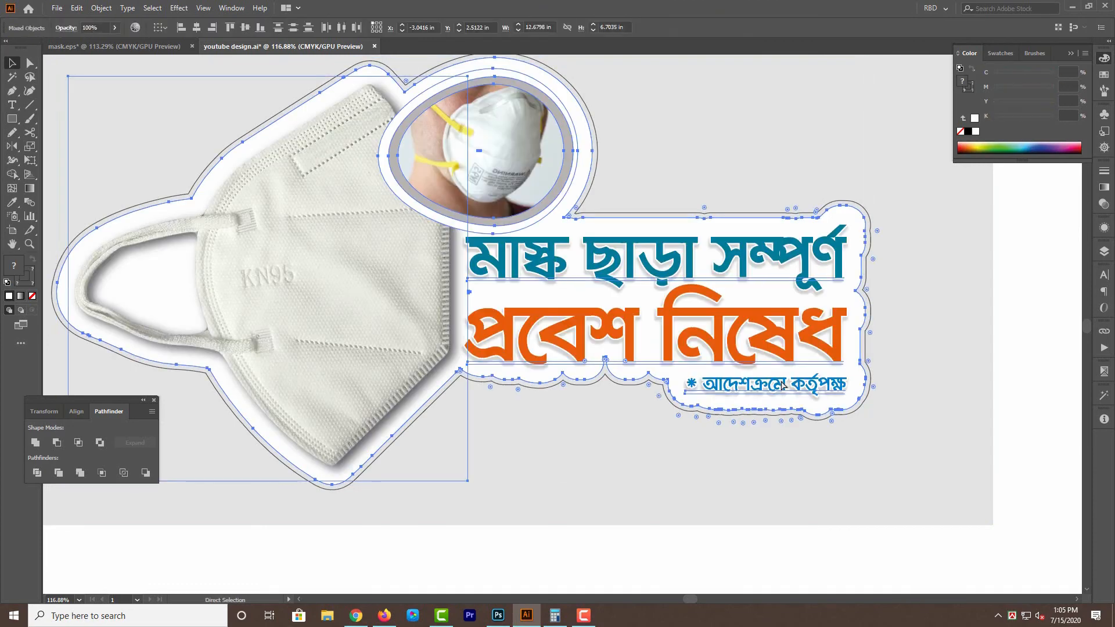
key(ctrl+3)
key(ctrl+y)
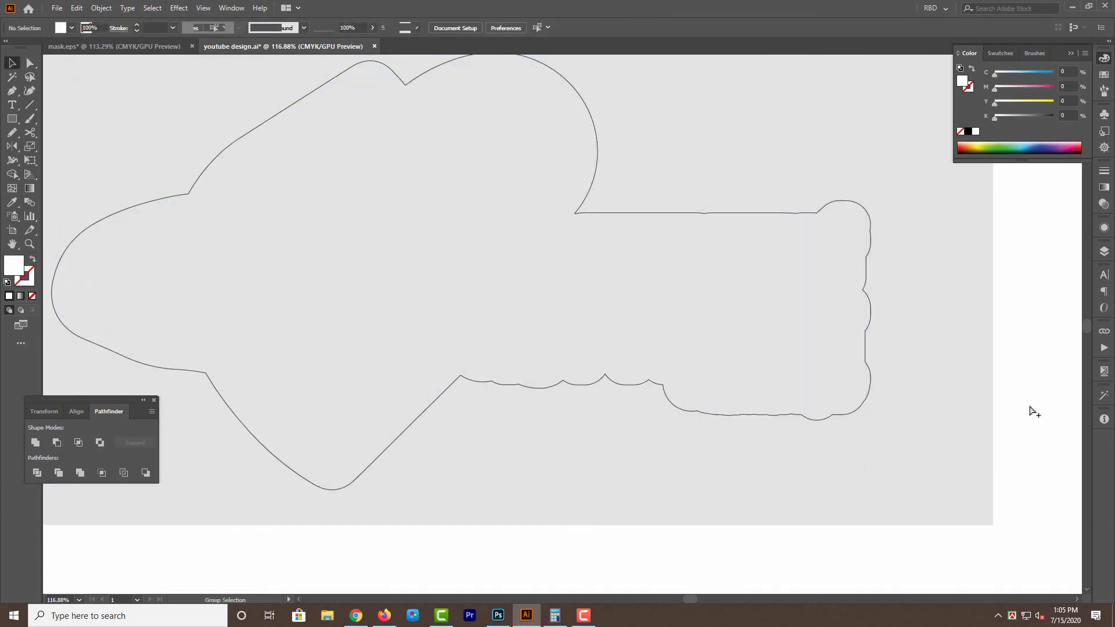
key(ctrl+alt+3)
scroll(1039, 411, up, 1)
key(shift+Tab)
click(1037, 419)
key(ctrl+1)
drag(1038, 411, 1038, 423)
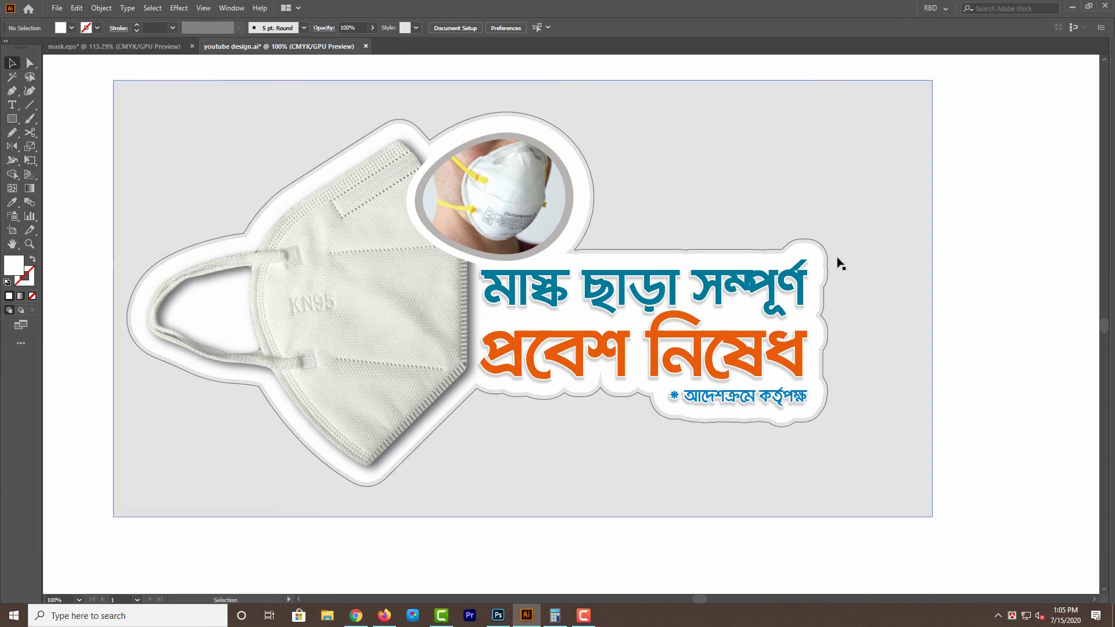
Fill the offset shape behind the white backing with the darker gray sampled from the swatch square above the artwork, without a stroke.
click(822, 243)
key(shift+x)
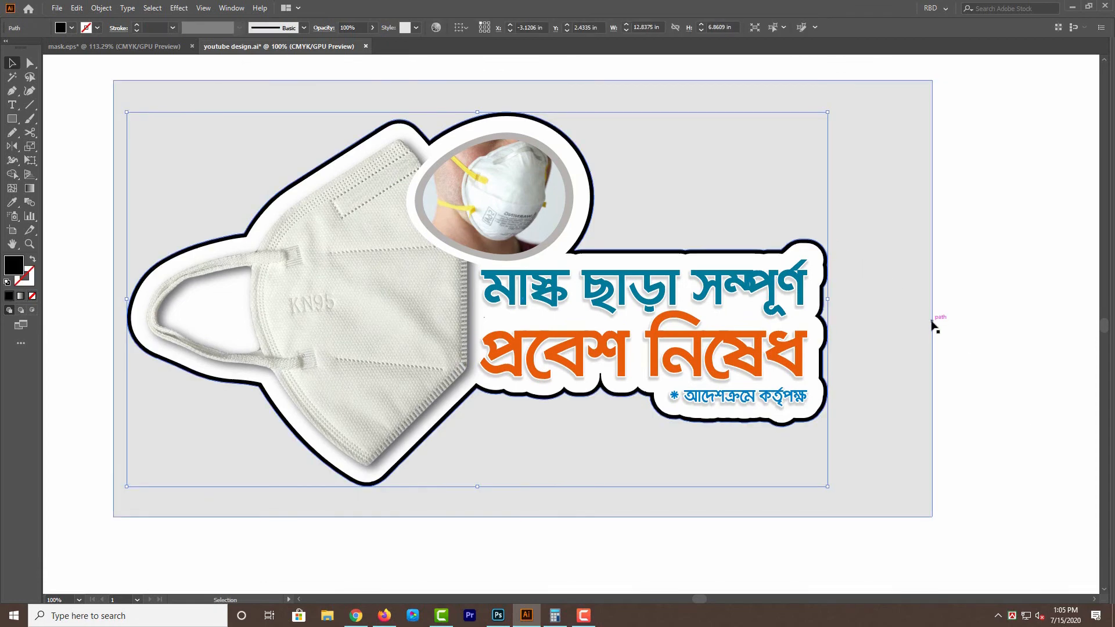
drag(948, 328, 911, 423)
key(i)
click(781, 91)
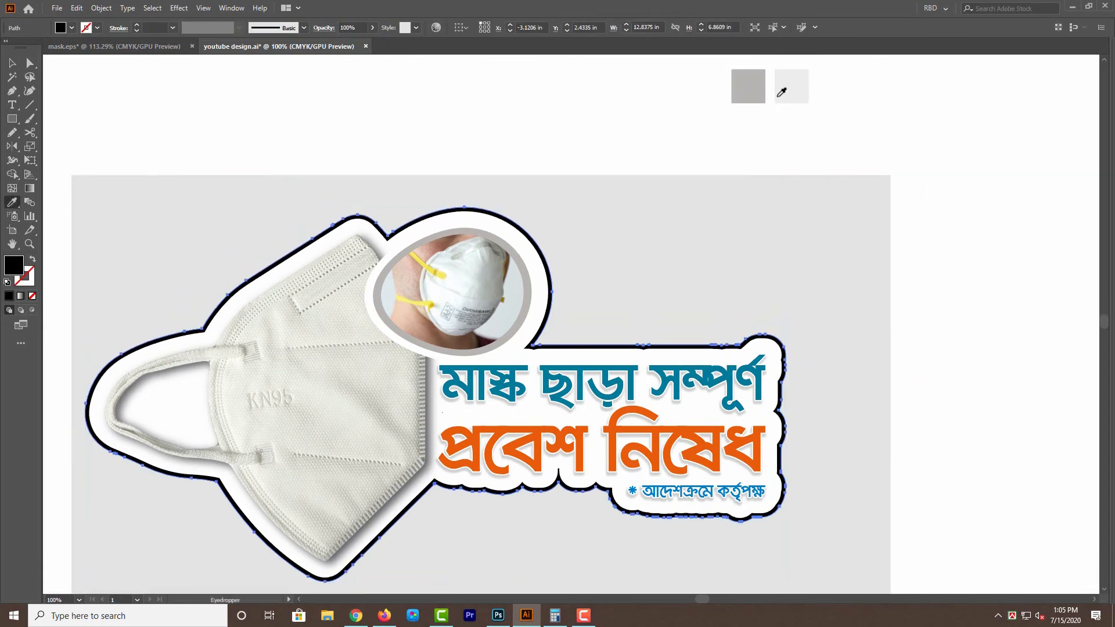
click(753, 88)
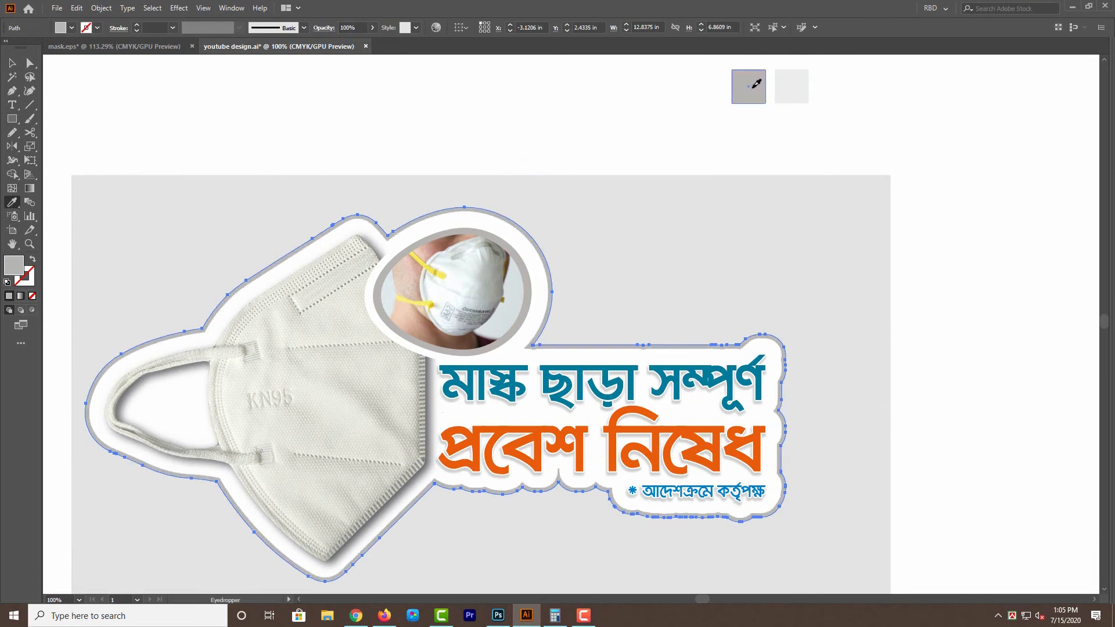
key(v)
click(560, 124)
drag(548, 137, 570, 104)
click(516, 177)
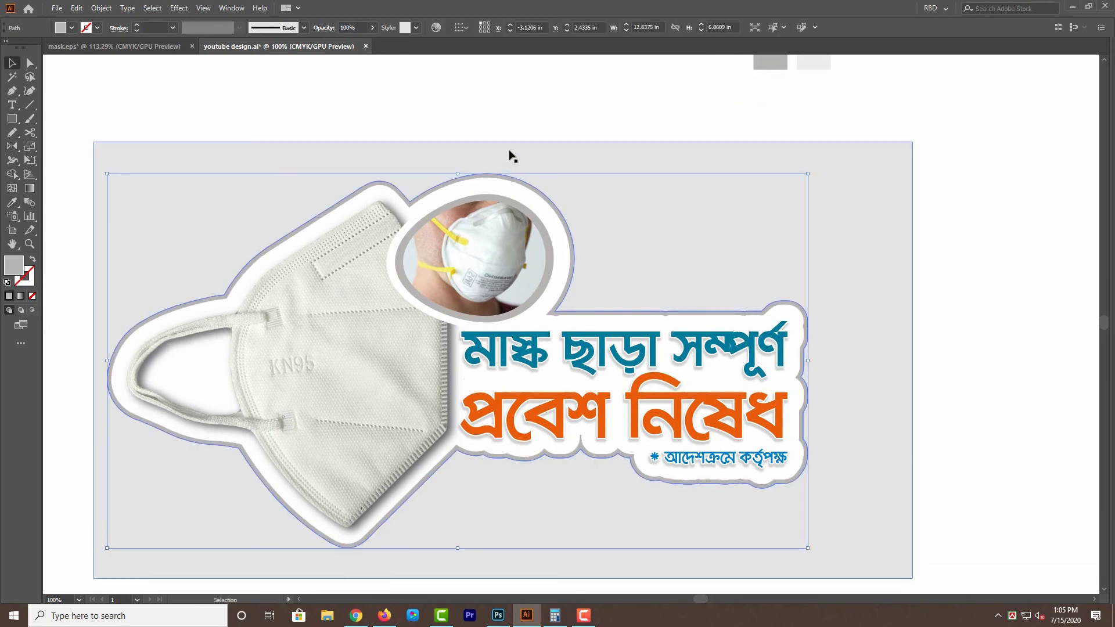
key(alt+o)
key(e)
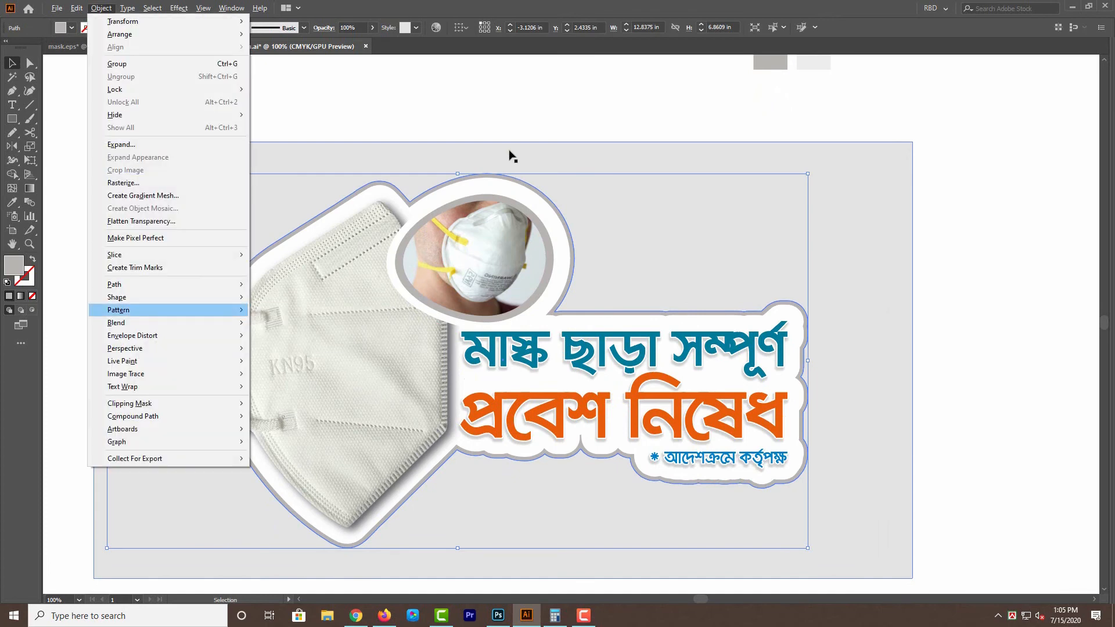
key(Escape)
key(Return)
key(Escape)
drag(798, 341, 1003, 324)
key(ctrl+shift+])
key(ctrl+shift+[)
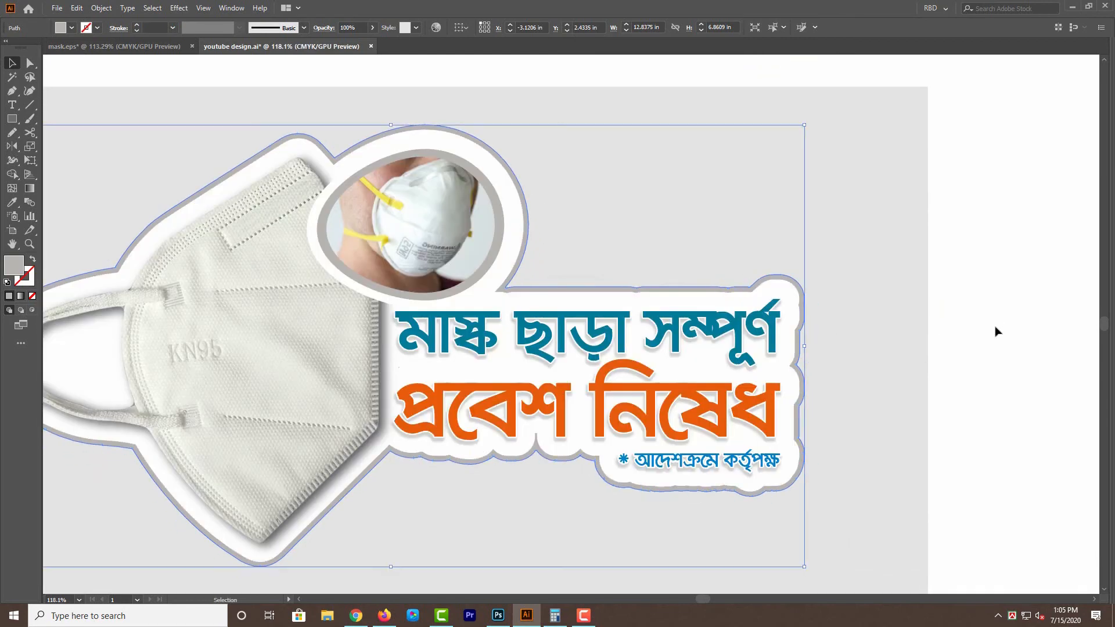
key(a)
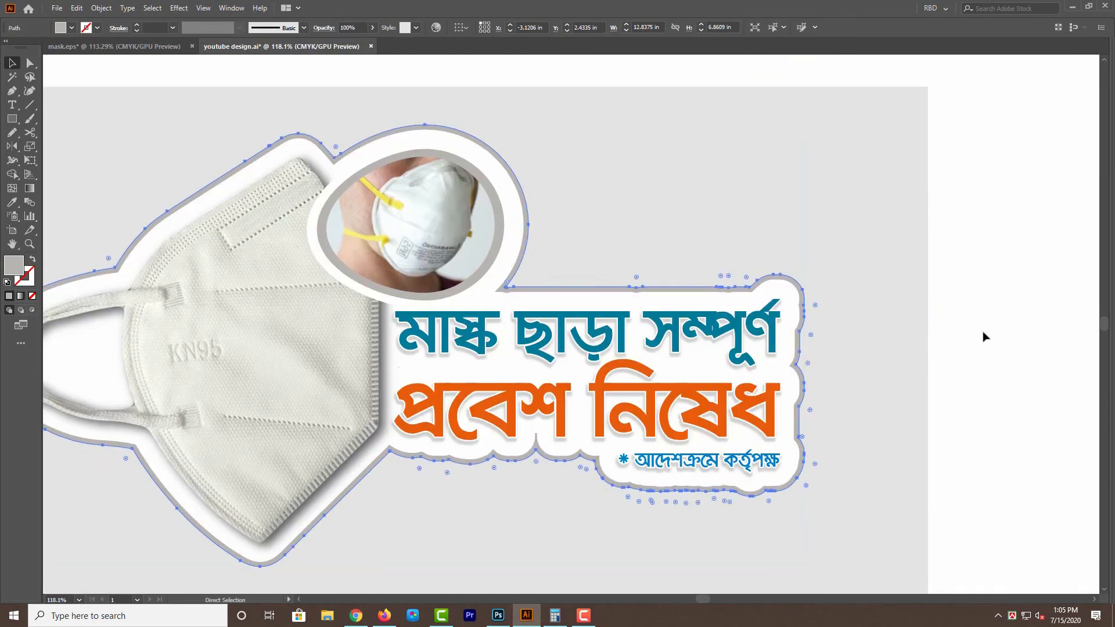
Offset the gray backing shape outward by 2 mm (0.0787 in) with round joins.
key(alt+o)
key(p)
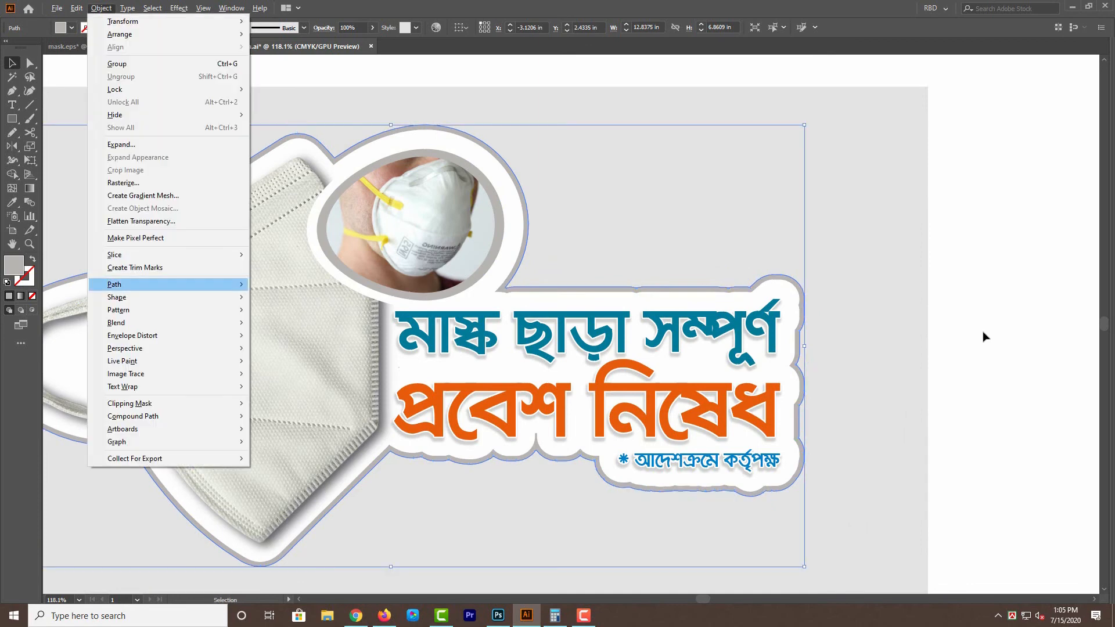
key(Right)
key(Down)
key(Down)
key(Down)
key(Return)
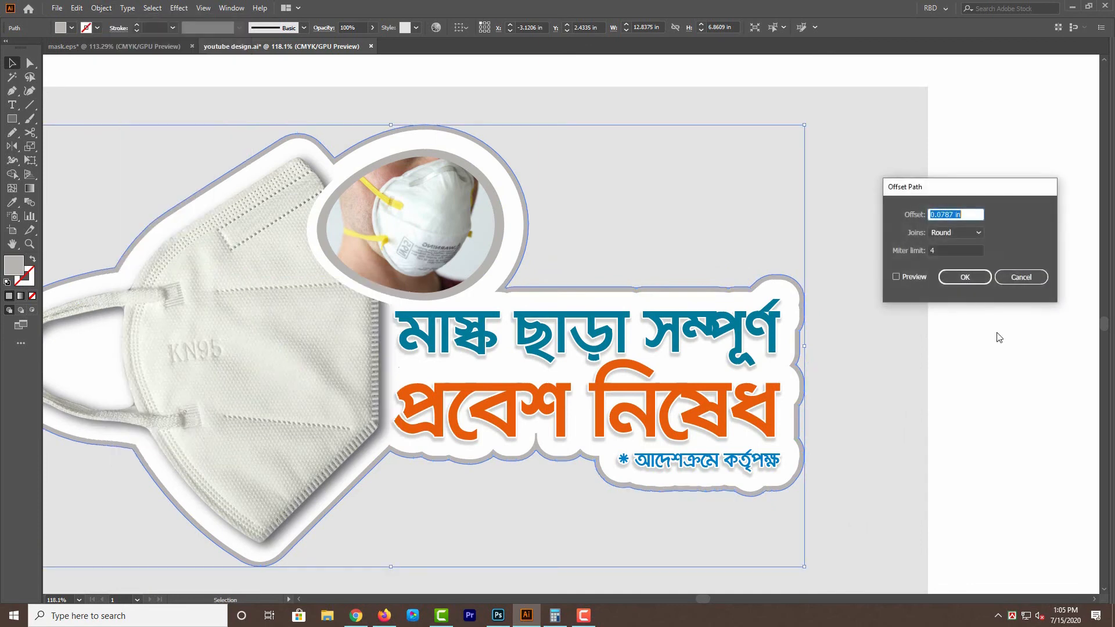
text(2mm)
click(897, 277)
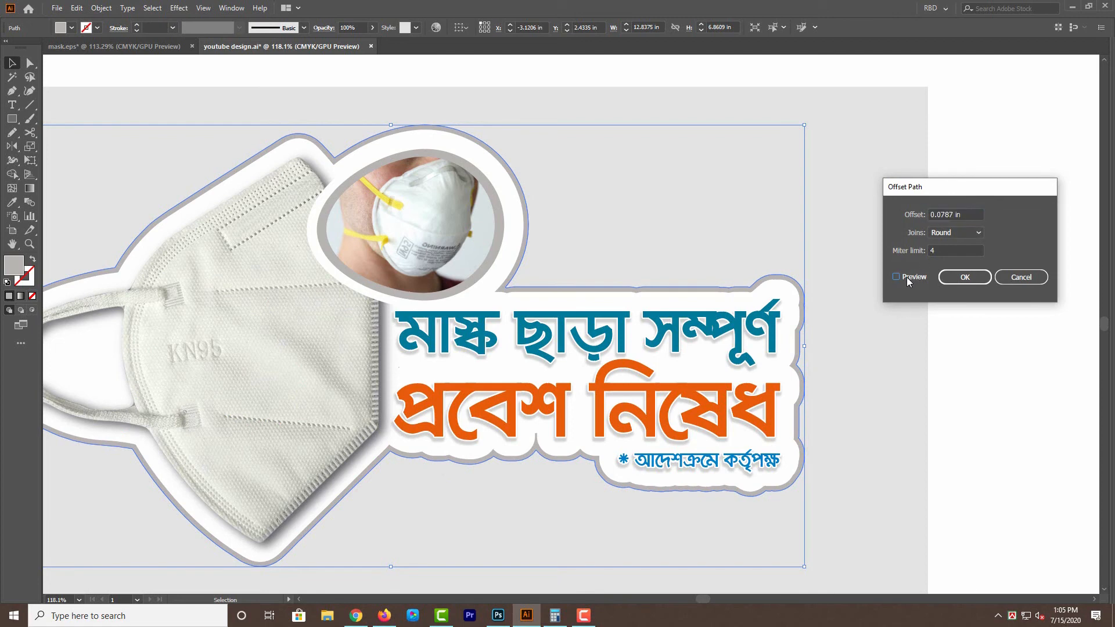
click(960, 278)
Turn the outermost offset shape into a cut line with no fill and a 0.25 pt black stroke.
key(F6)
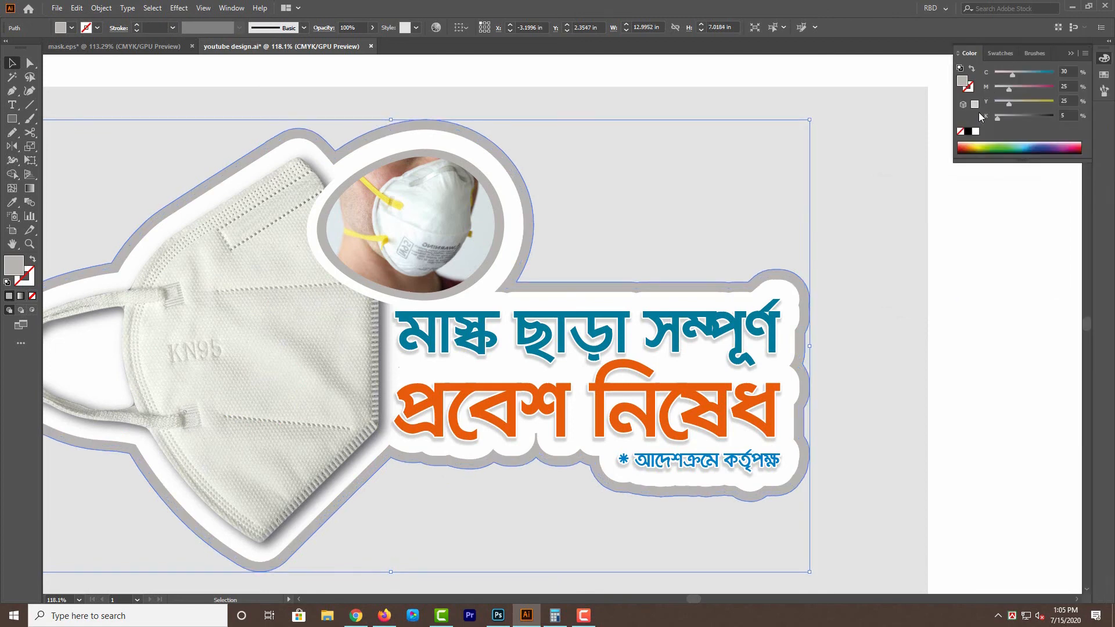
click(969, 131)
key(shift+x)
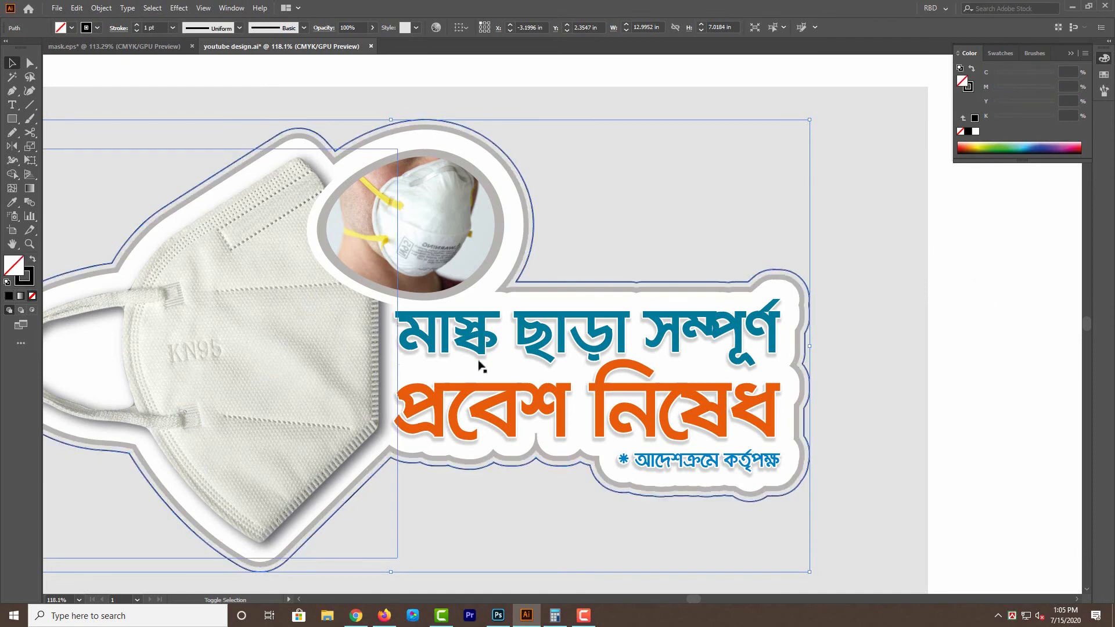
drag(1020, 350, 1030, 351)
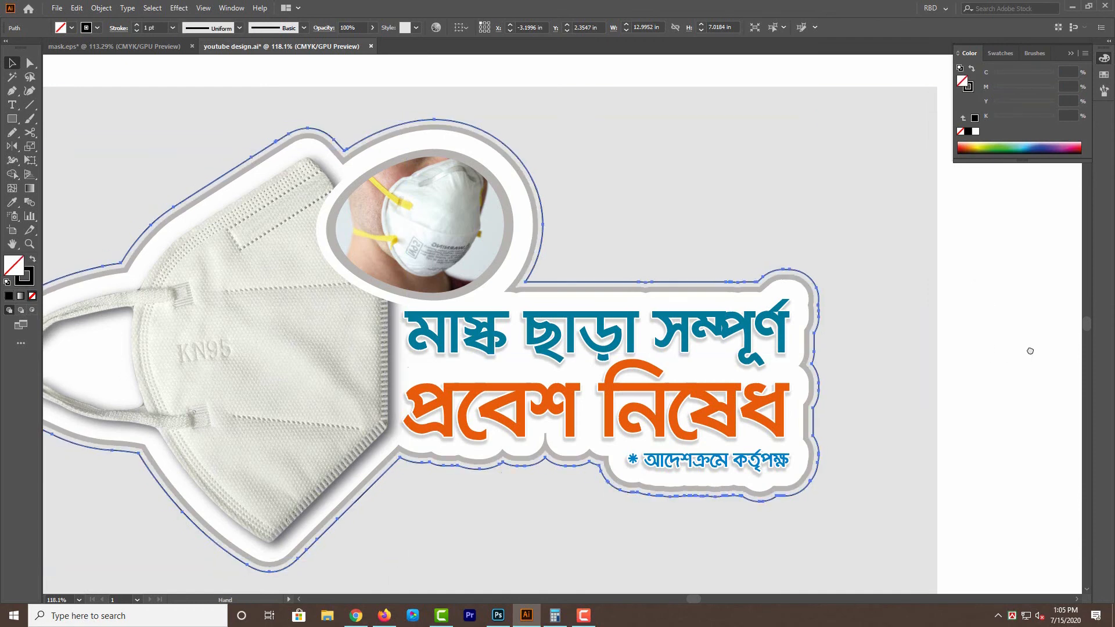
click(162, 28)
text(0.25)
key(Return)
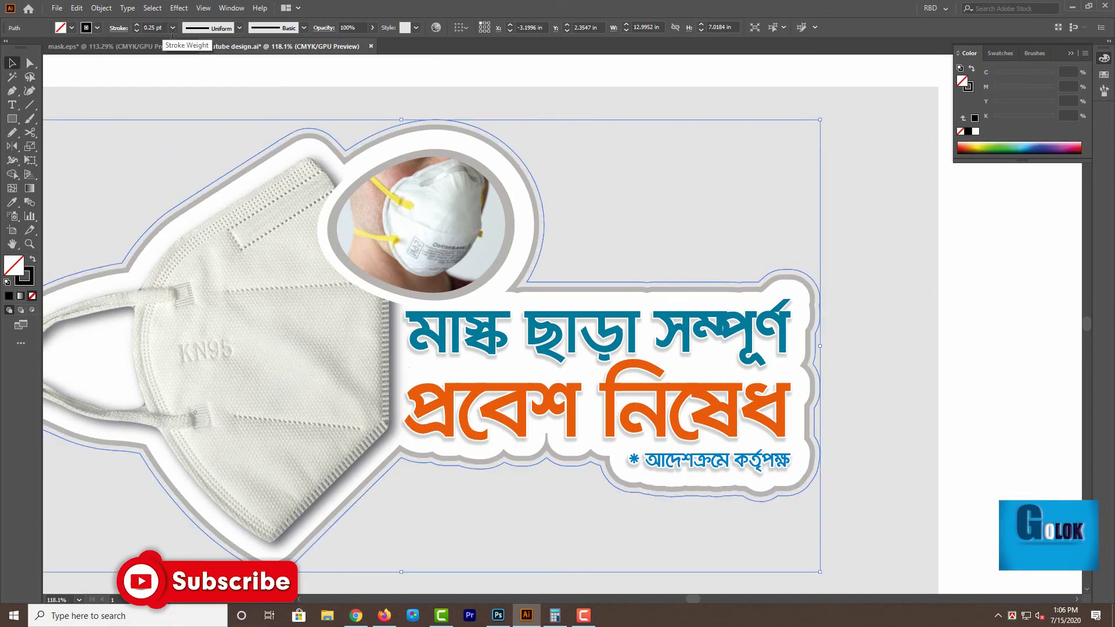
click(1026, 443)
drag(640, 407, 772, 377)
ctrl+alt+click(772, 377)
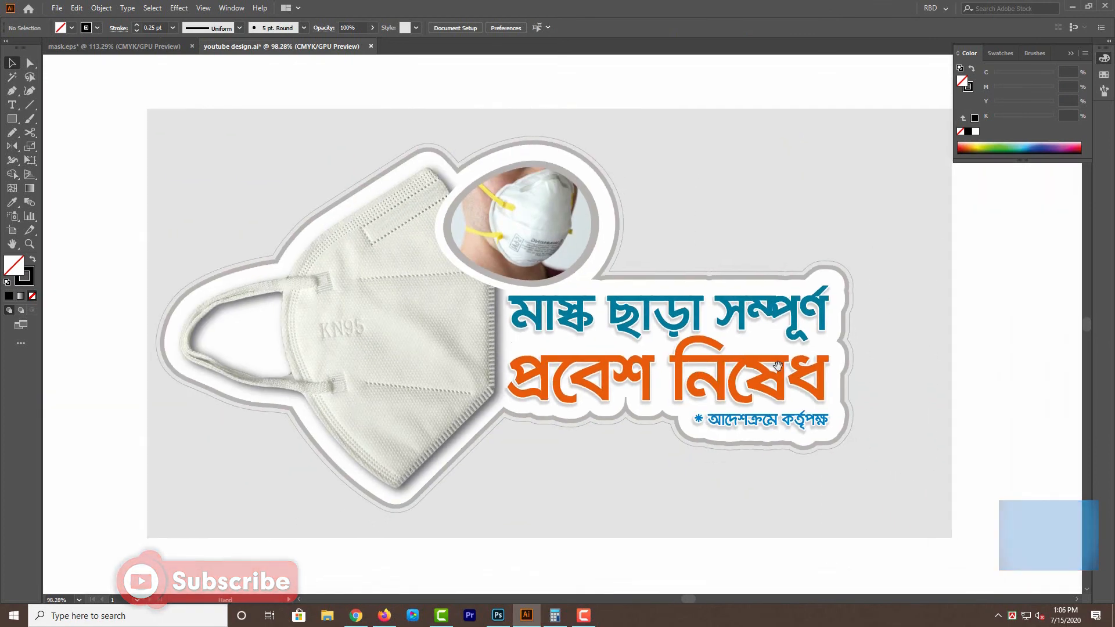
Write "ধন্যবাদ" and "এই ভাবে একটি কাট আউট ডিজাইন করে প্রিন্ট আউট করতে পারেন।" on two orange lines below the artwork.
drag(1020, 406, 1001, 382)
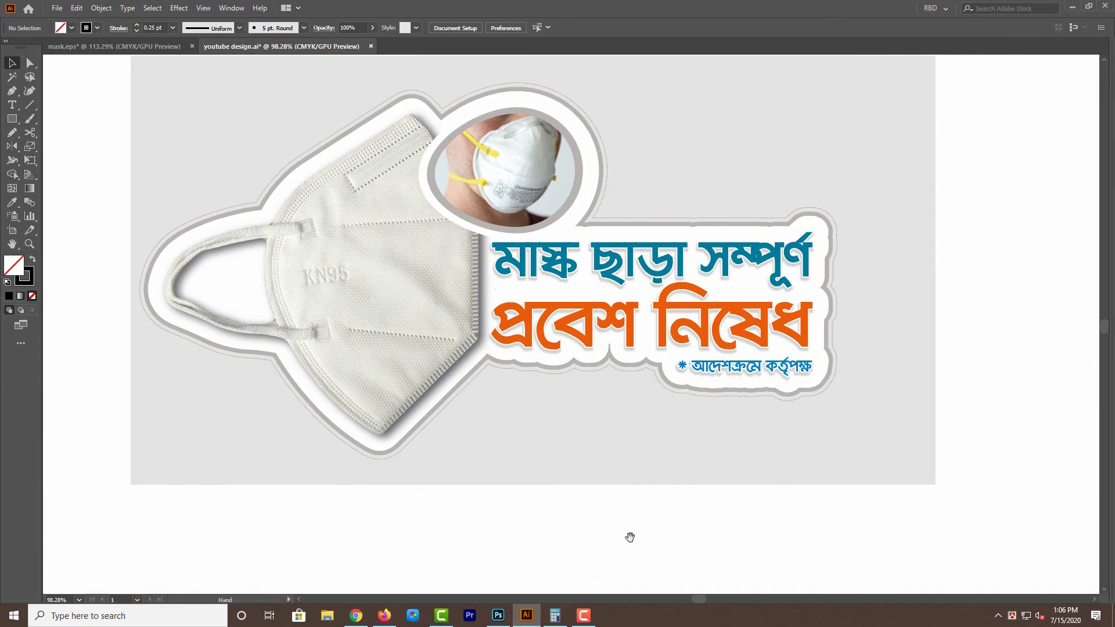
drag(629, 537, 637, 538)
key(t)
click(587, 532)
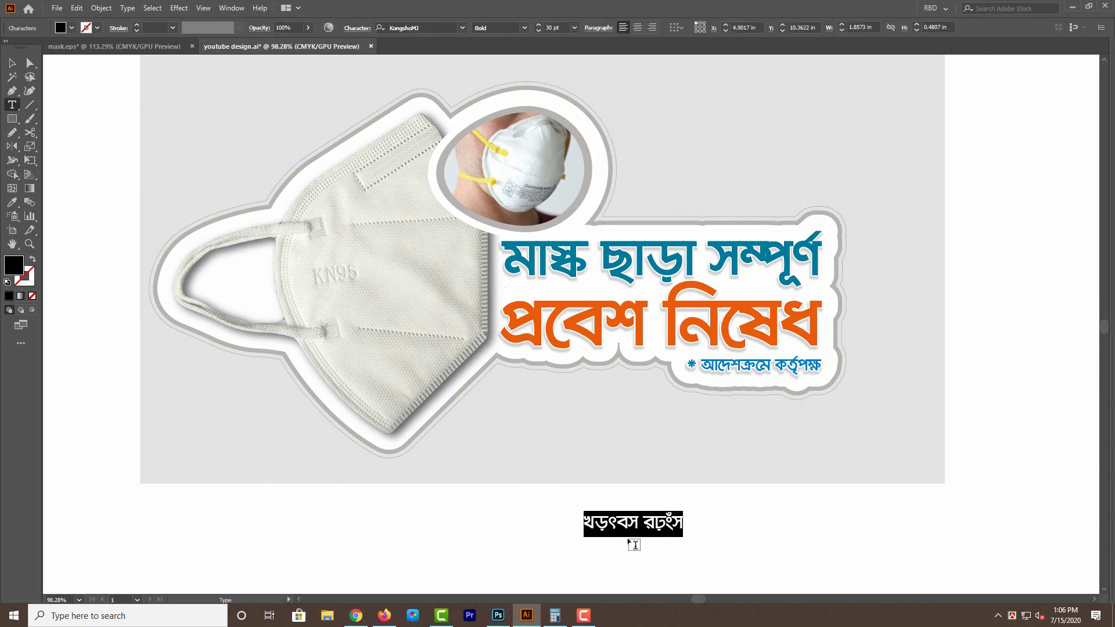
text(খন)
key(BackSpace)
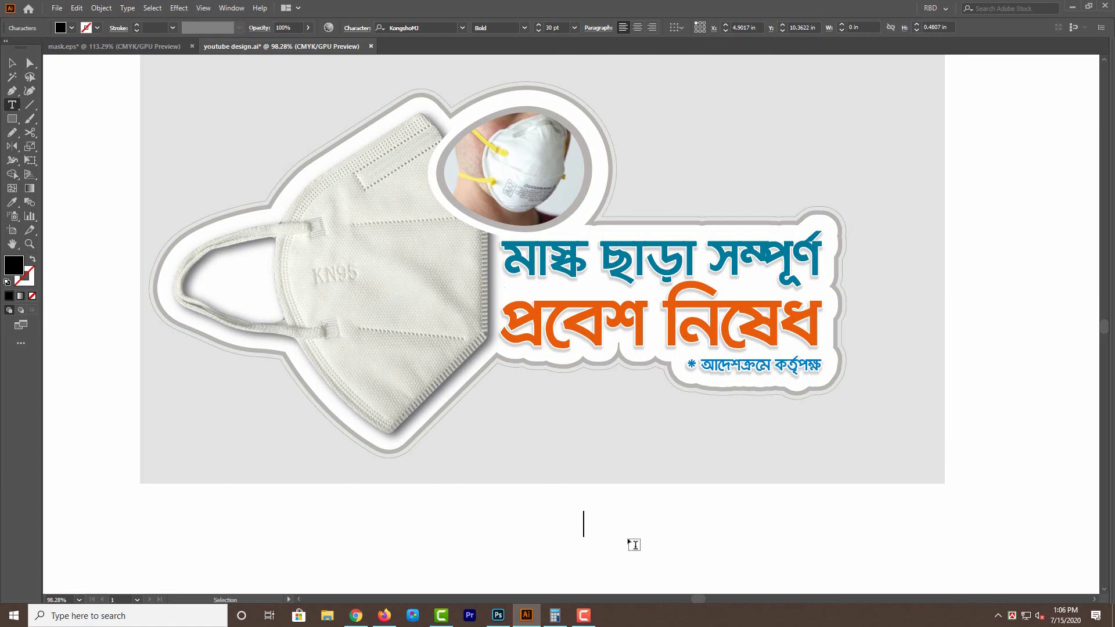
text(ধ)
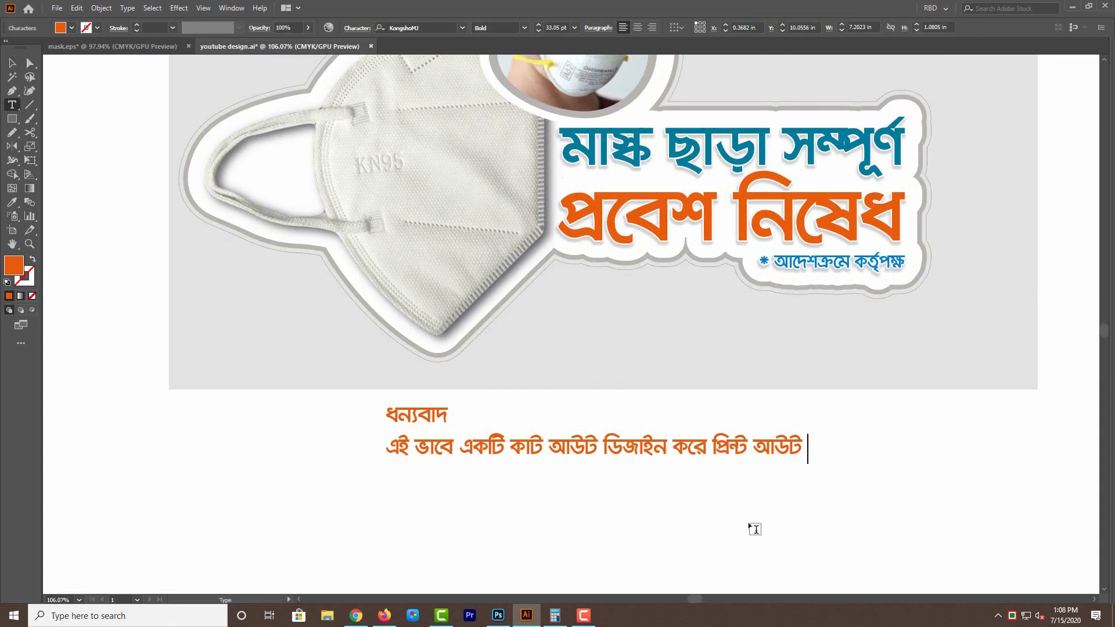
text(করতে পারেন।)
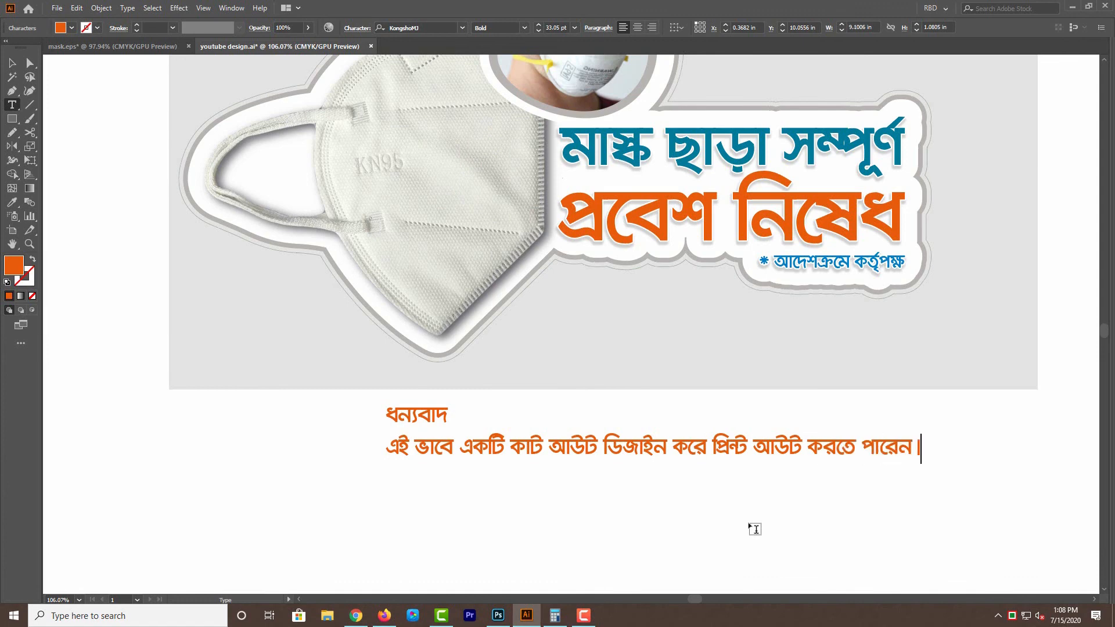
key(Escape)
click(752, 509)
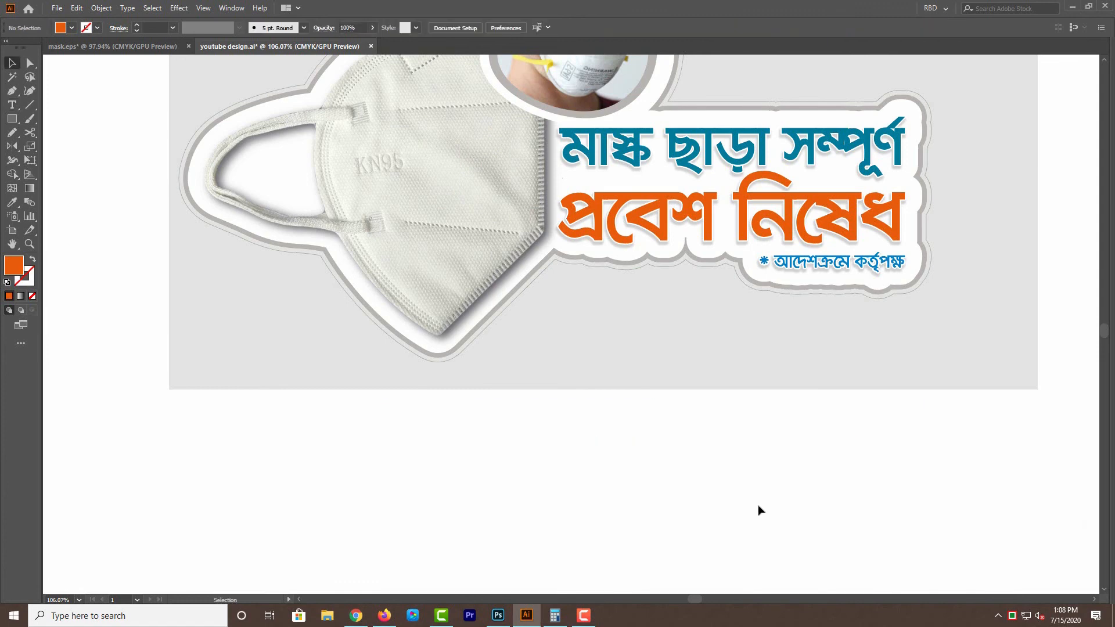
Save a copy of the document on the Desktop as an Illustrator file named "cutout design".
click(56, 8)
click(95, 115)
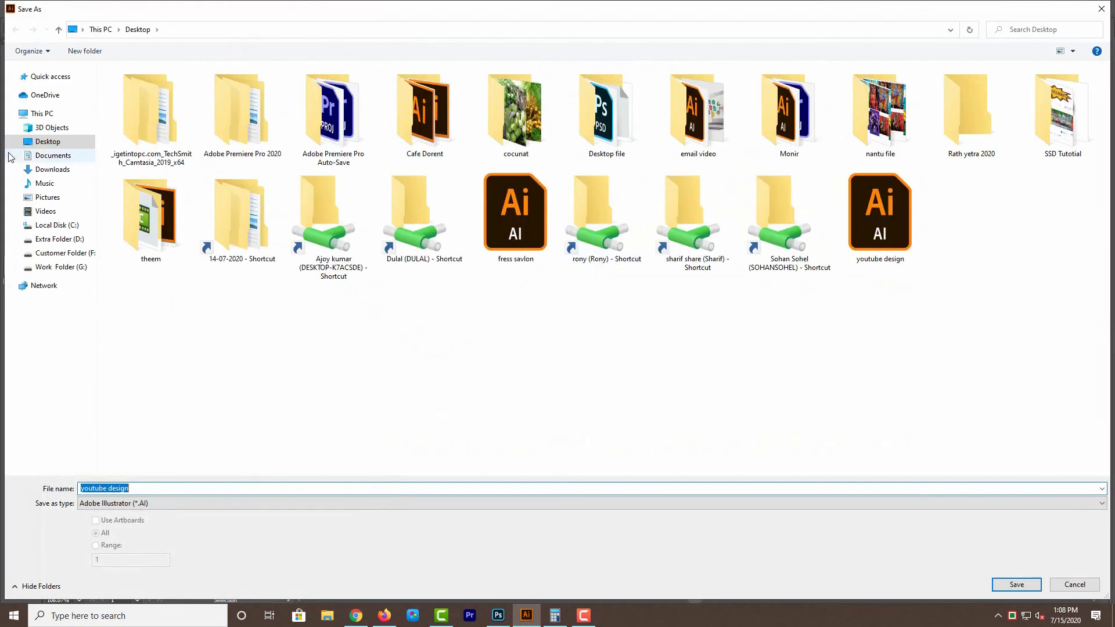
double_click(268, 490)
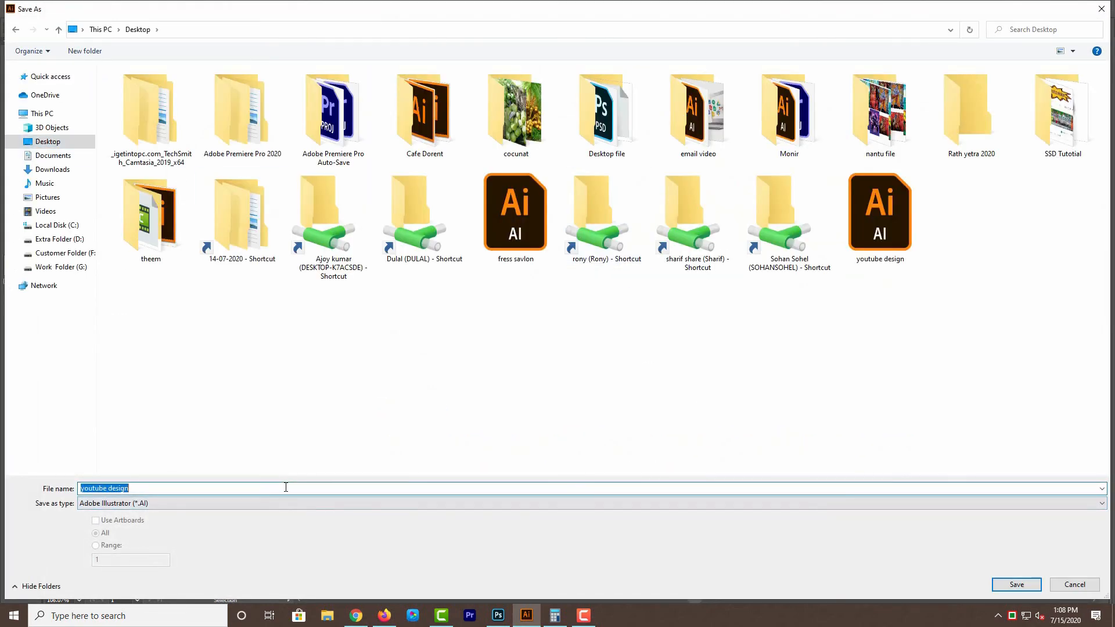
key(BackSpace)
key(Return)
key(Return)
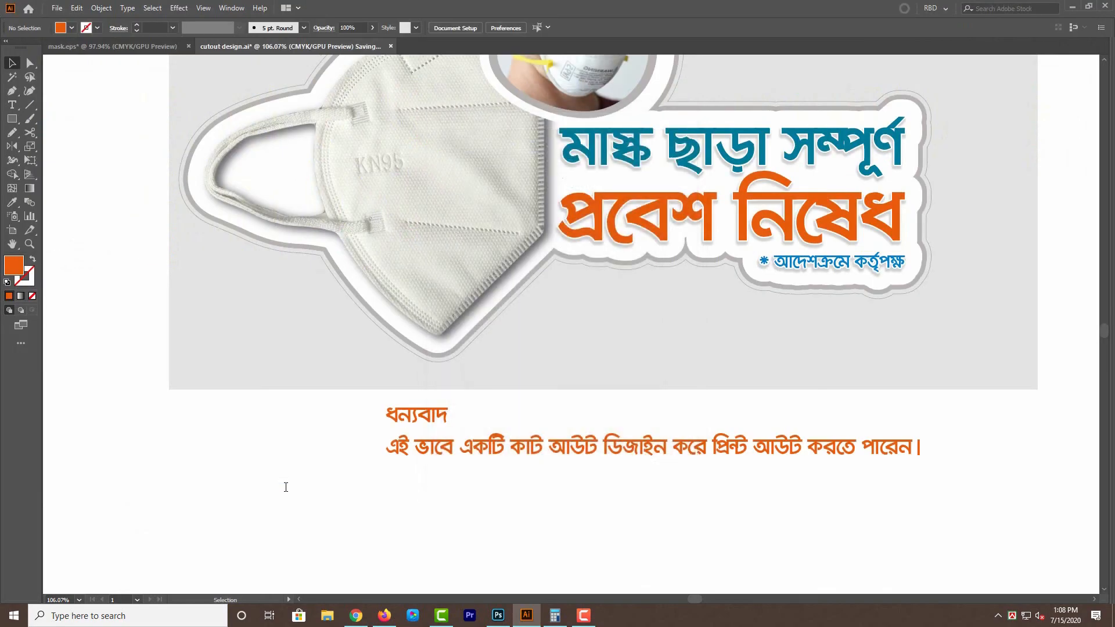